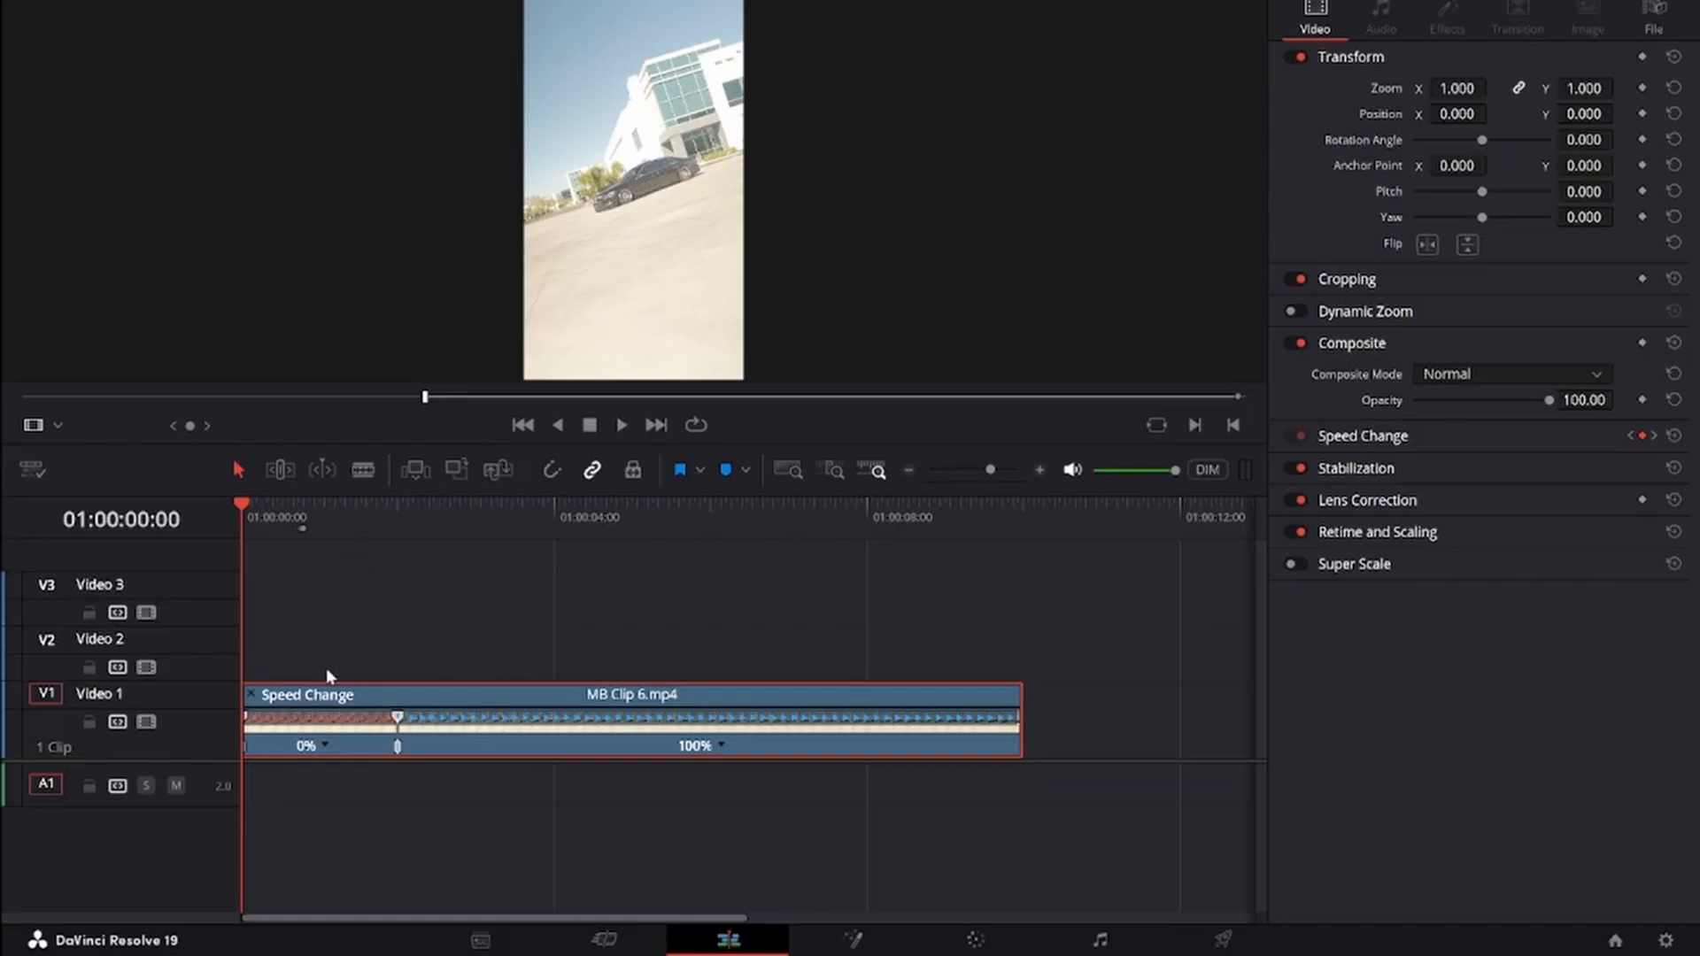
Split the clip at 01:00:02:00, where the 0% freeze segment ends, and hide its speed controls
drag(336, 511, 398, 512)
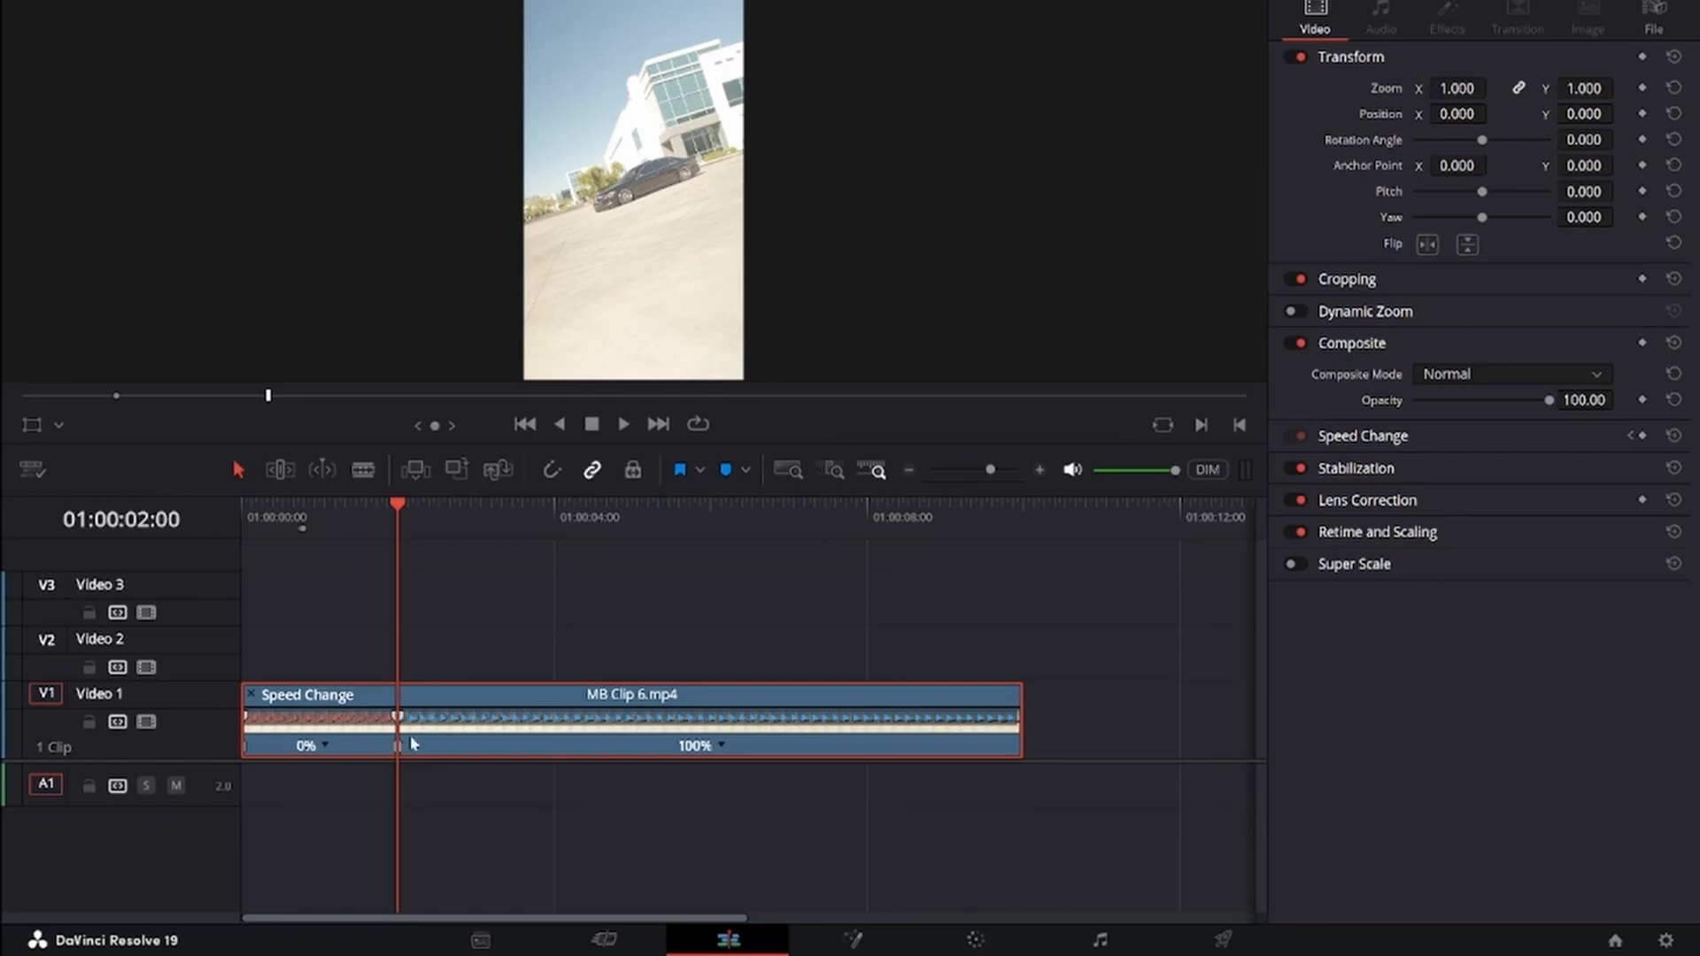
key(ctrl+b)
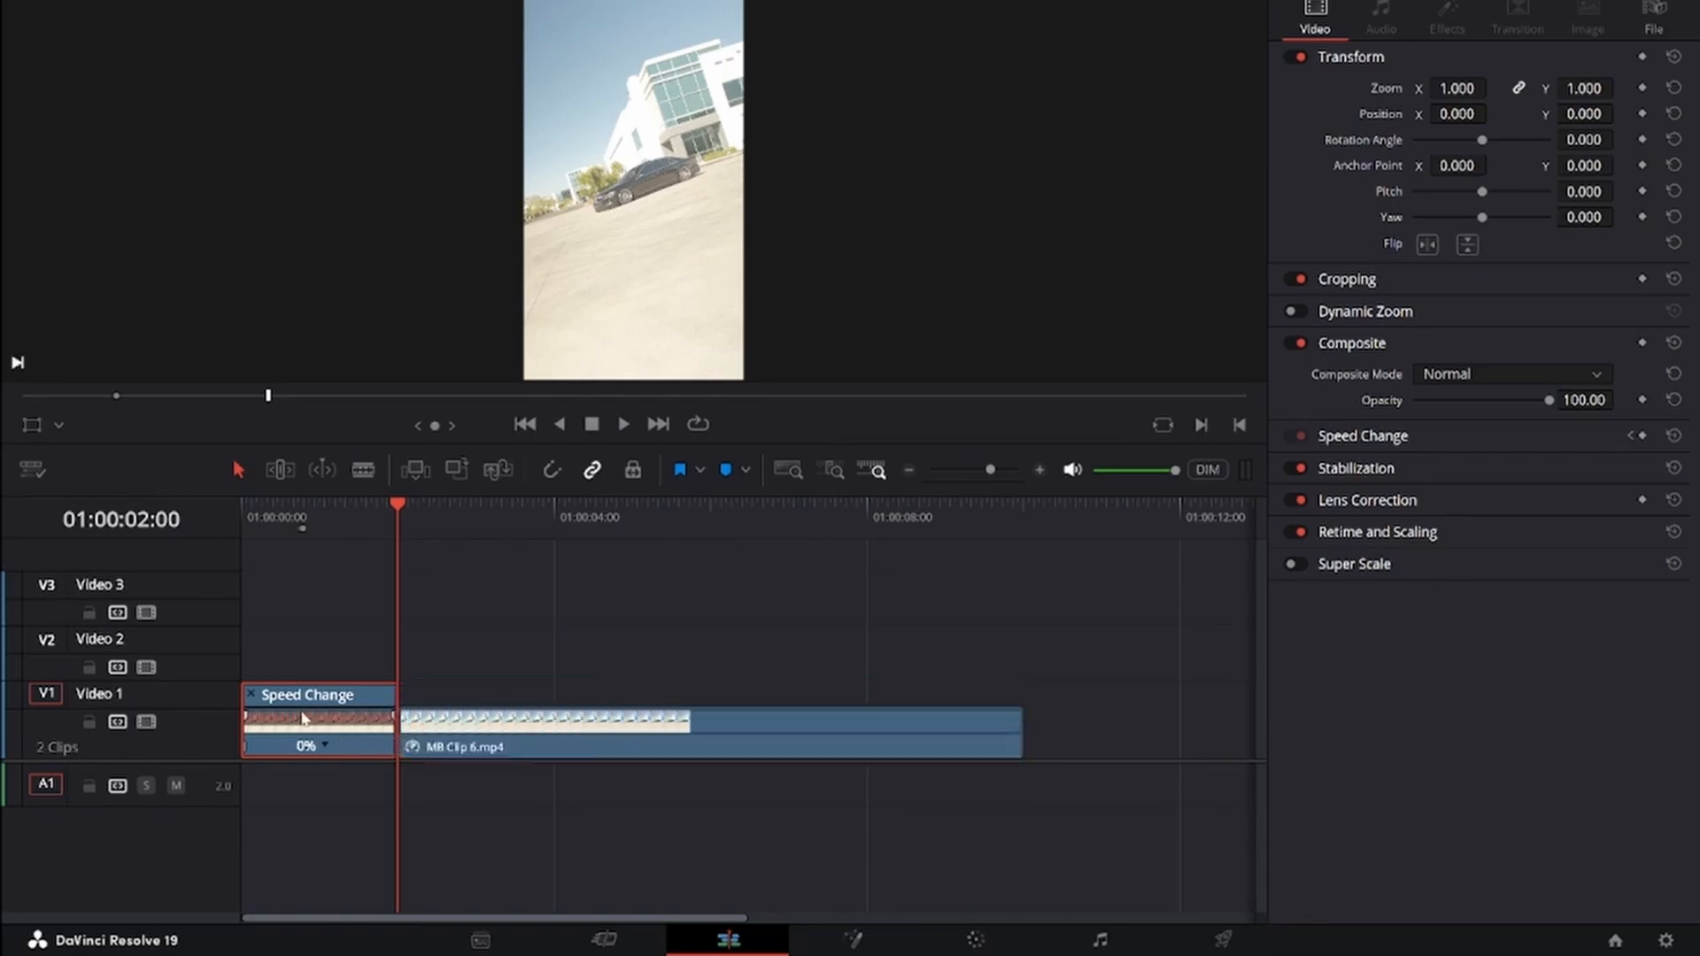
click(251, 695)
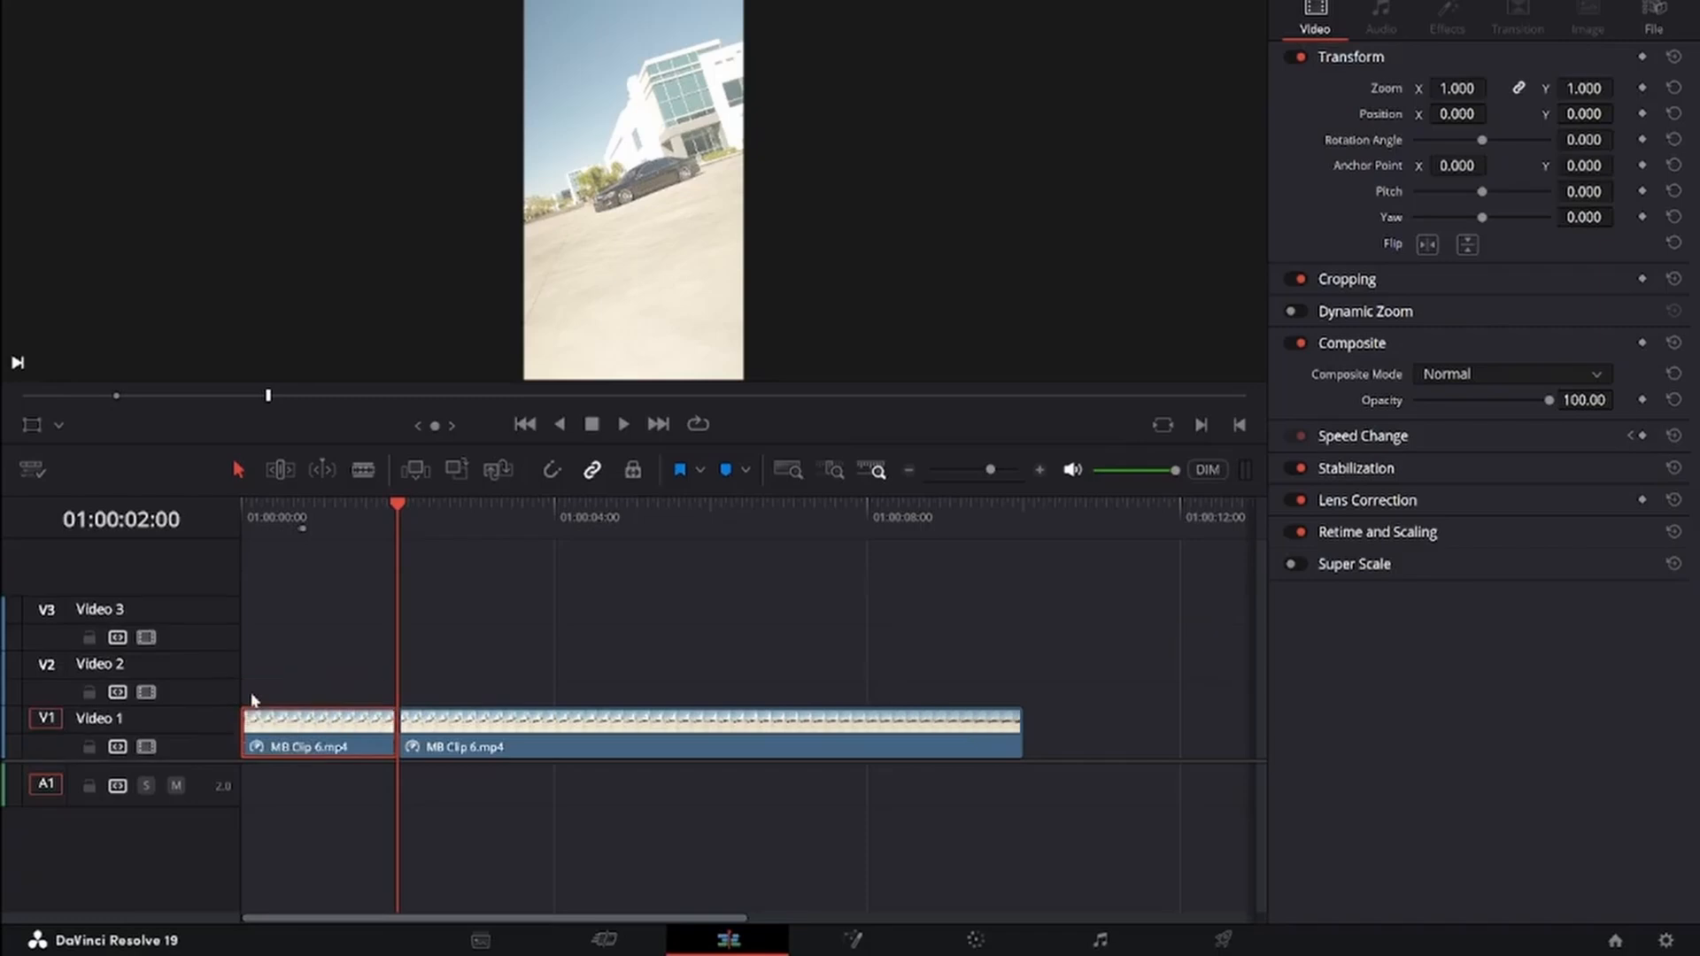
Duplicate the frozen segment onto Video 2 and Video 3, directly above the original on Video 1
drag(347, 524, 328, 528)
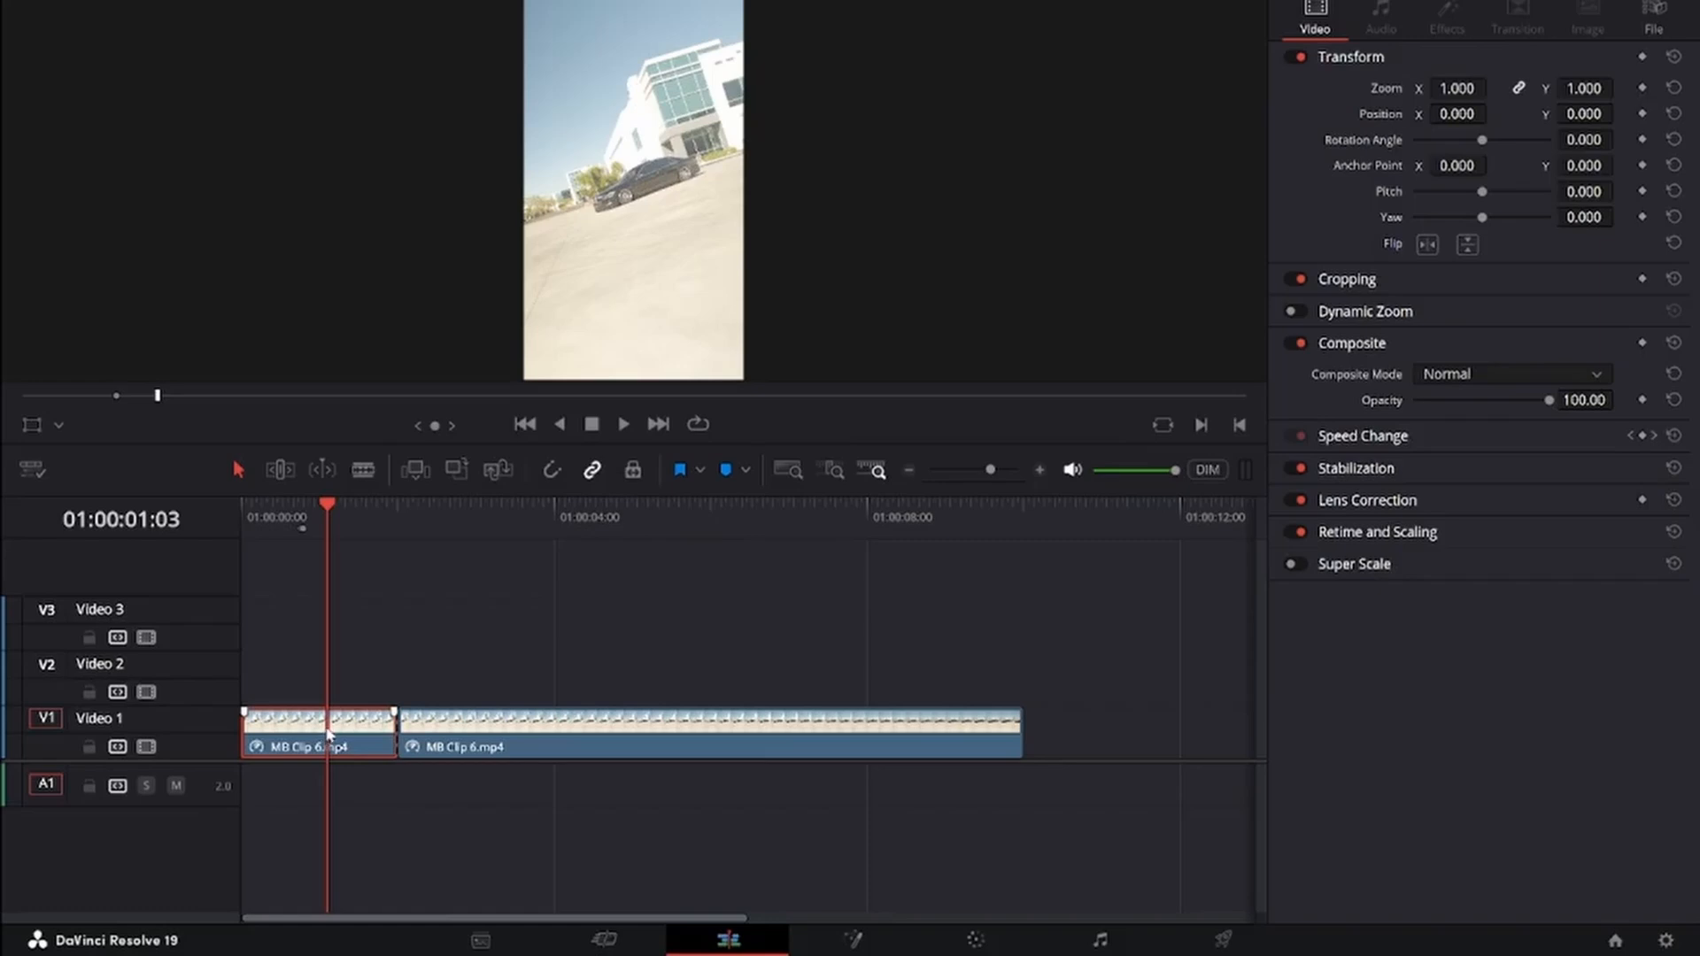
drag(321, 726, 348, 624)
click(355, 684)
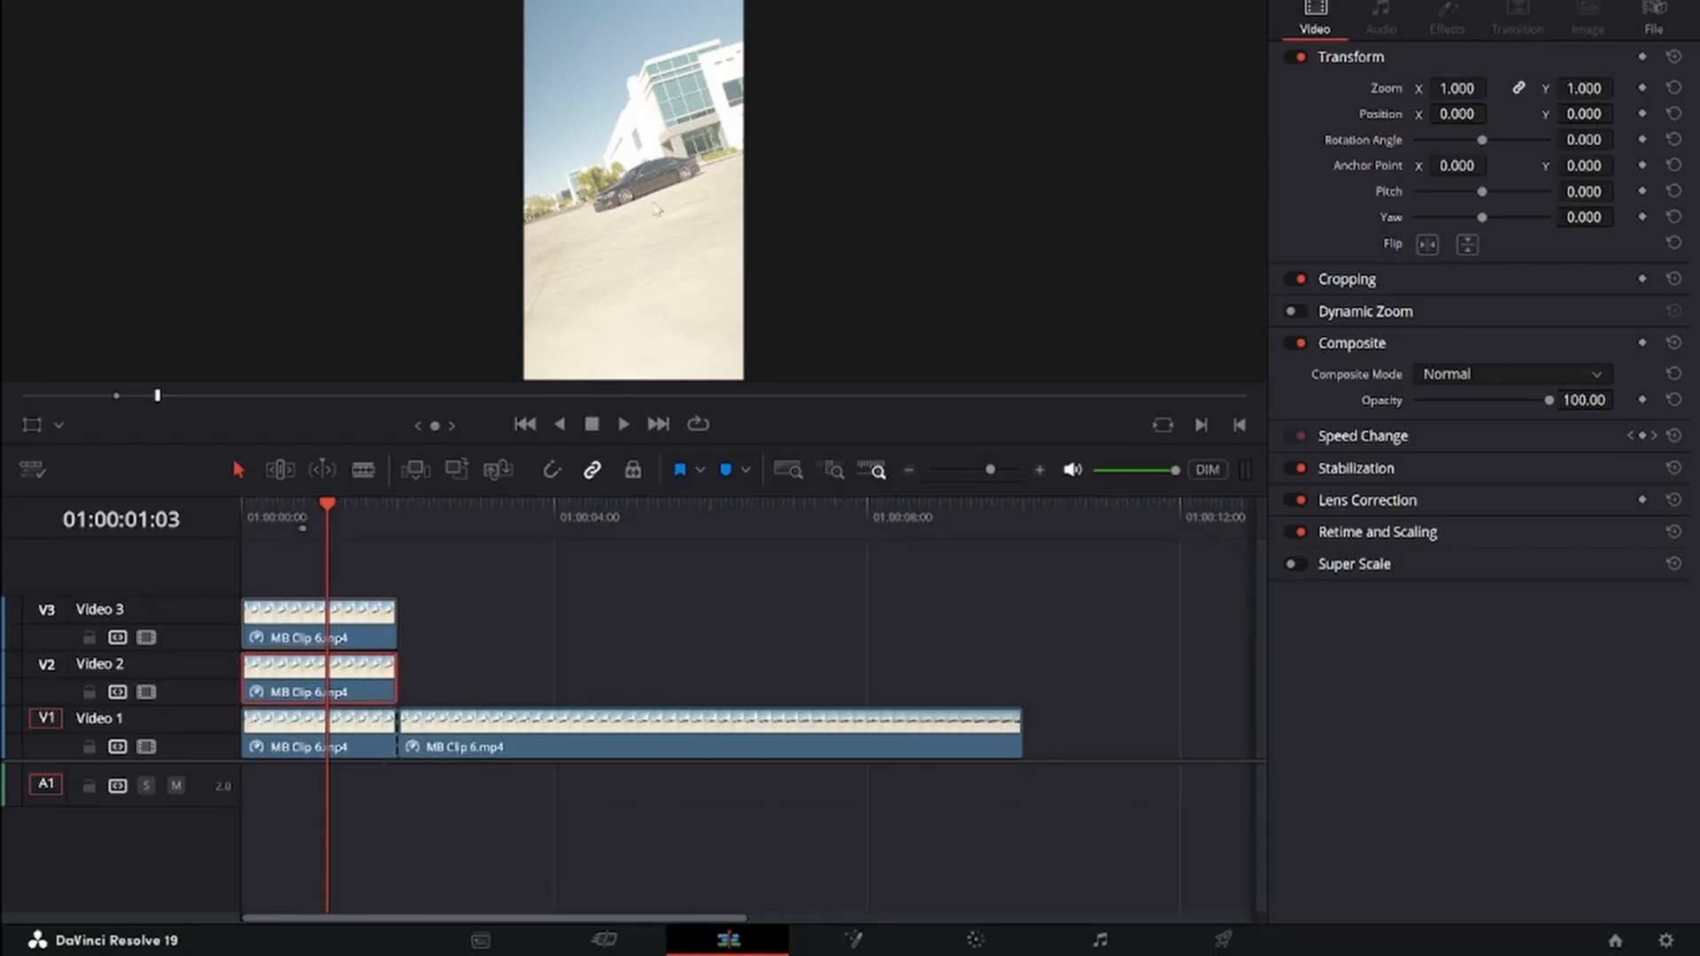
click(350, 620)
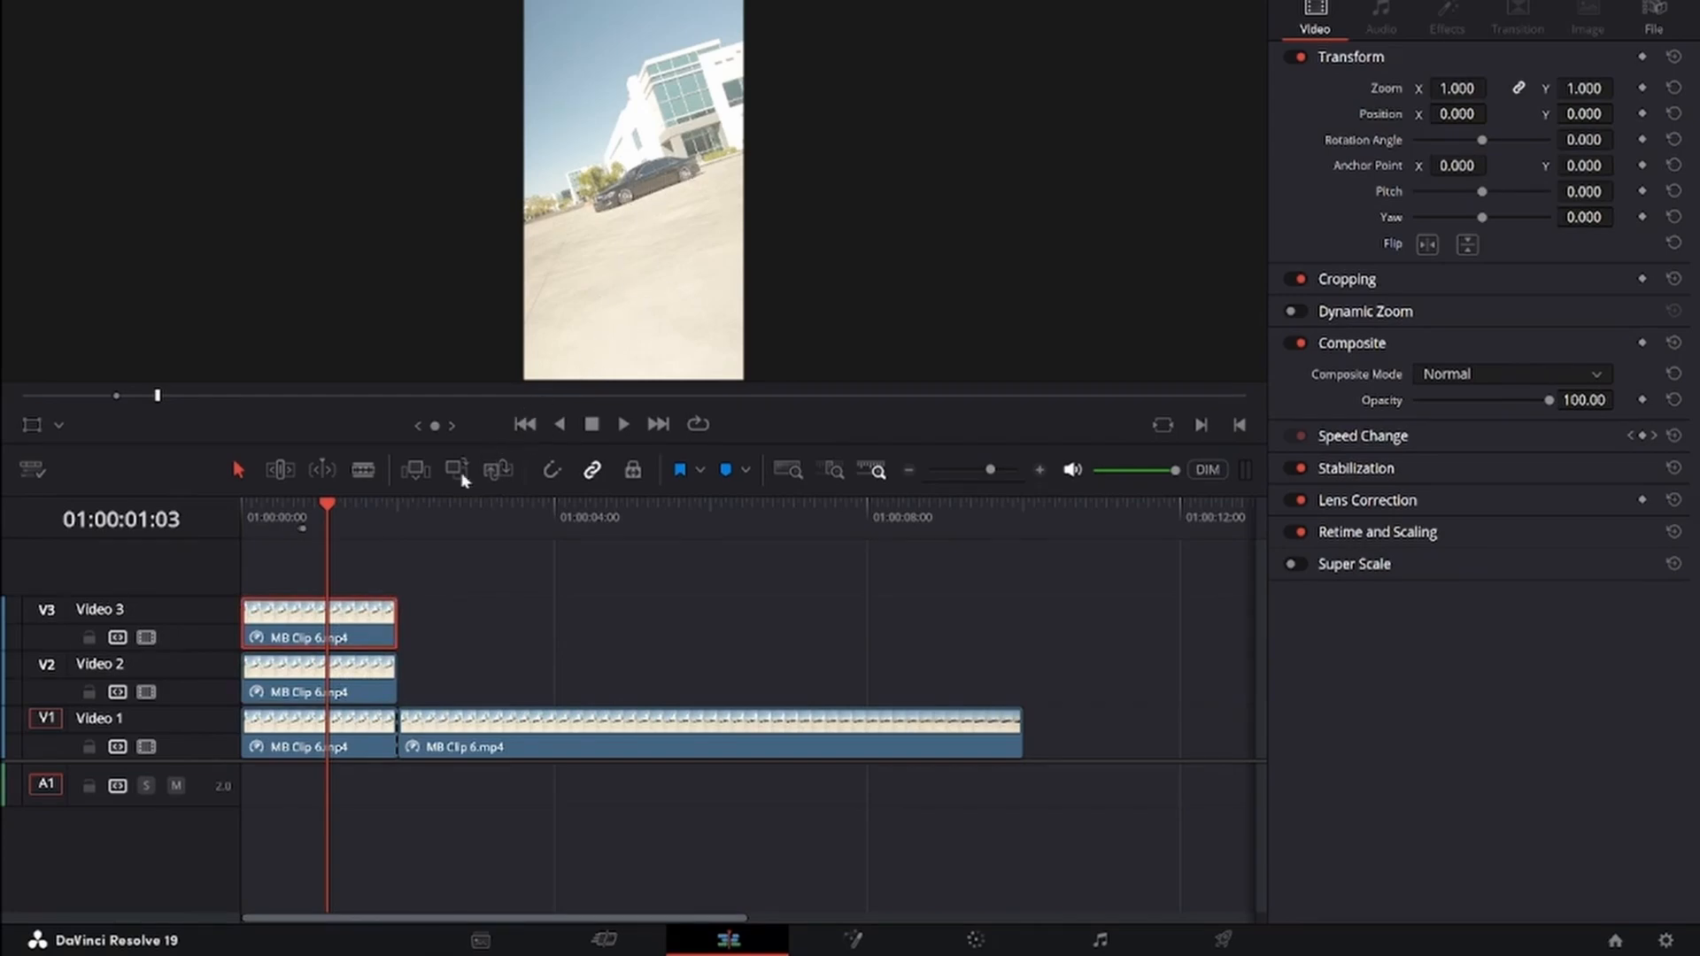
click(375, 734)
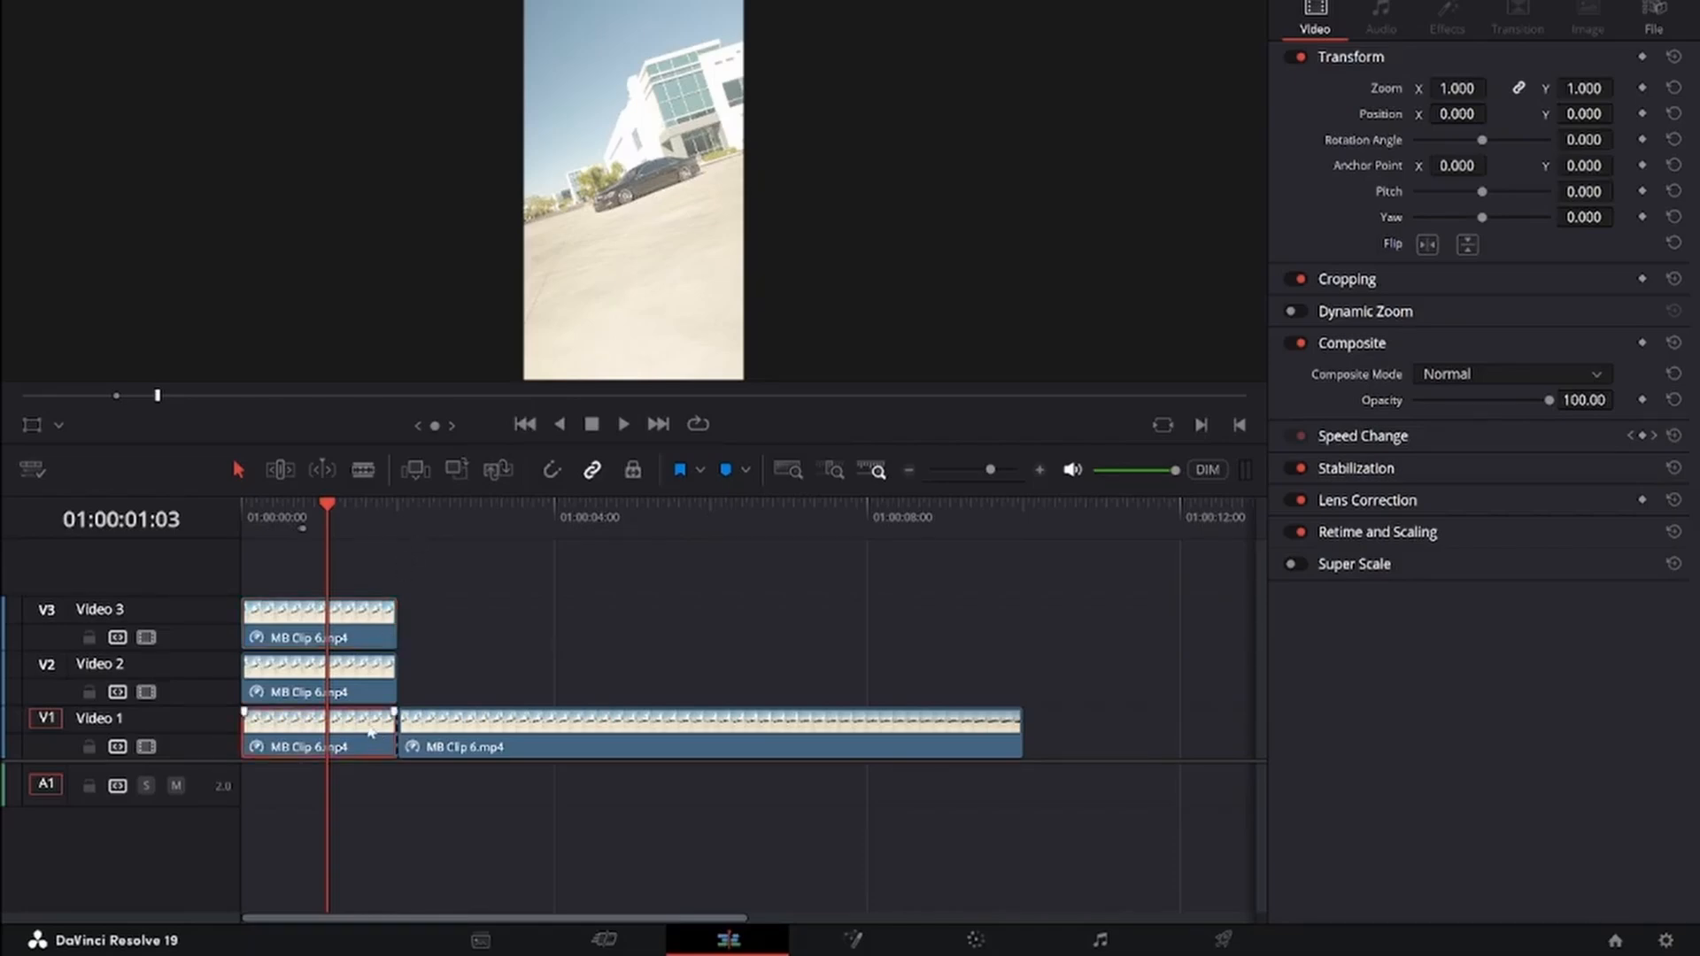
Draw a closed curve window around the black car's outline on the Video 3 copy in the Color page, with Soft 1 at 0.14
drag(229, 757, 229, 805)
click(345, 678)
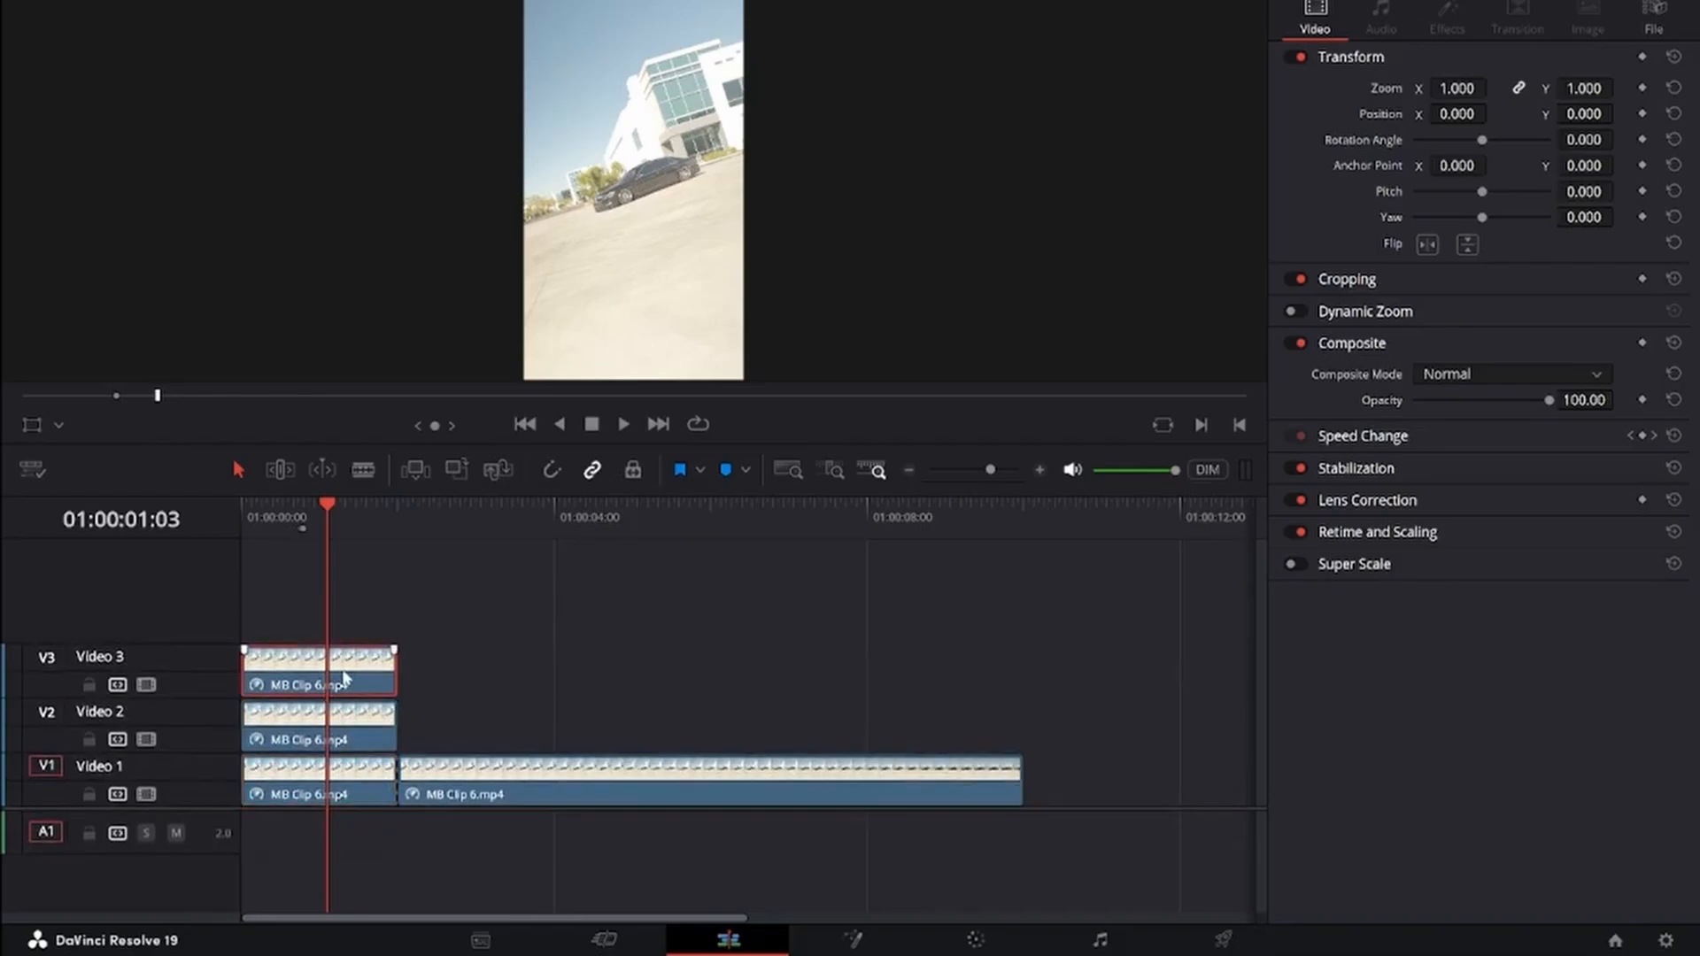
click(963, 937)
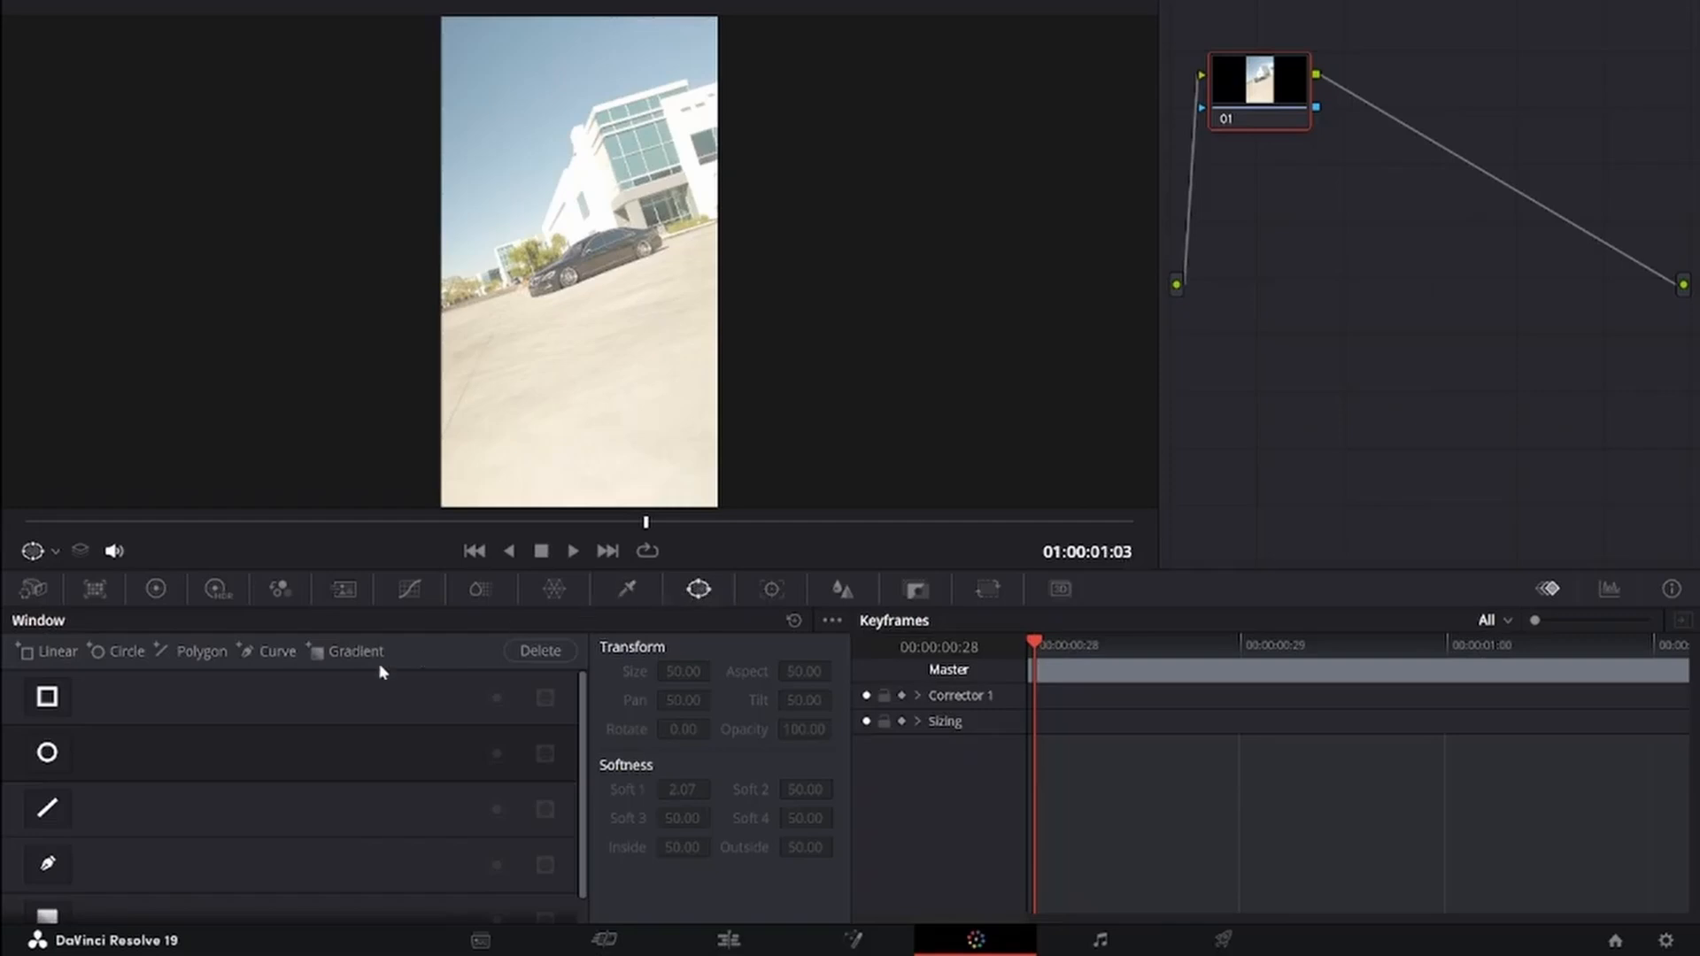
click(48, 865)
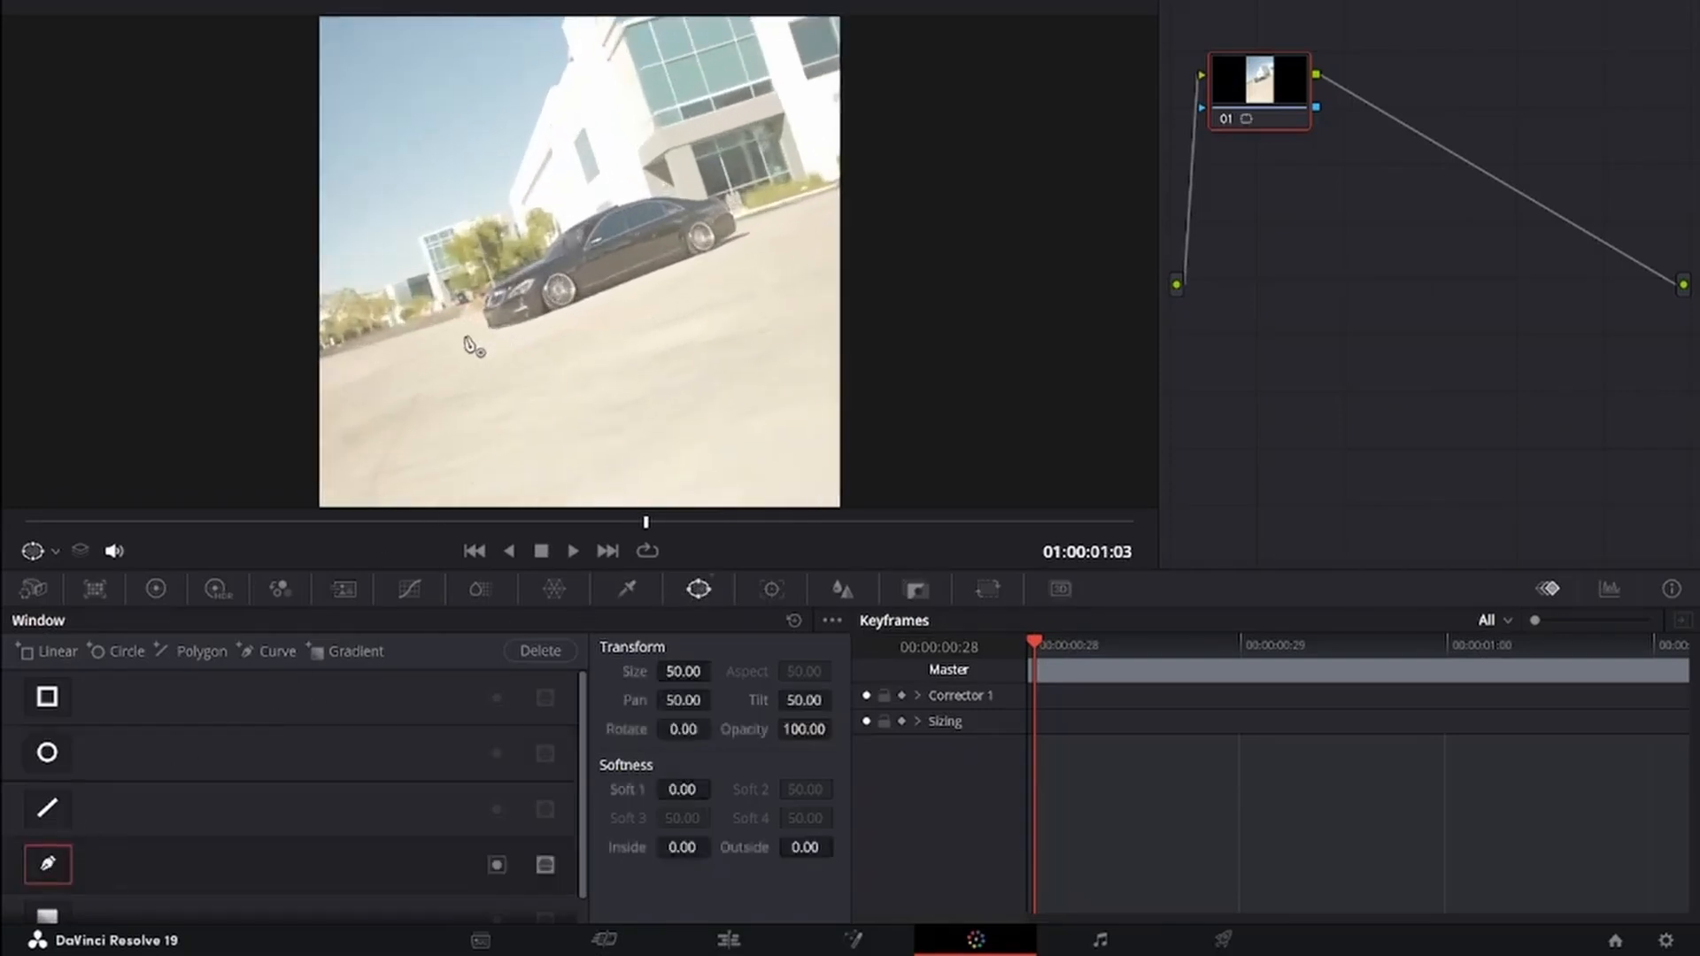
click(373, 412)
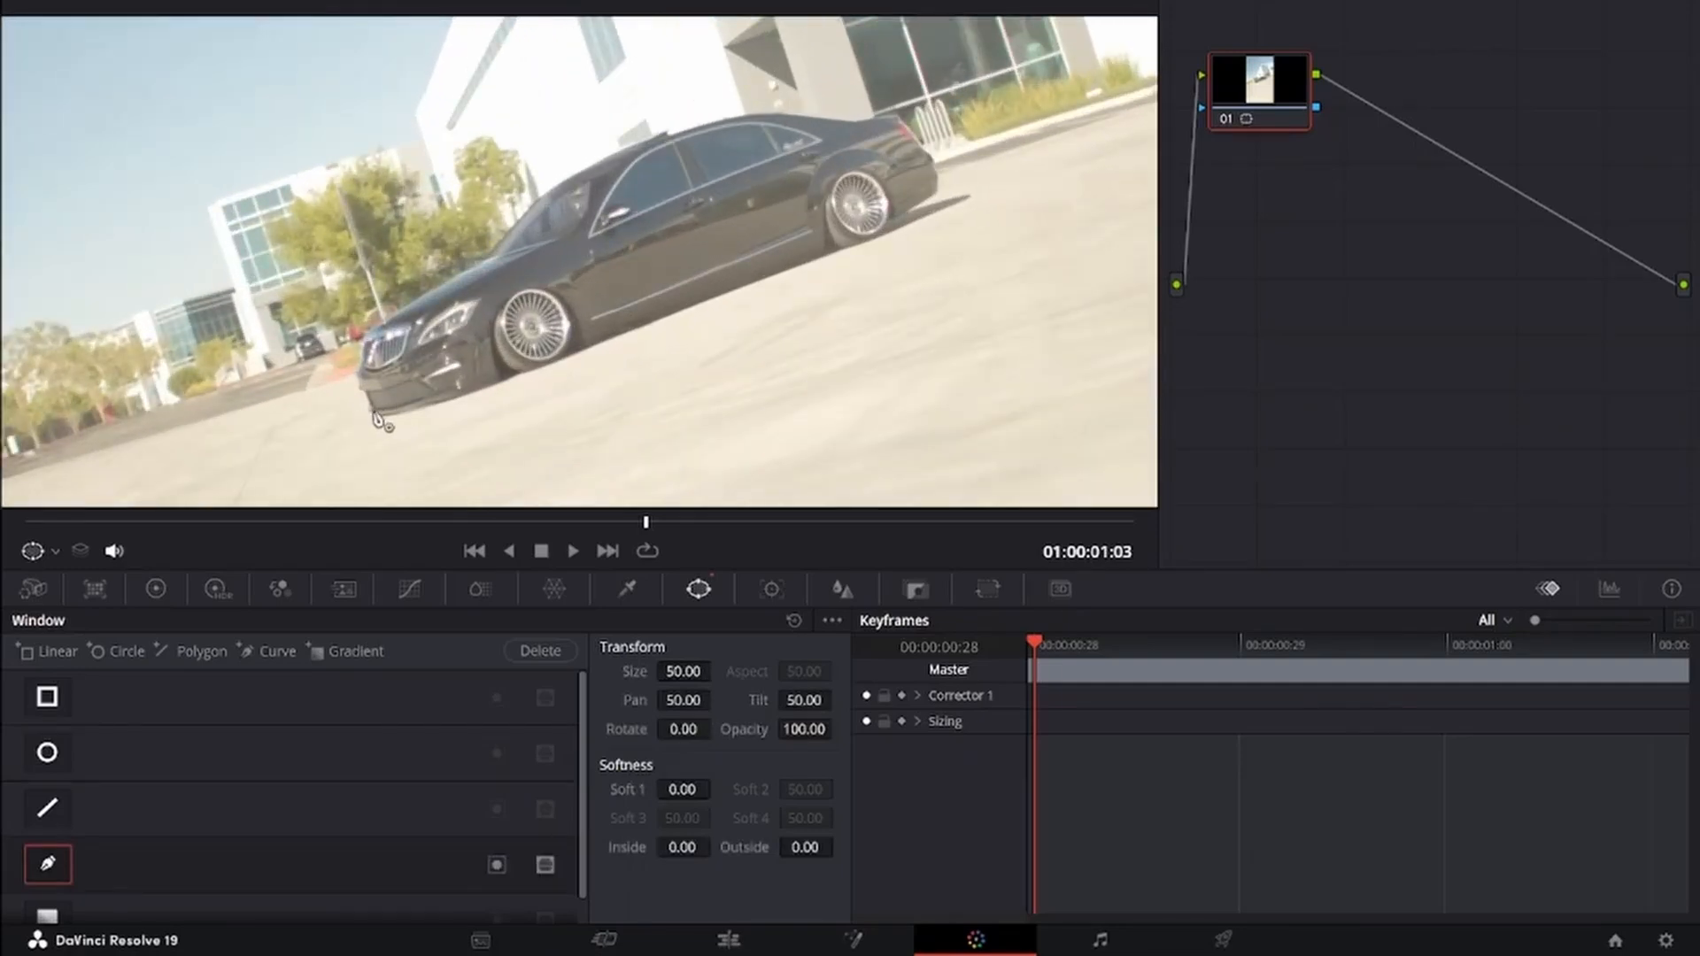
click(412, 409)
click(493, 380)
click(822, 252)
click(877, 230)
click(905, 211)
click(932, 191)
click(935, 175)
click(936, 157)
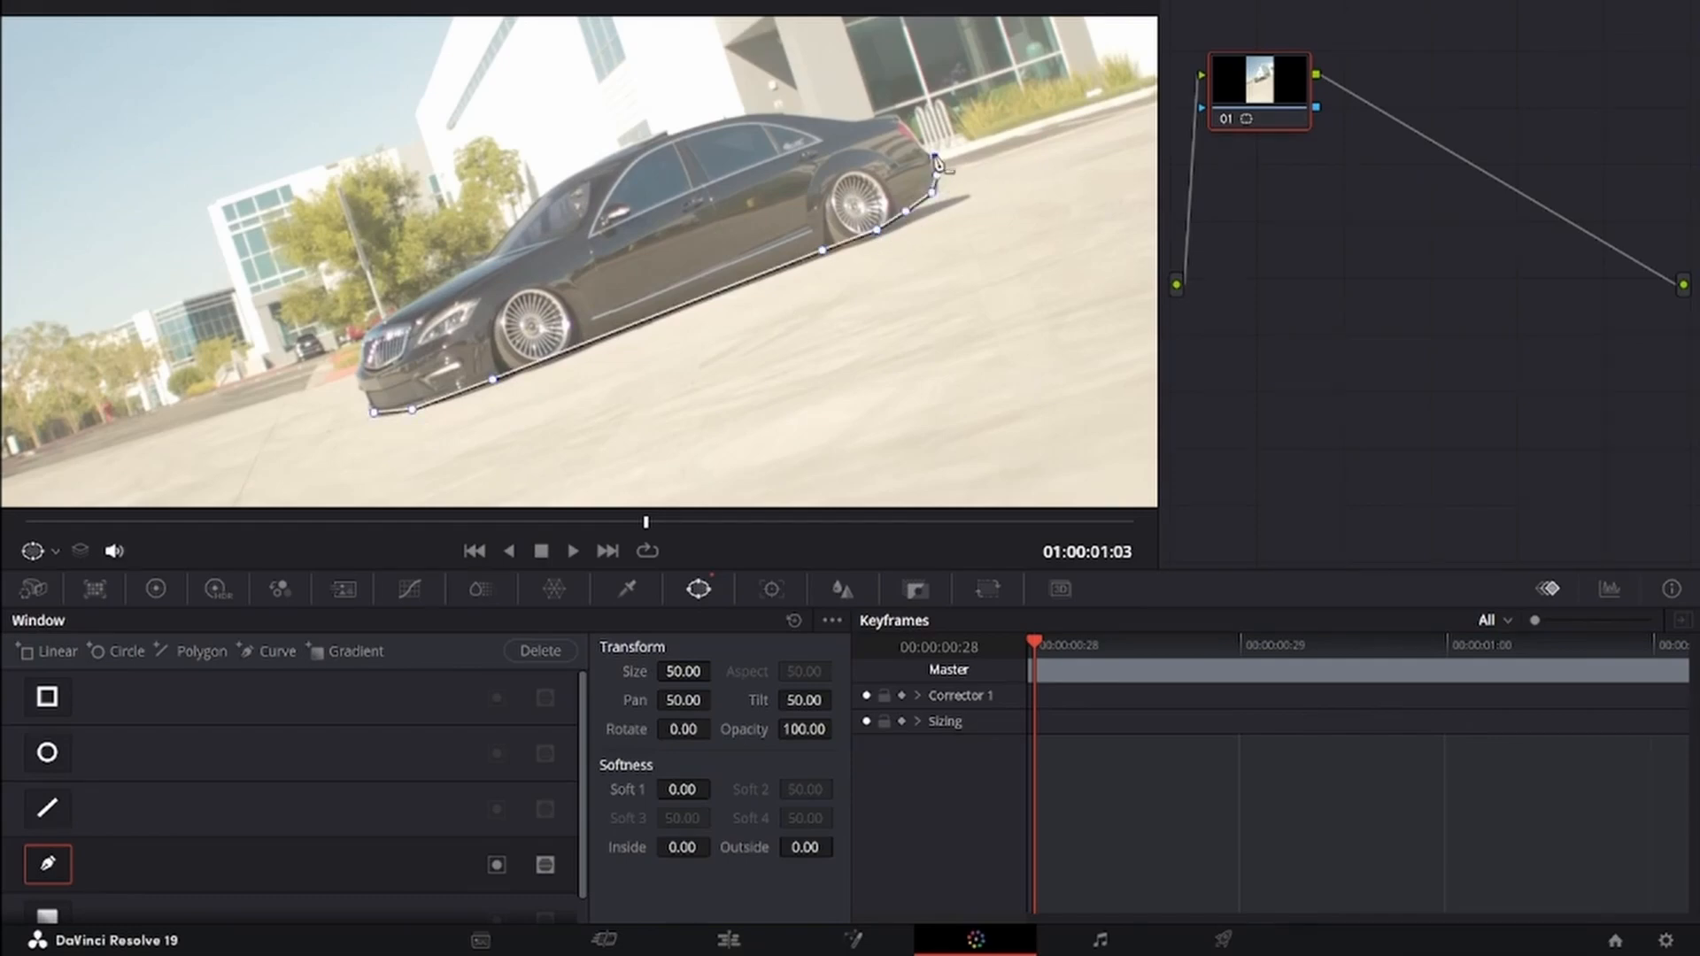
click(918, 137)
click(895, 114)
click(873, 115)
click(845, 121)
click(784, 113)
click(768, 110)
click(737, 114)
click(696, 124)
click(667, 134)
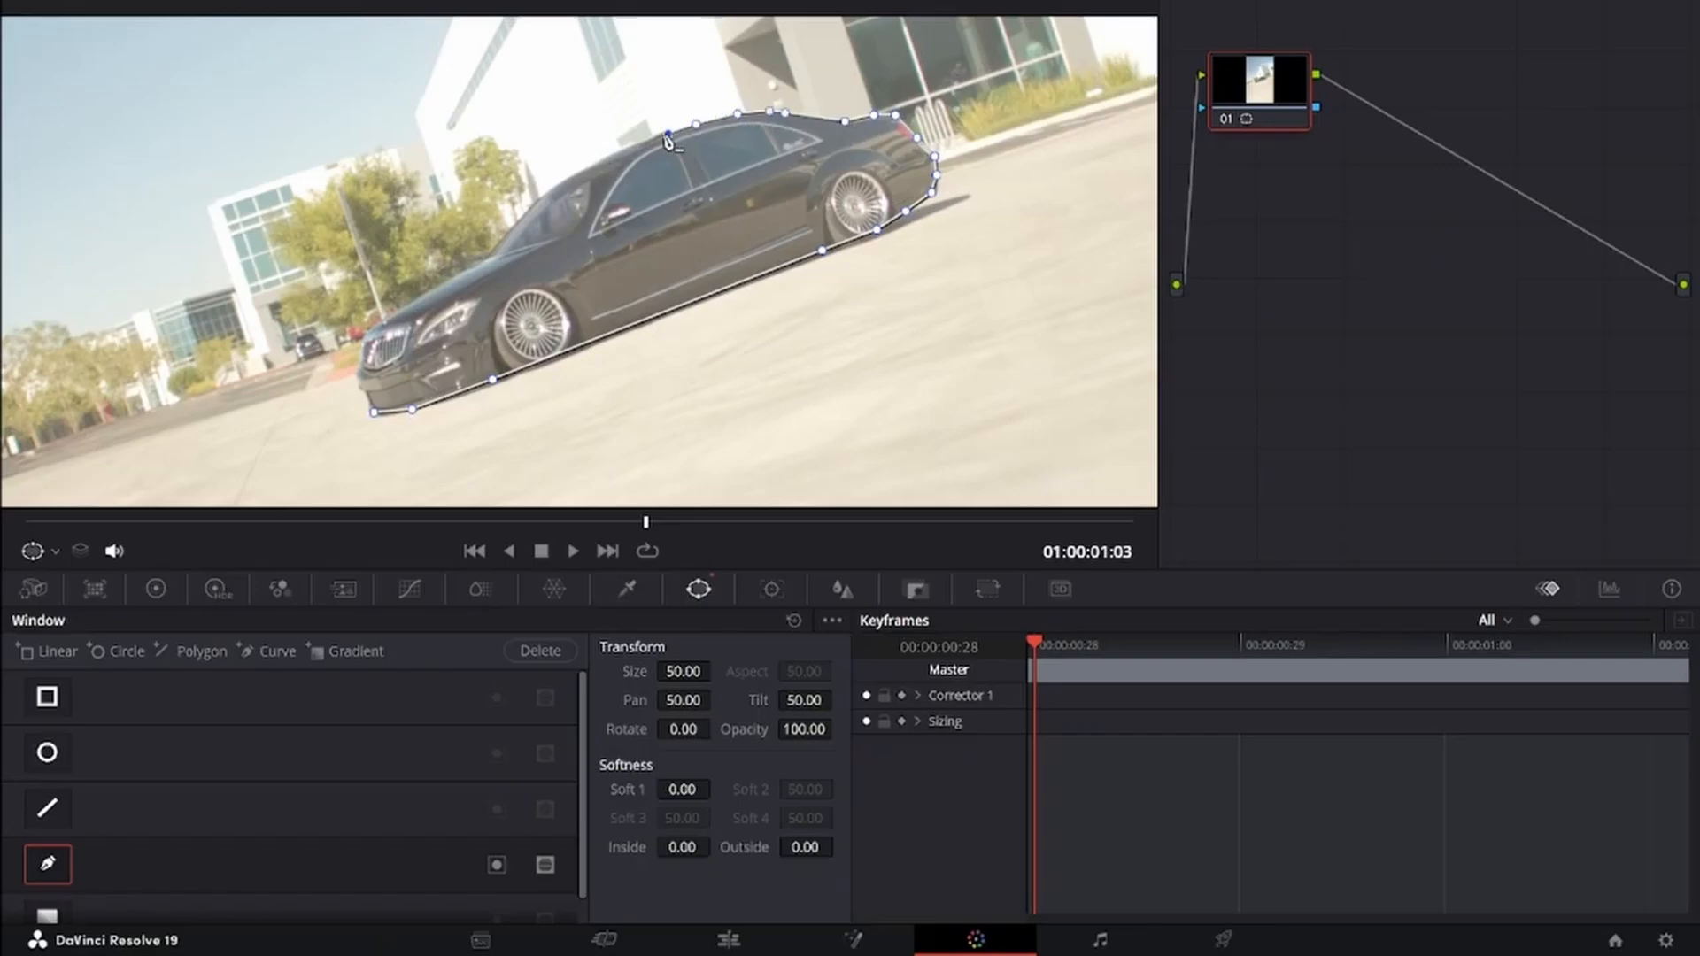
click(641, 140)
click(590, 163)
click(558, 181)
click(544, 196)
click(518, 216)
click(492, 244)
click(477, 261)
click(436, 280)
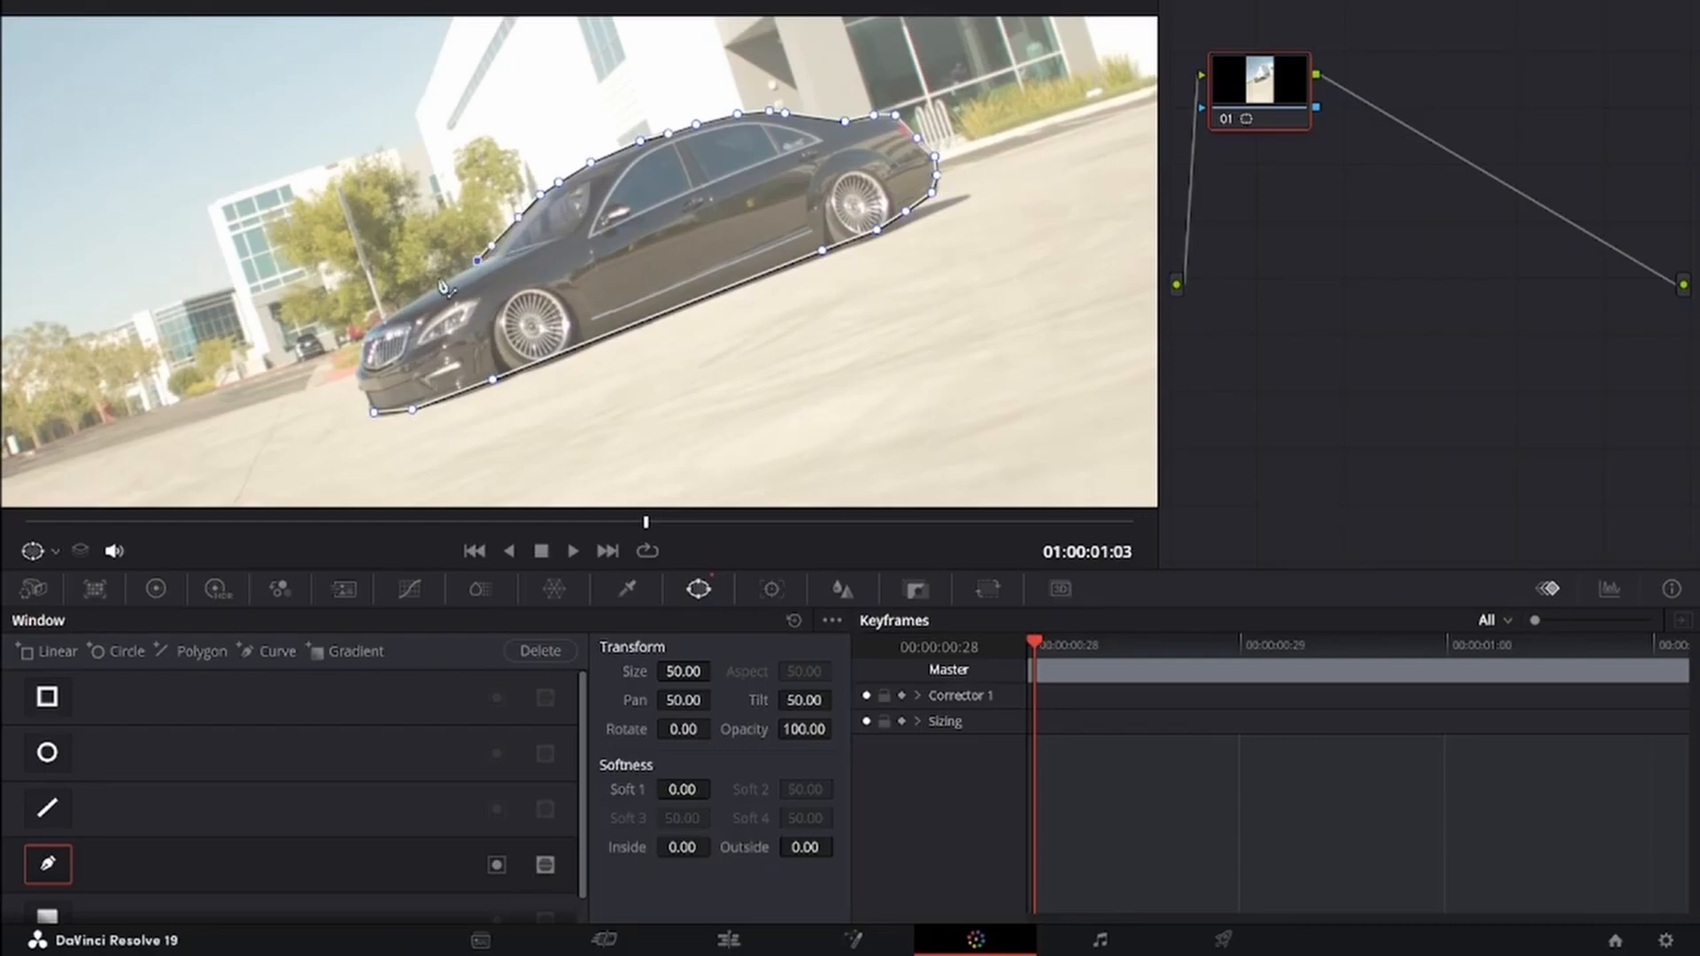
click(393, 308)
click(366, 328)
click(356, 353)
click(358, 384)
click(374, 413)
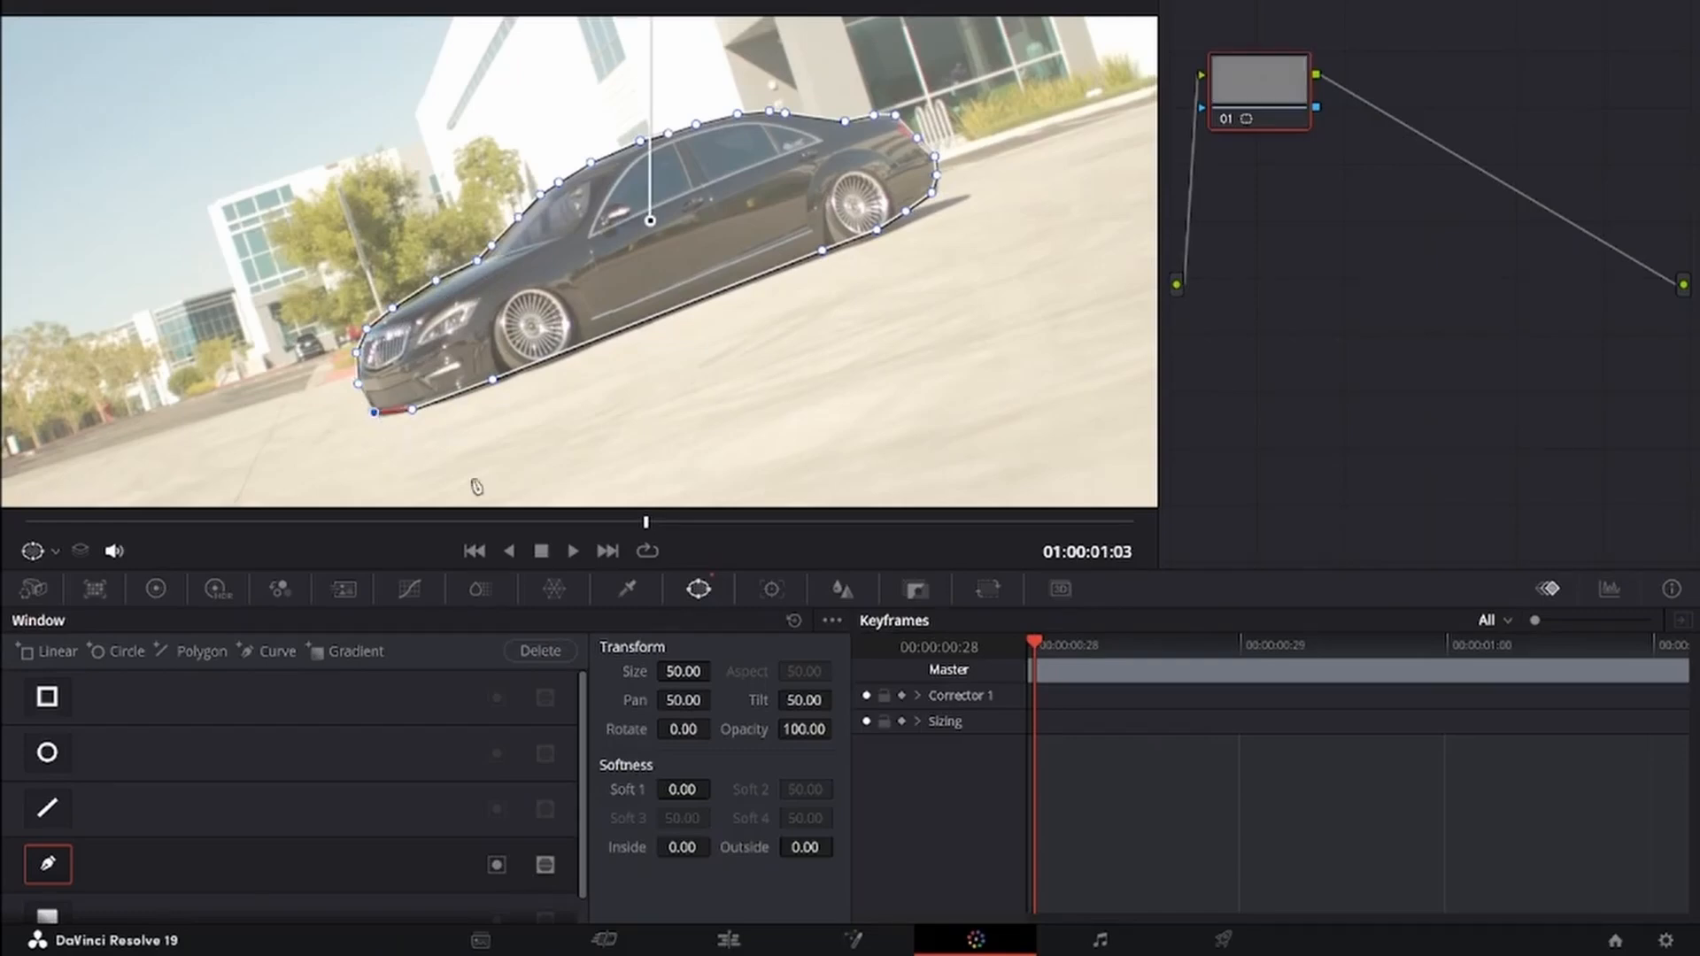
drag(682, 788, 716, 787)
drag(716, 788, 682, 789)
Add an alpha output, connect node 01's alpha to it, and highlight the isolated car before returning to the Edit page
right_click(1332, 264)
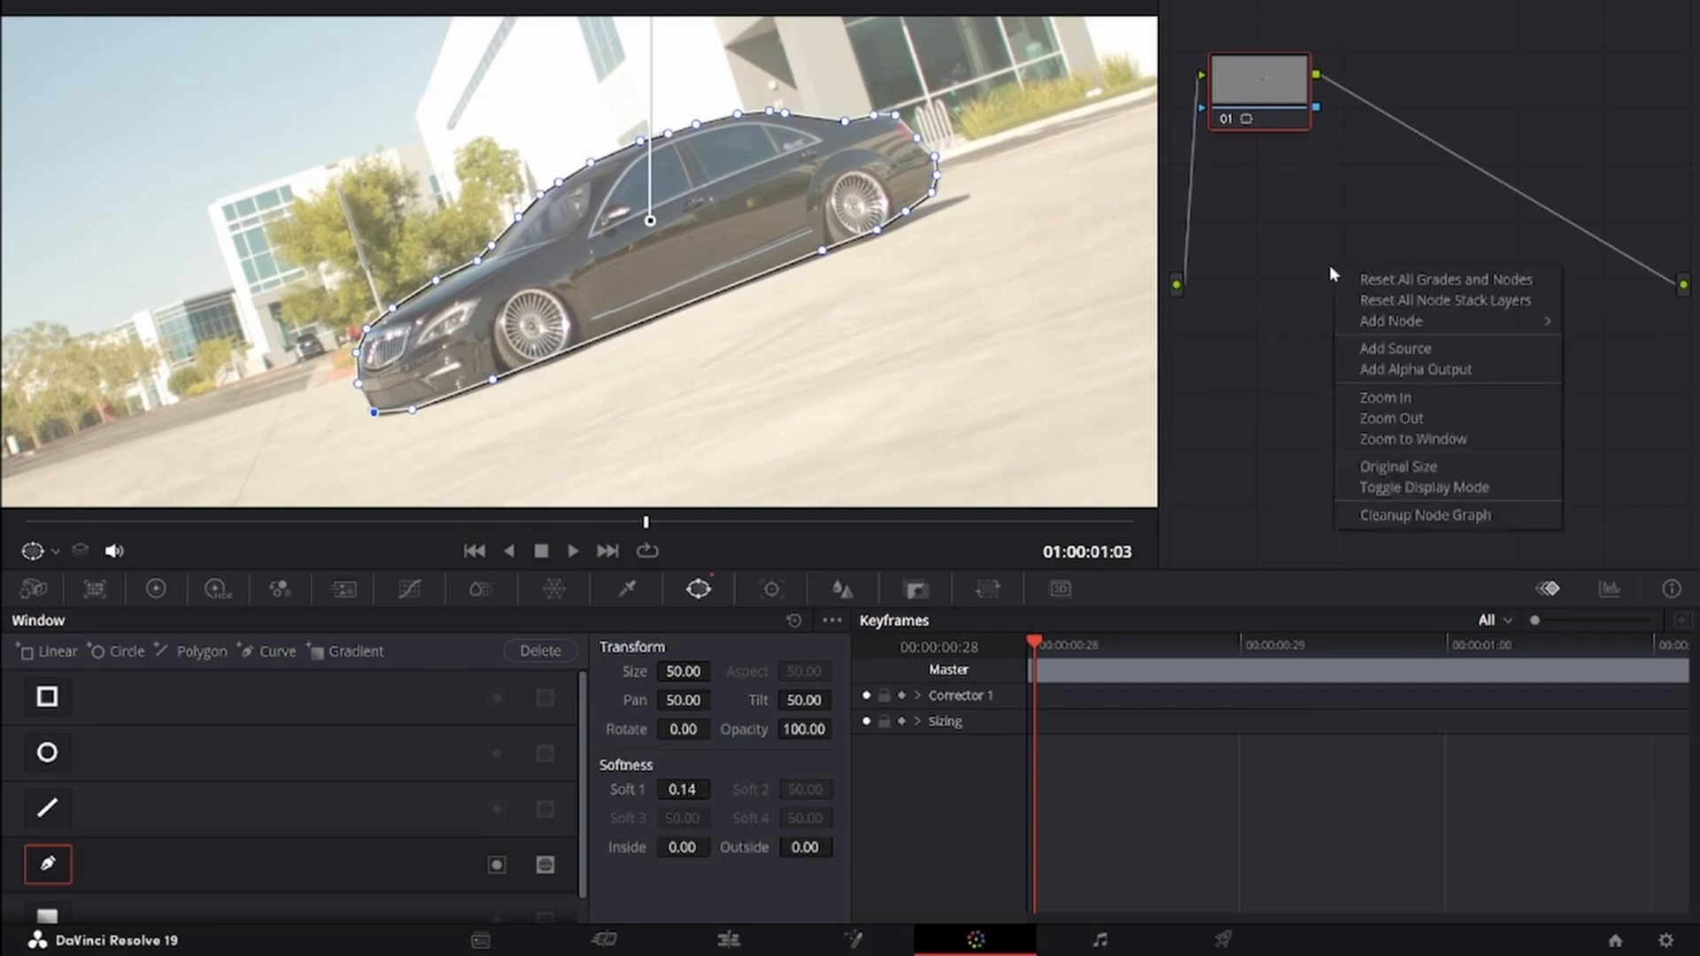
click(1395, 371)
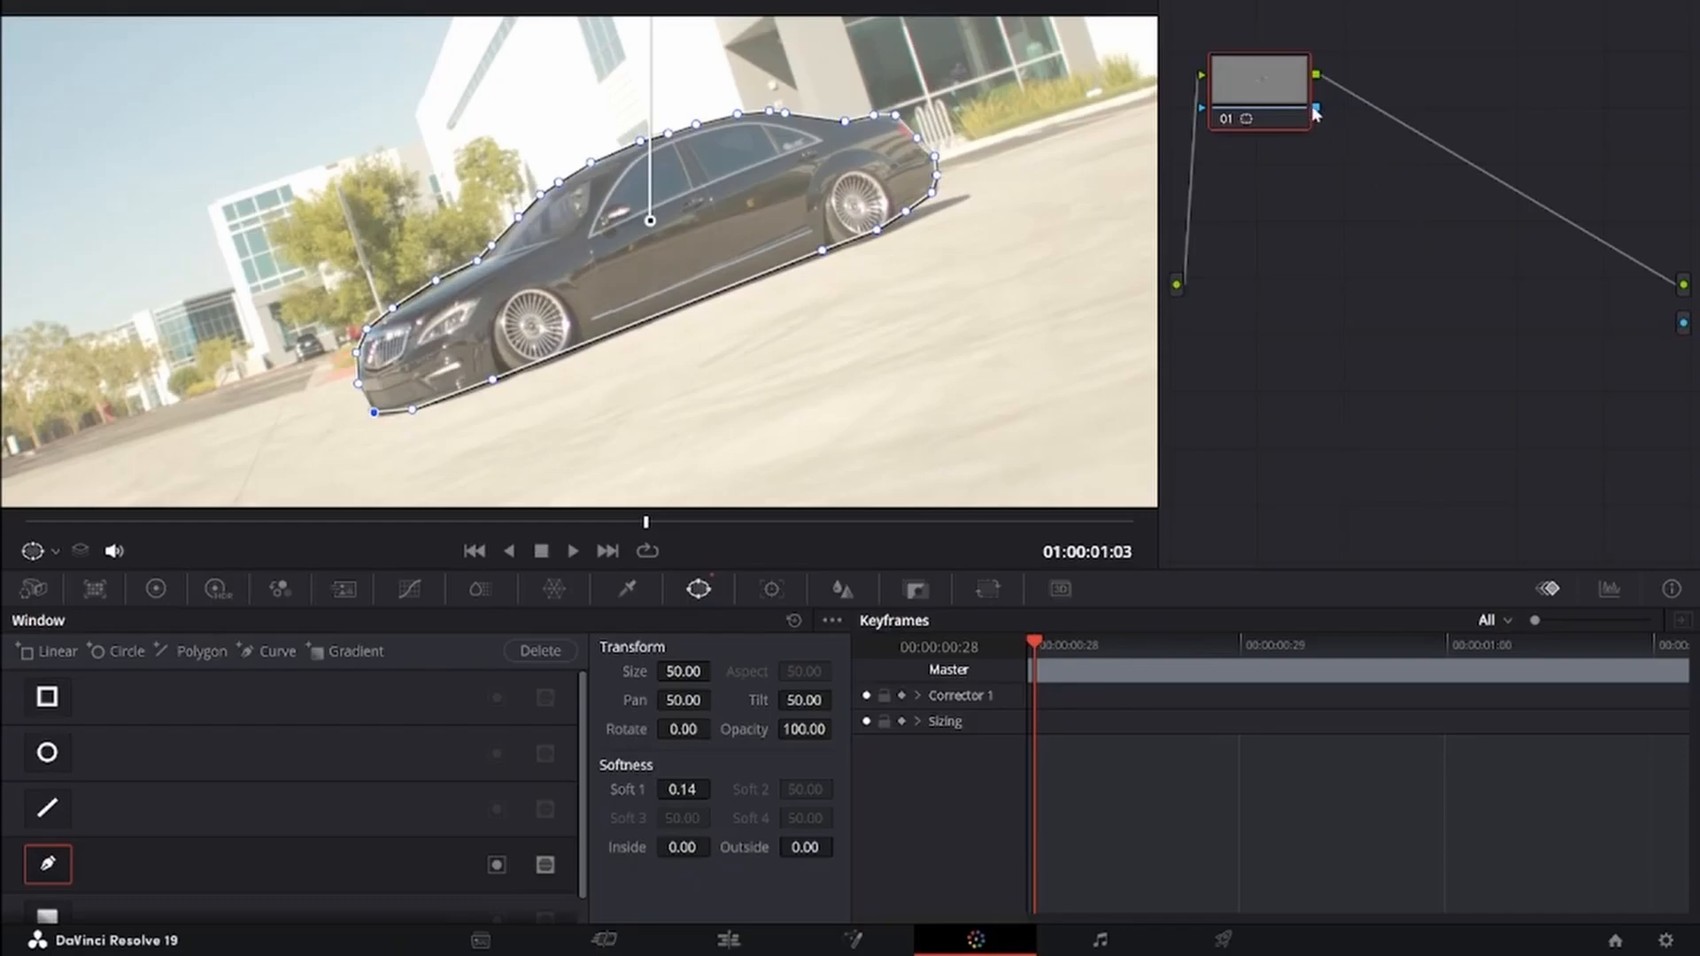
drag(1319, 114, 1683, 333)
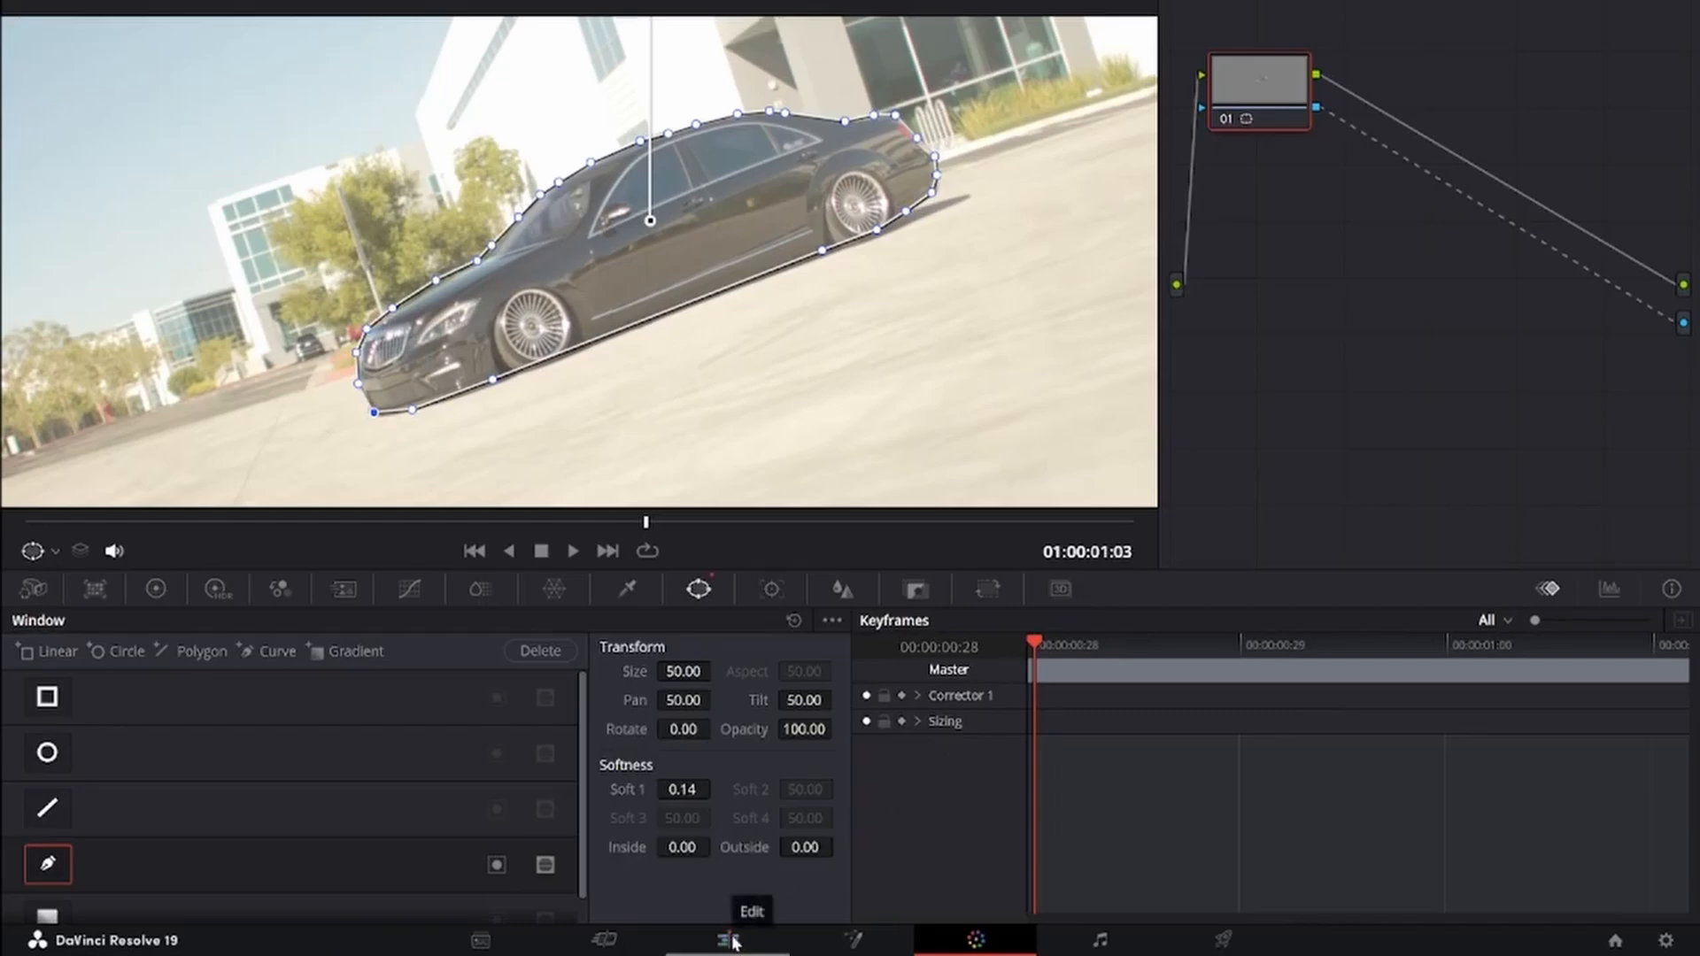
key(shift+h)
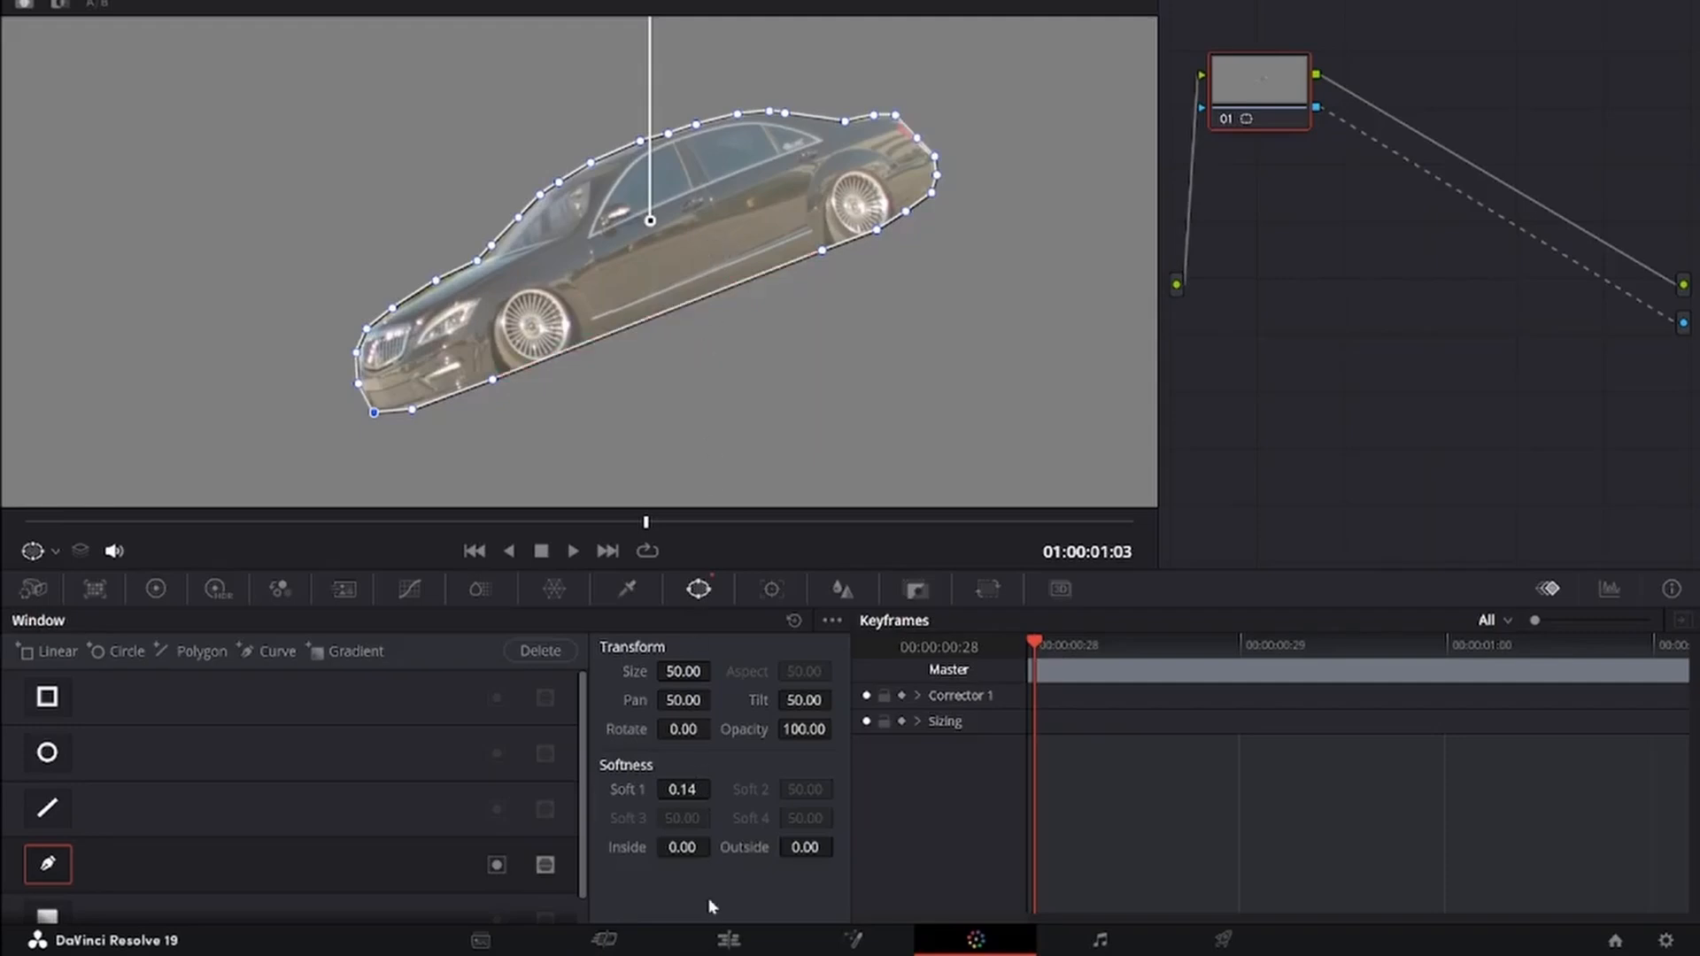
click(726, 936)
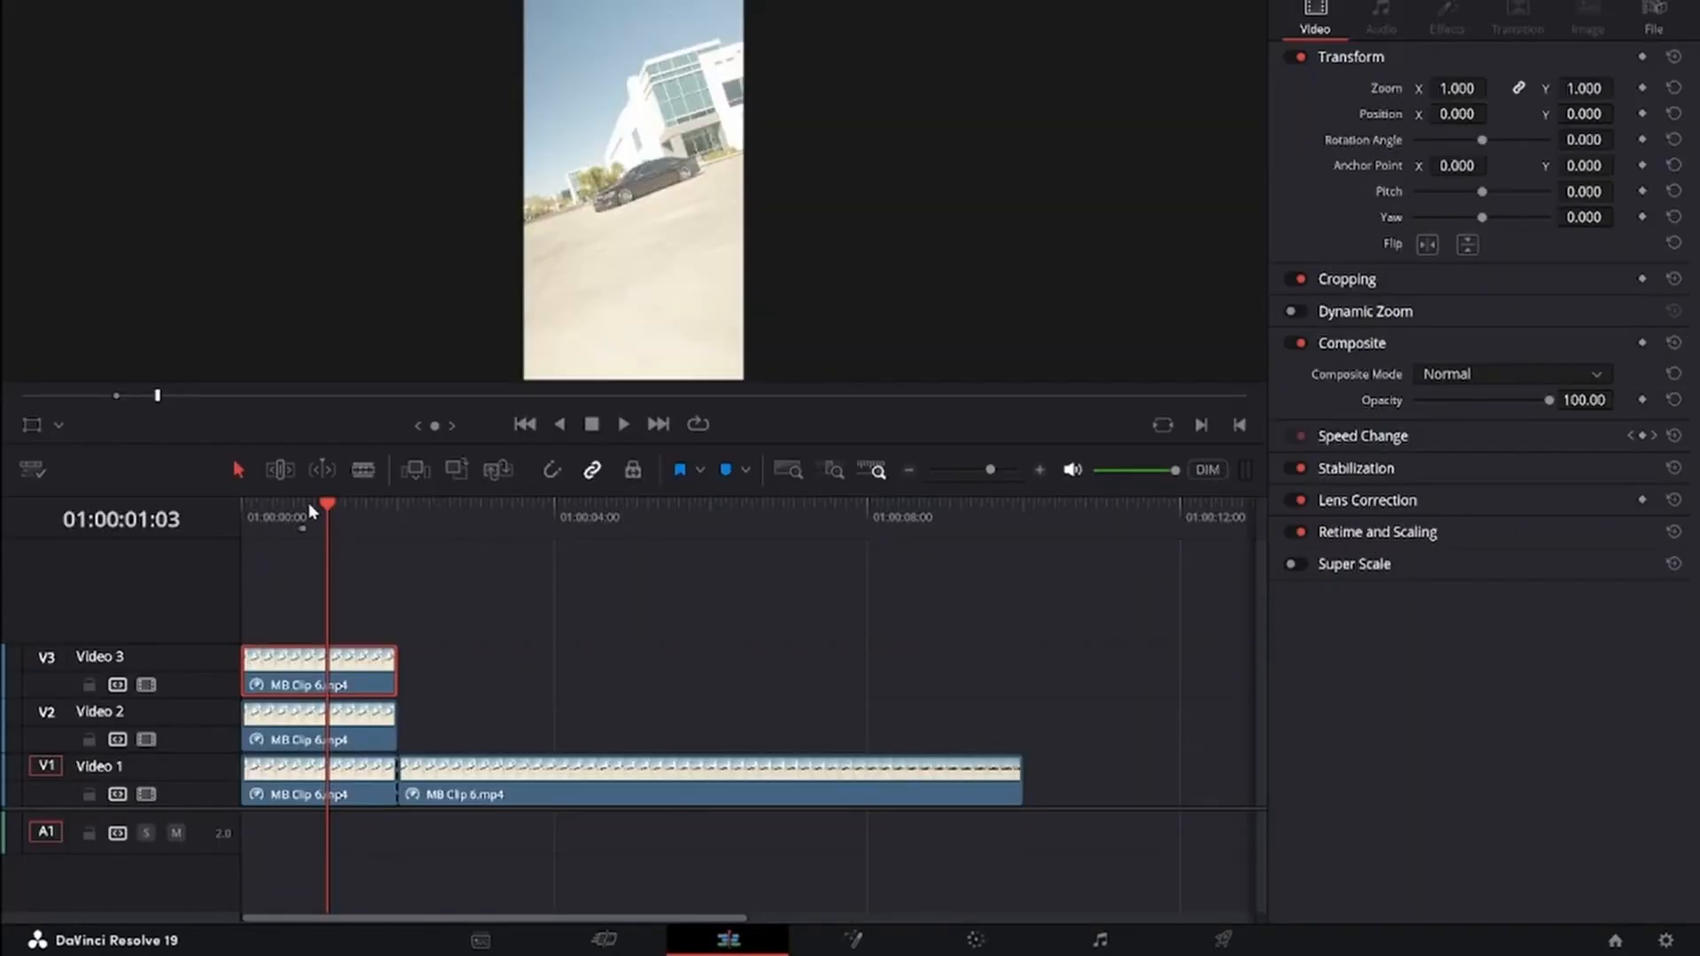
click(337, 722)
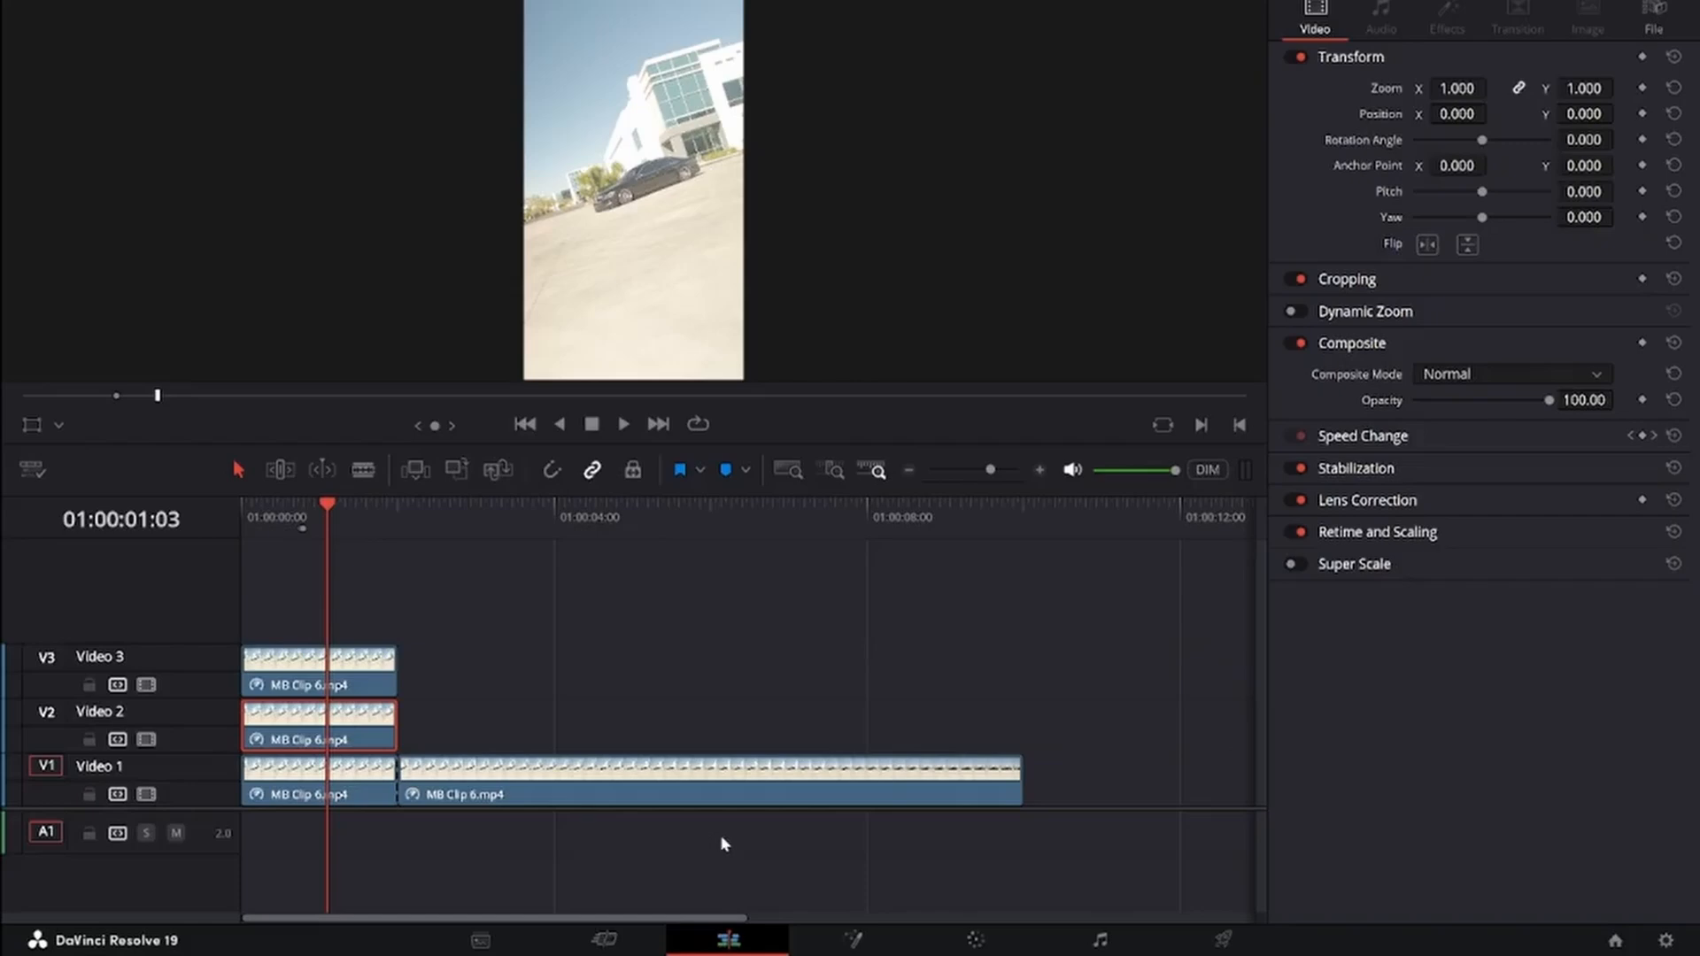
click(852, 939)
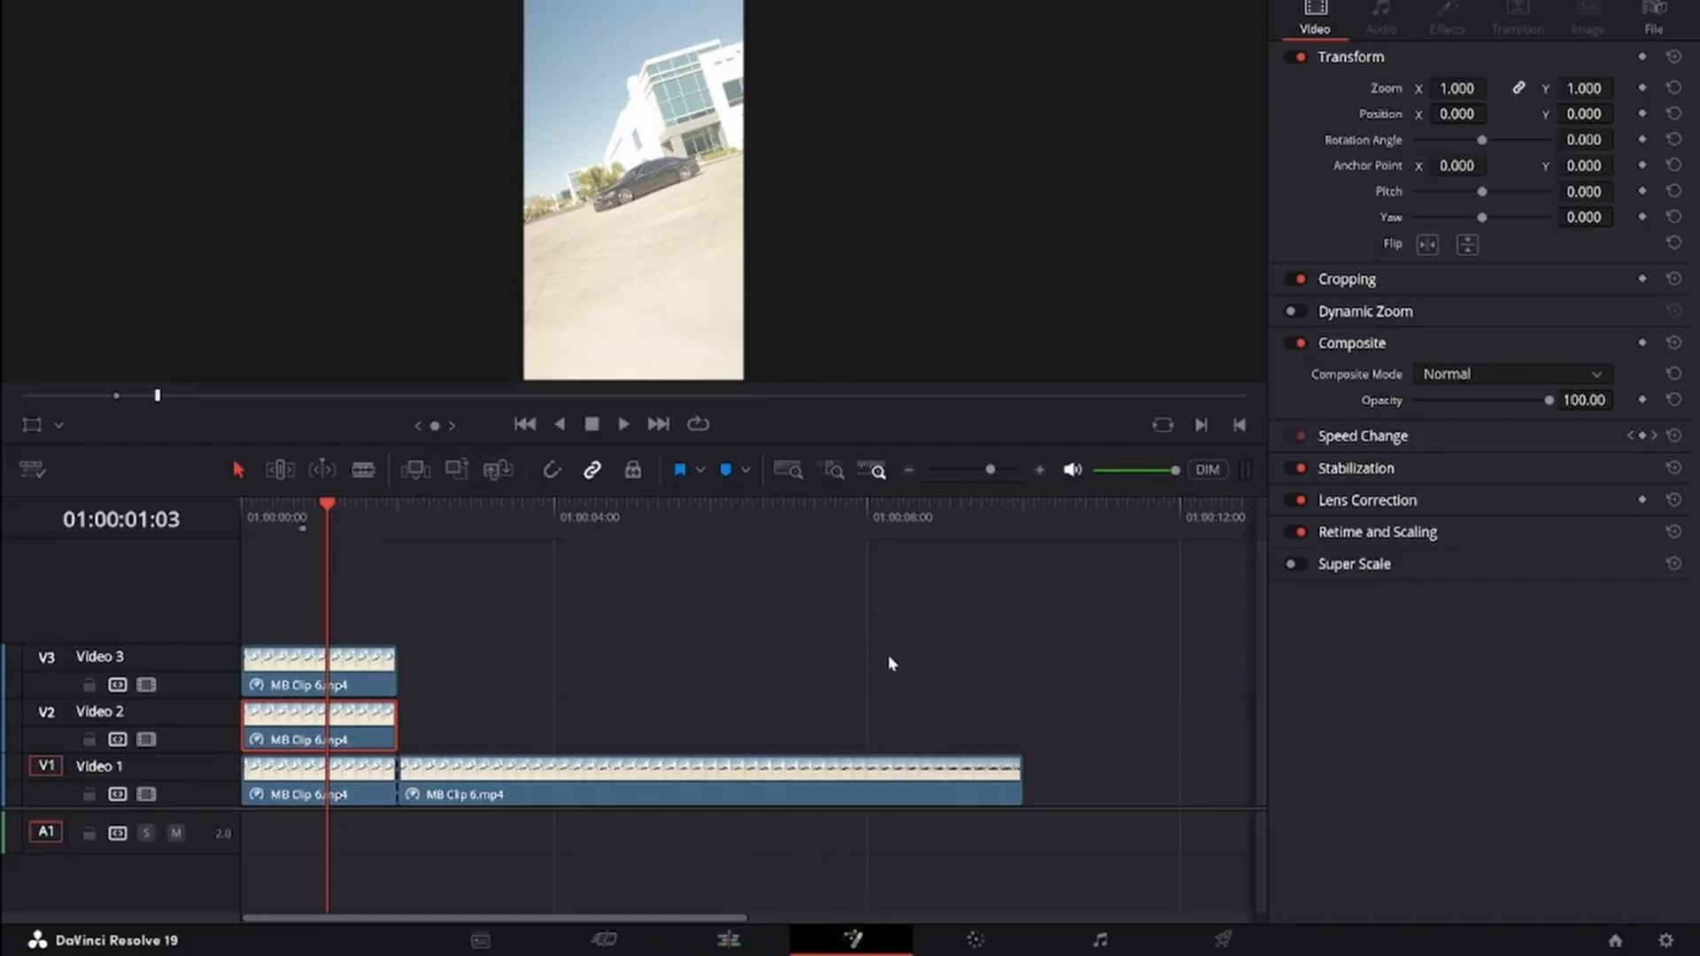
right_click(895, 231)
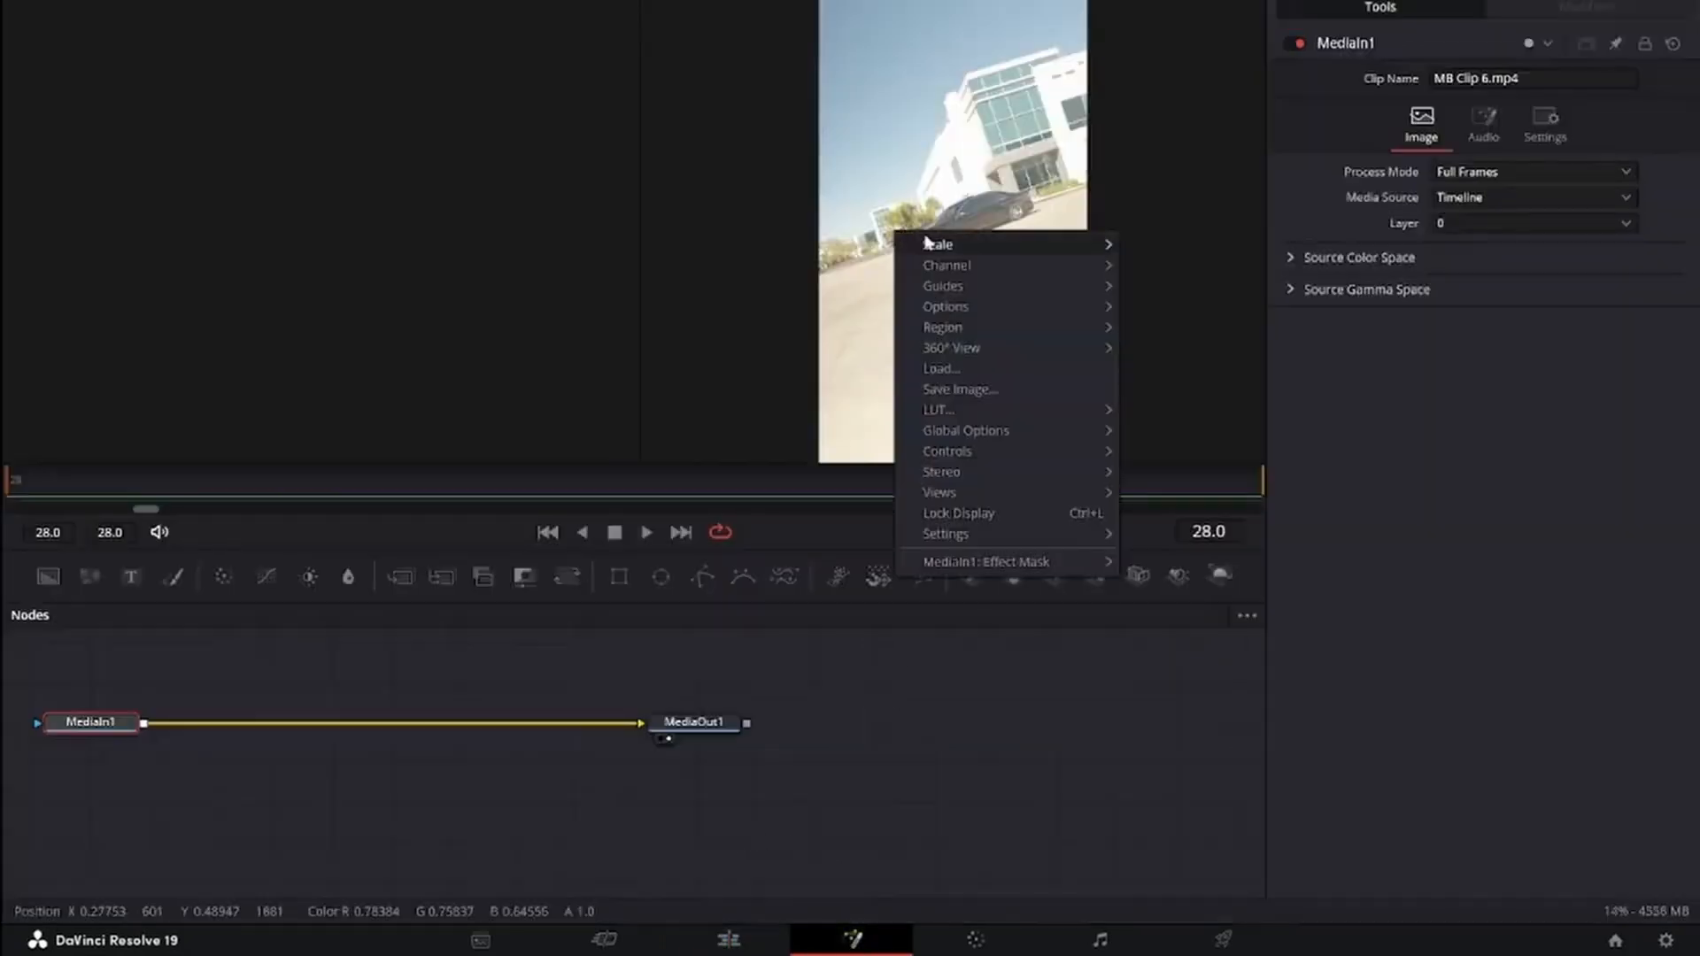
click(961, 388)
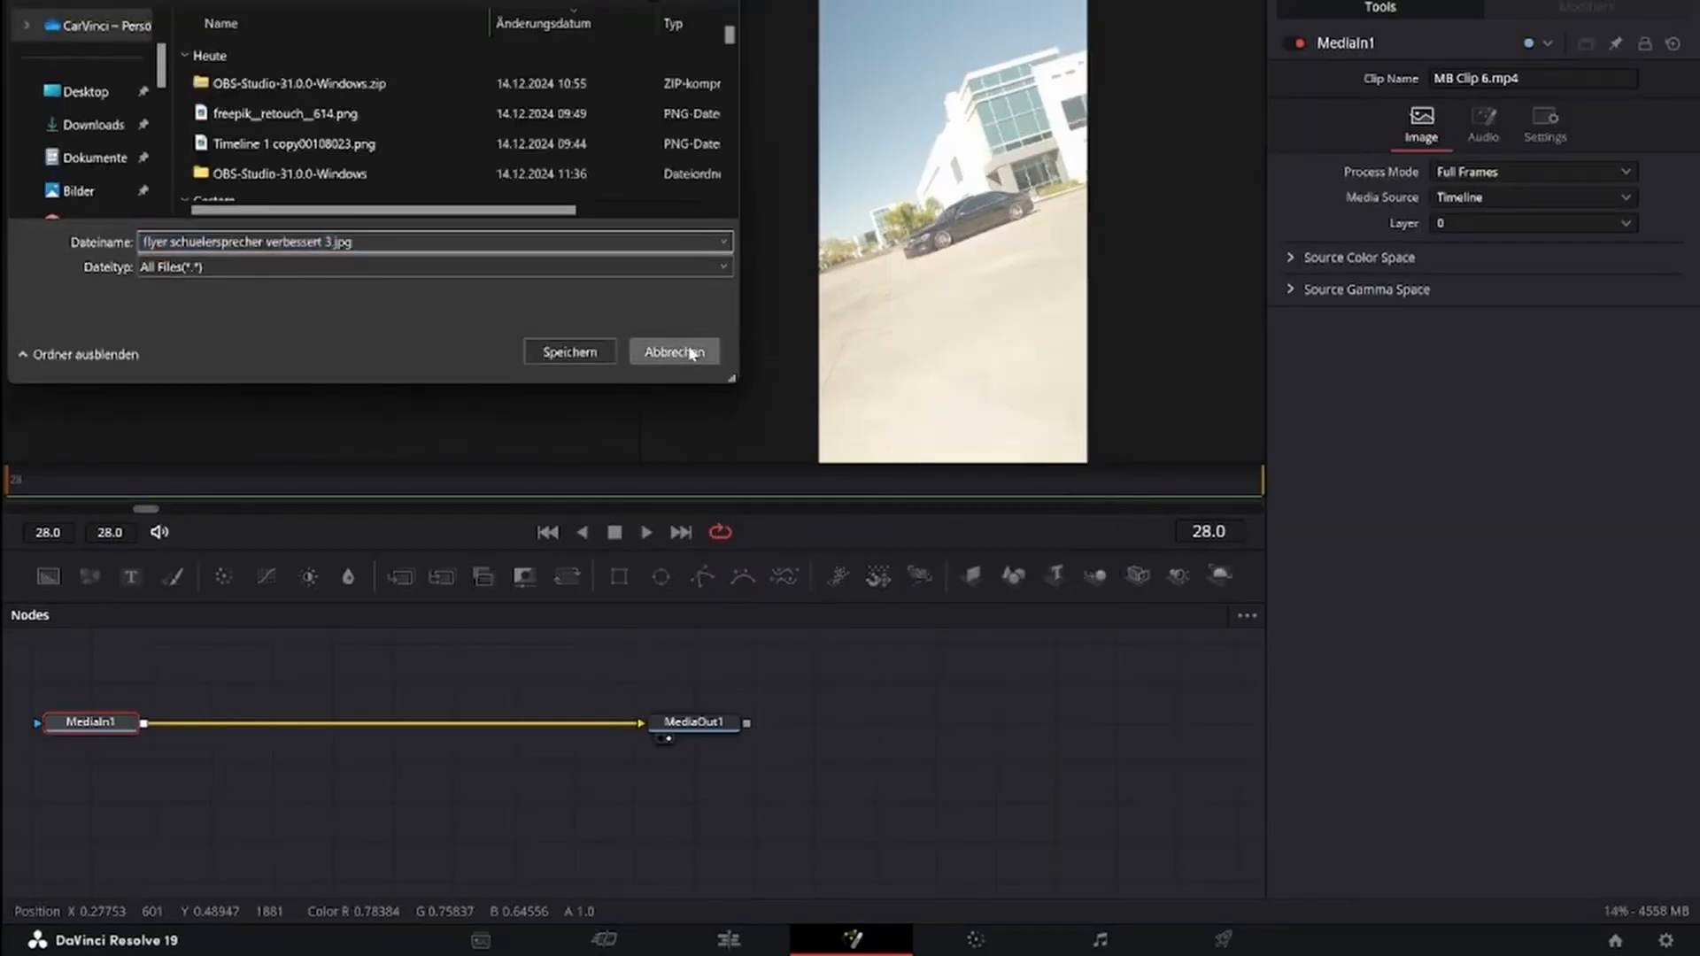
click(693, 353)
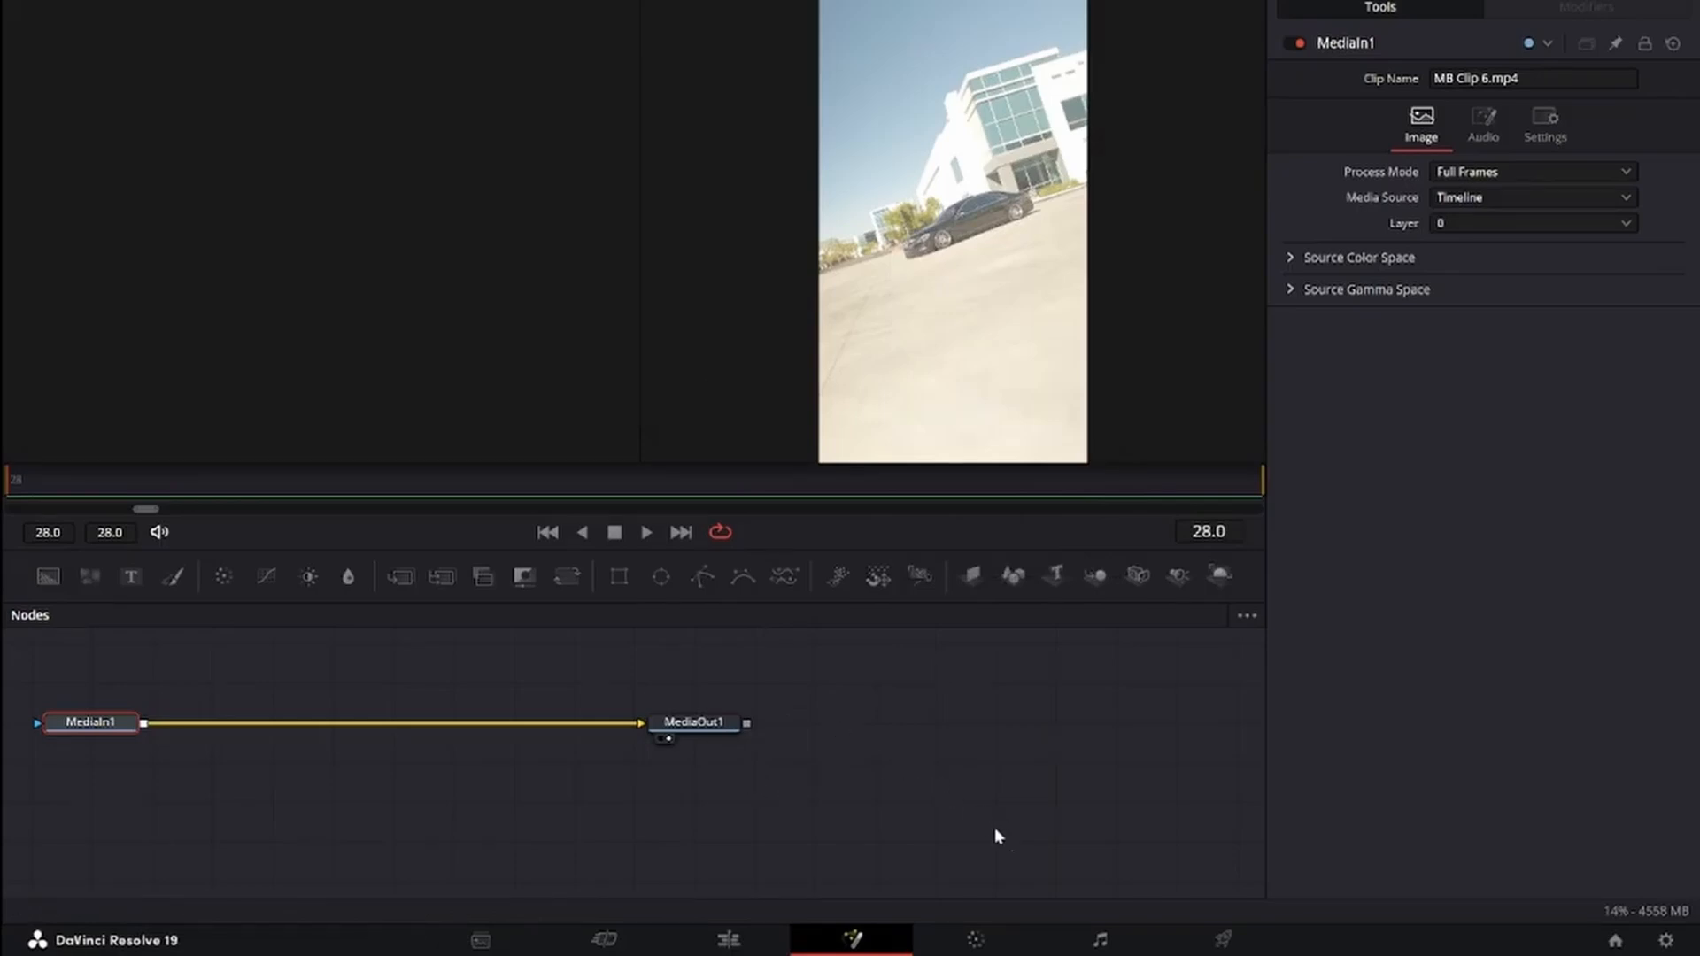
On the Deliver page, limit the render range to the single frame at 01:00:00:04
click(1223, 938)
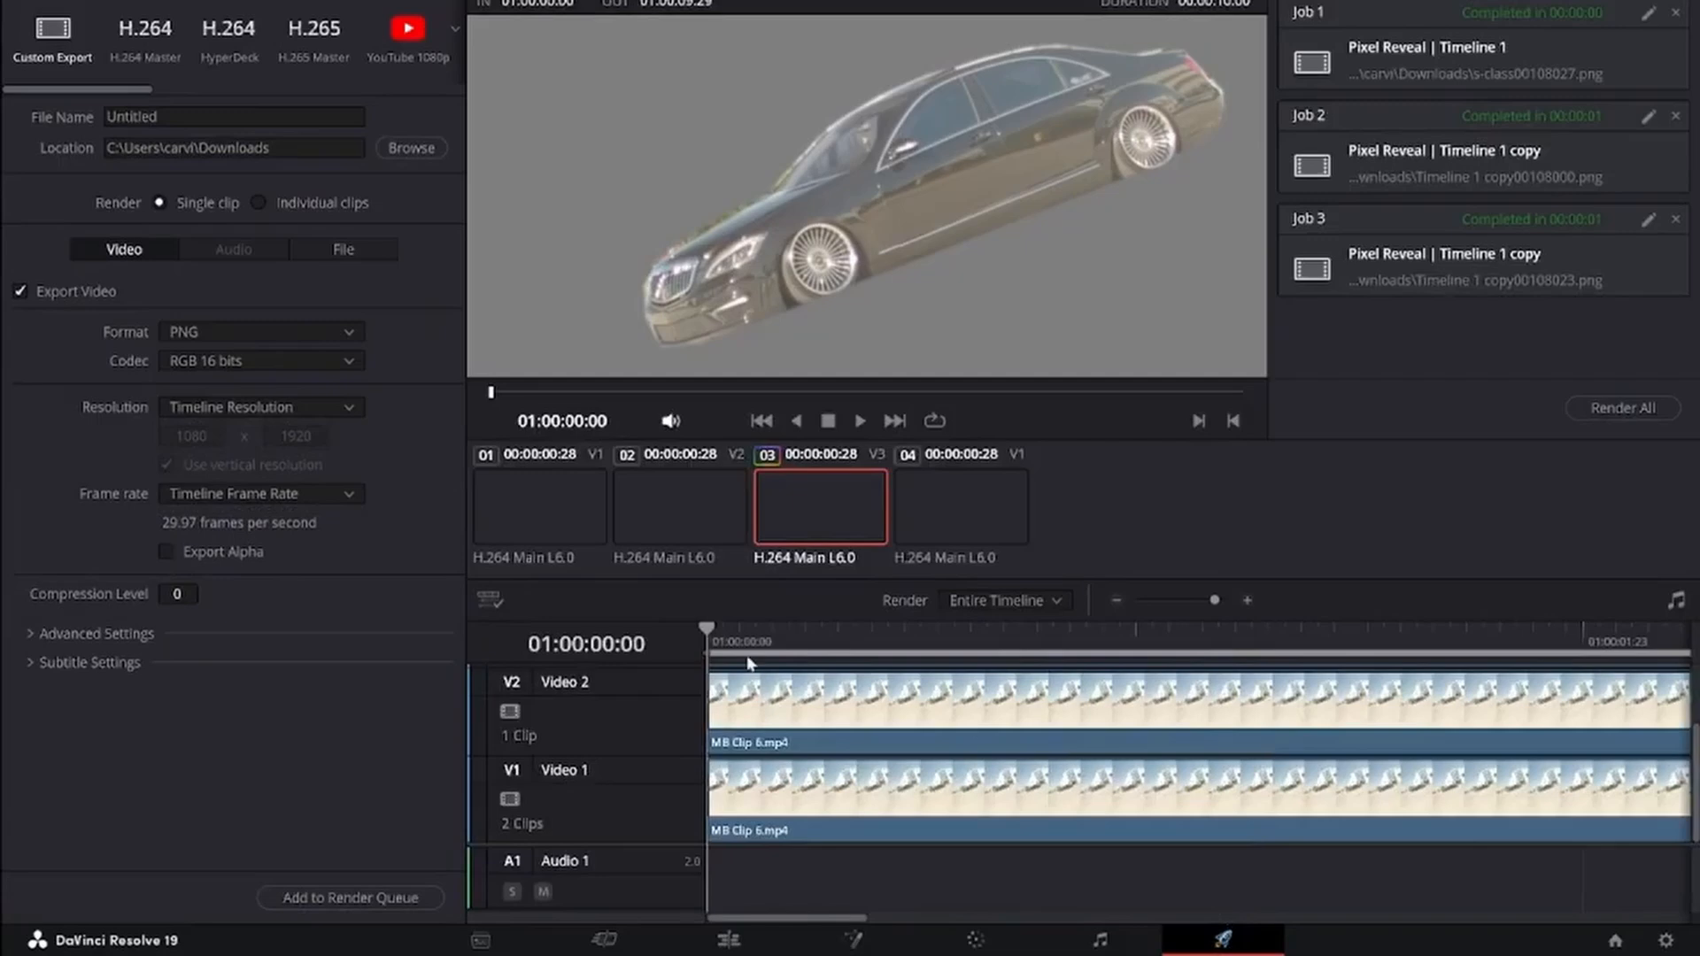
drag(716, 630, 773, 631)
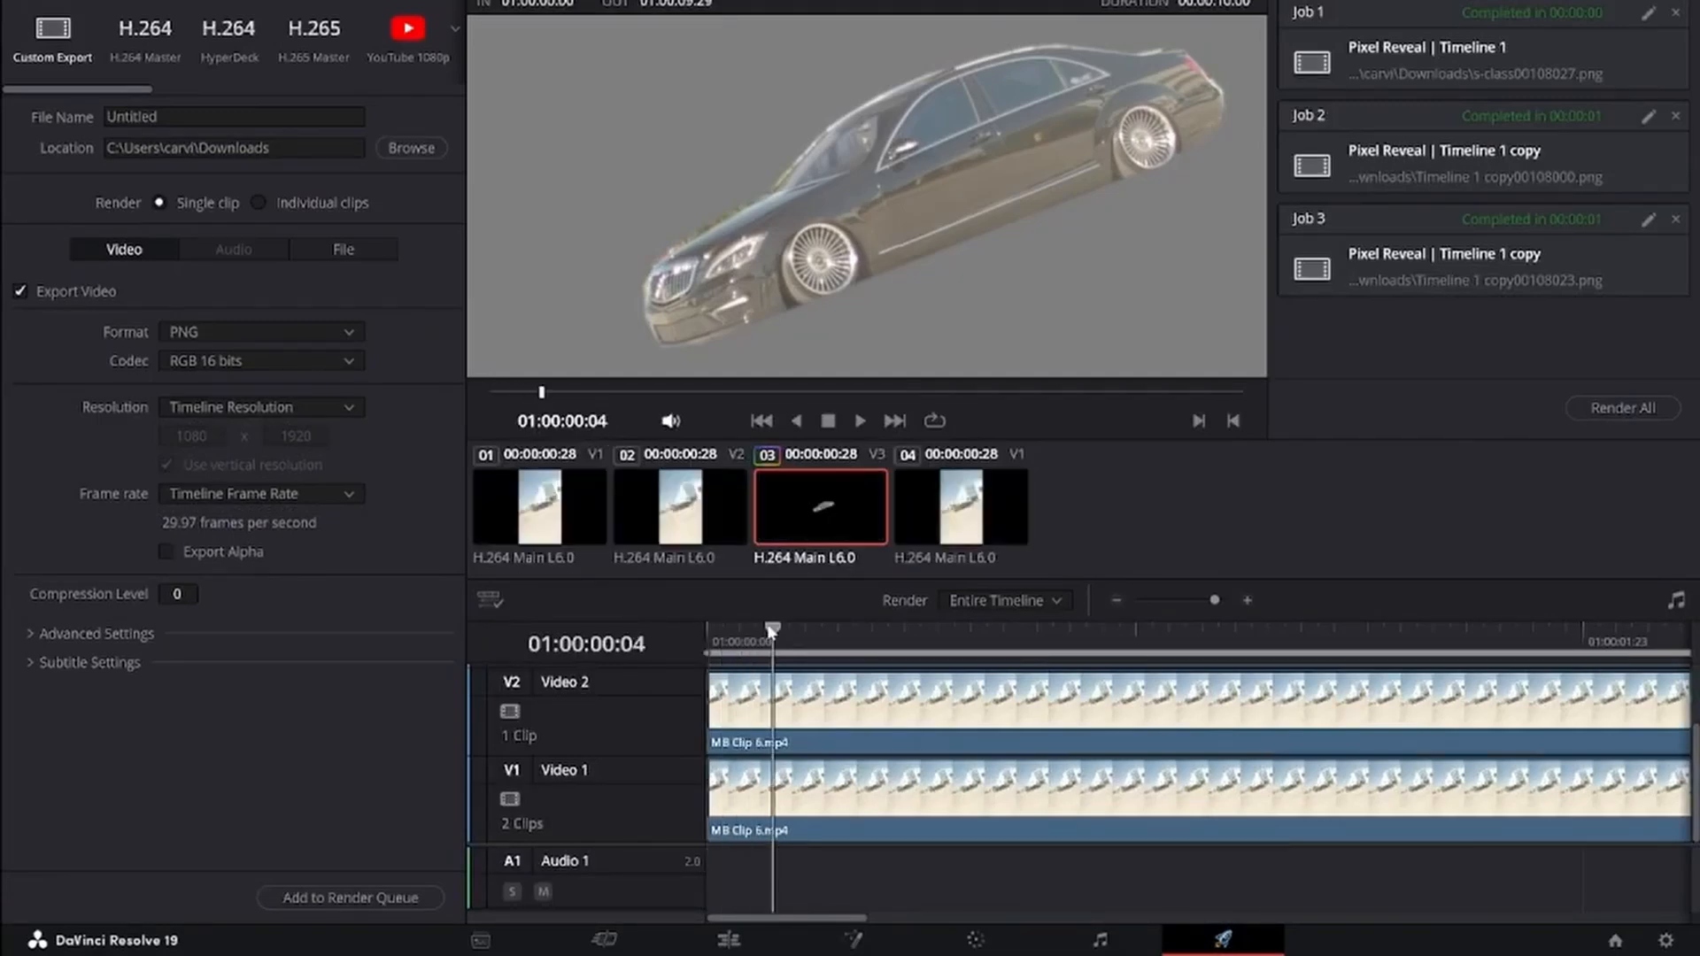
key(i)
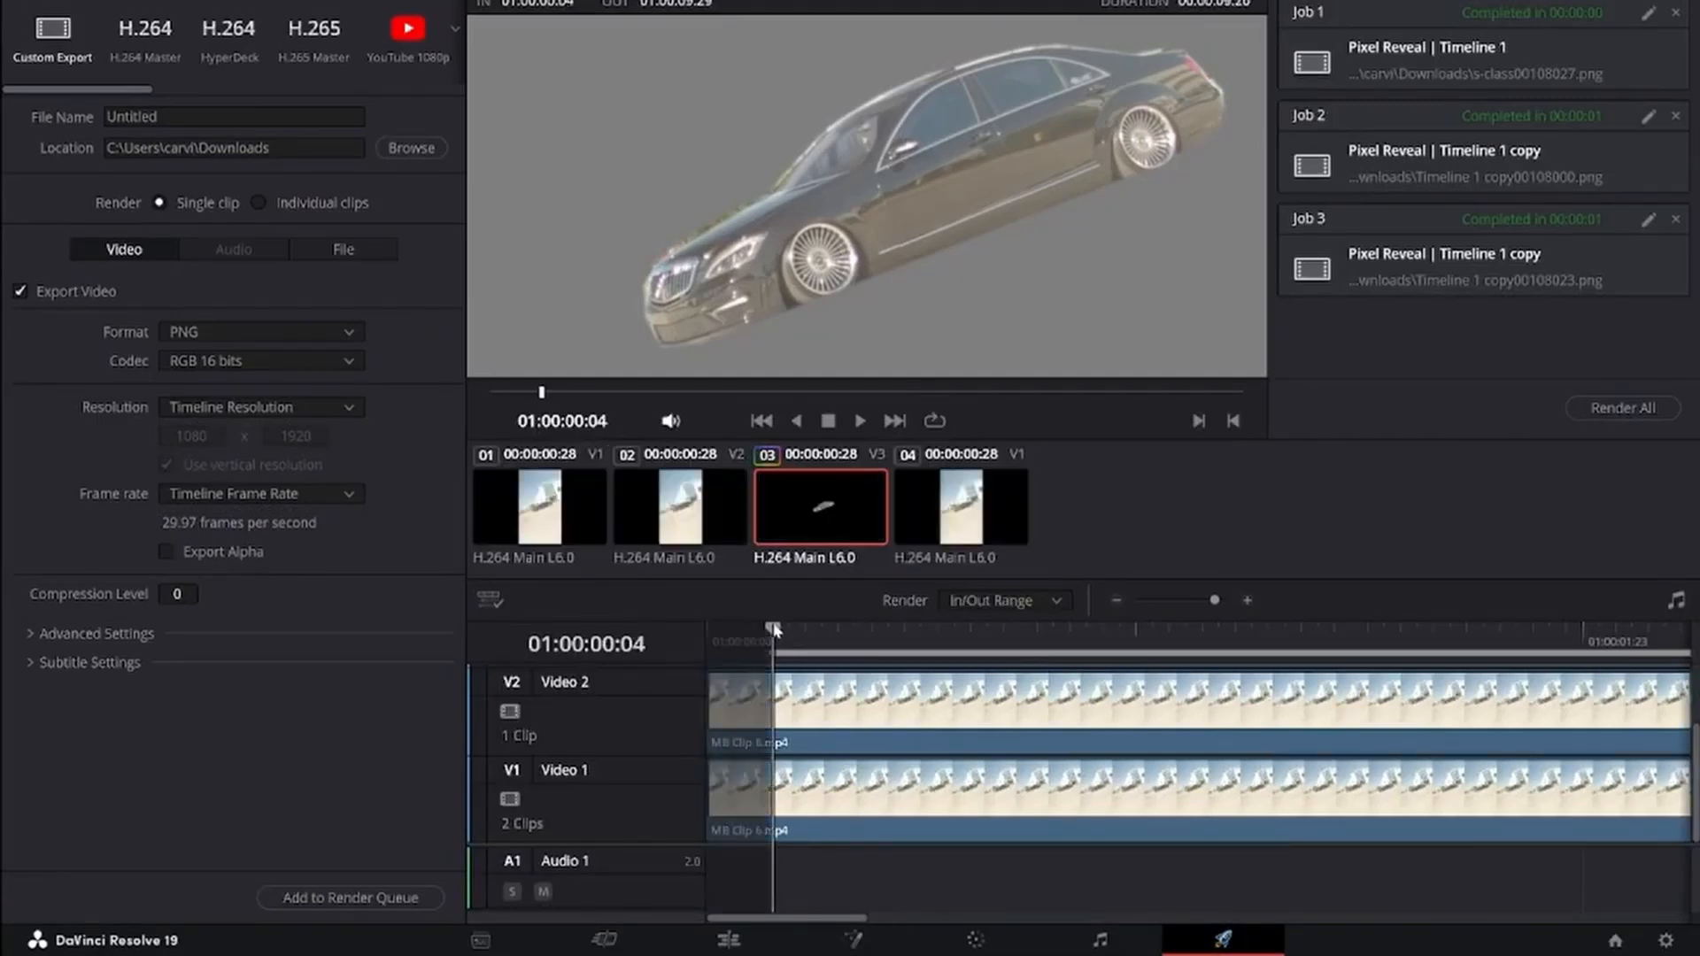
key(o)
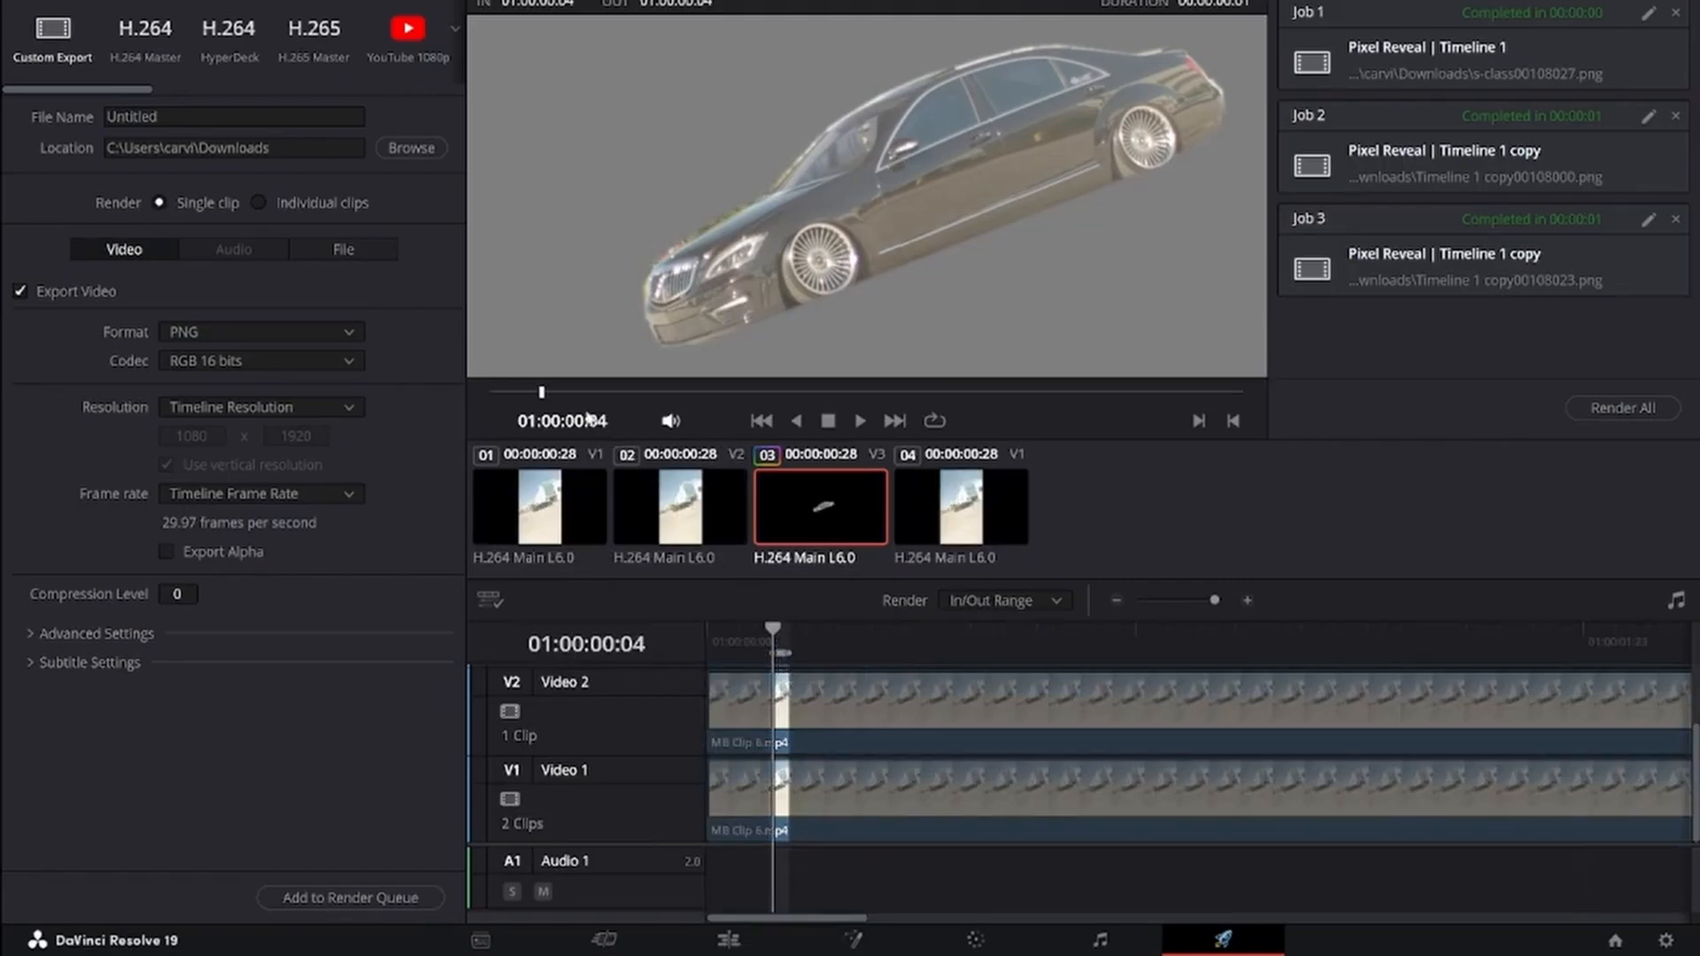
Queue the single frame as a PNG with the RGB 16 bits codec and render it
click(263, 330)
click(262, 336)
click(261, 363)
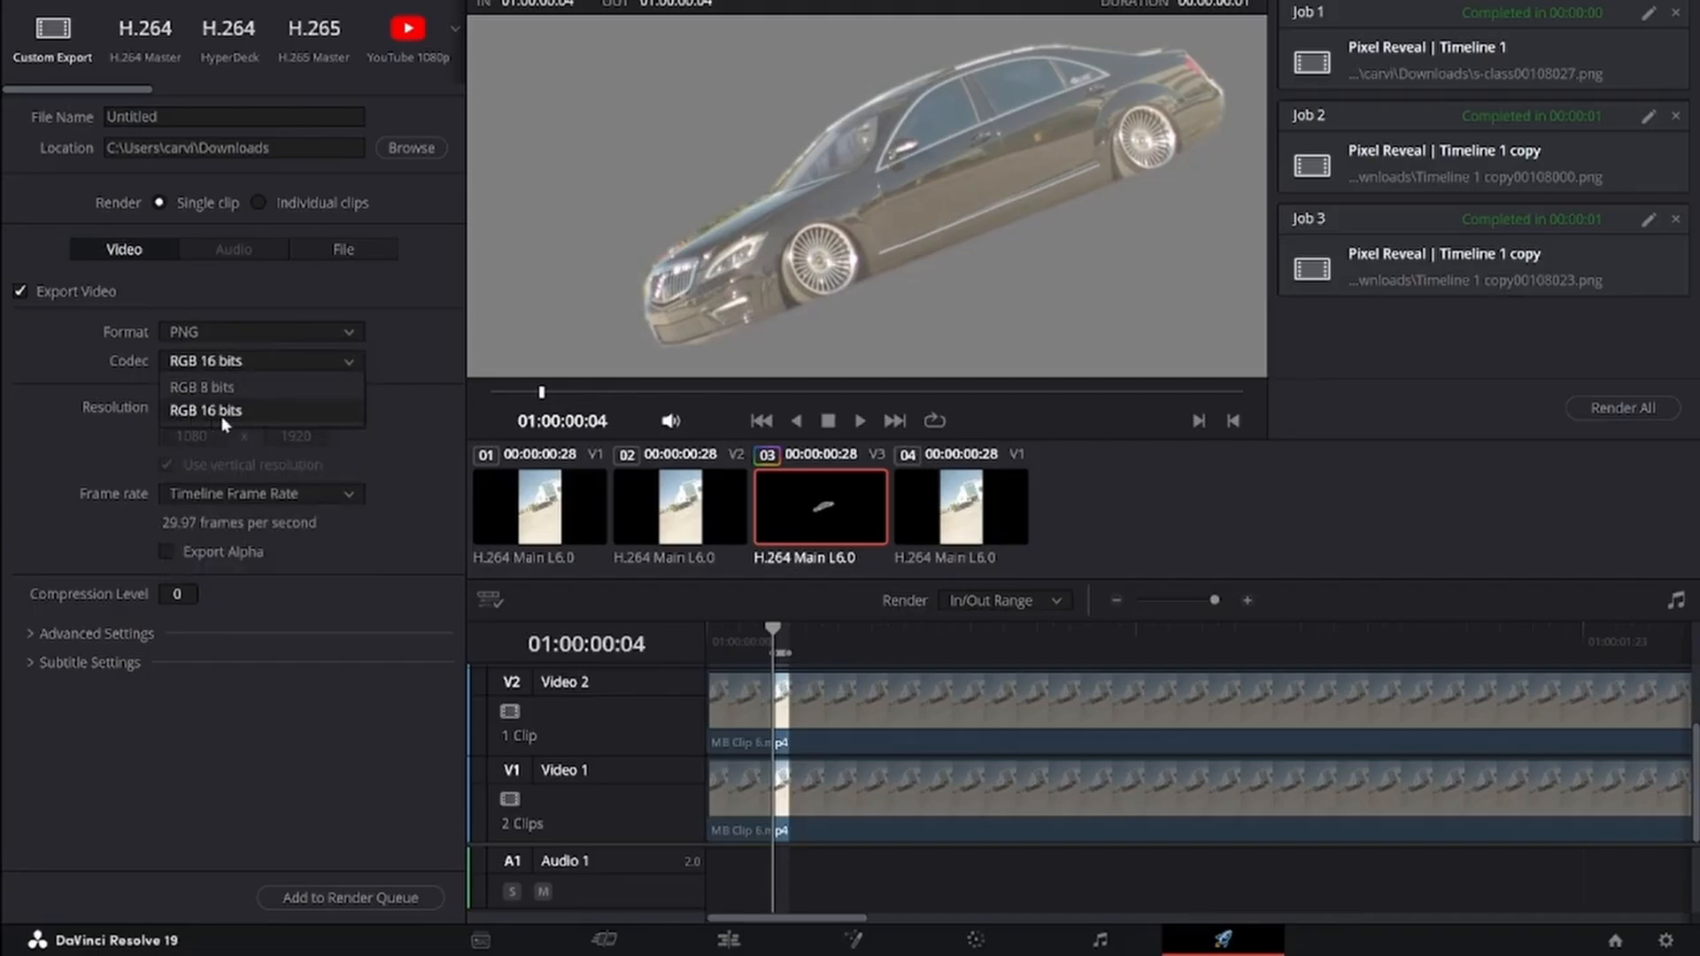
click(255, 417)
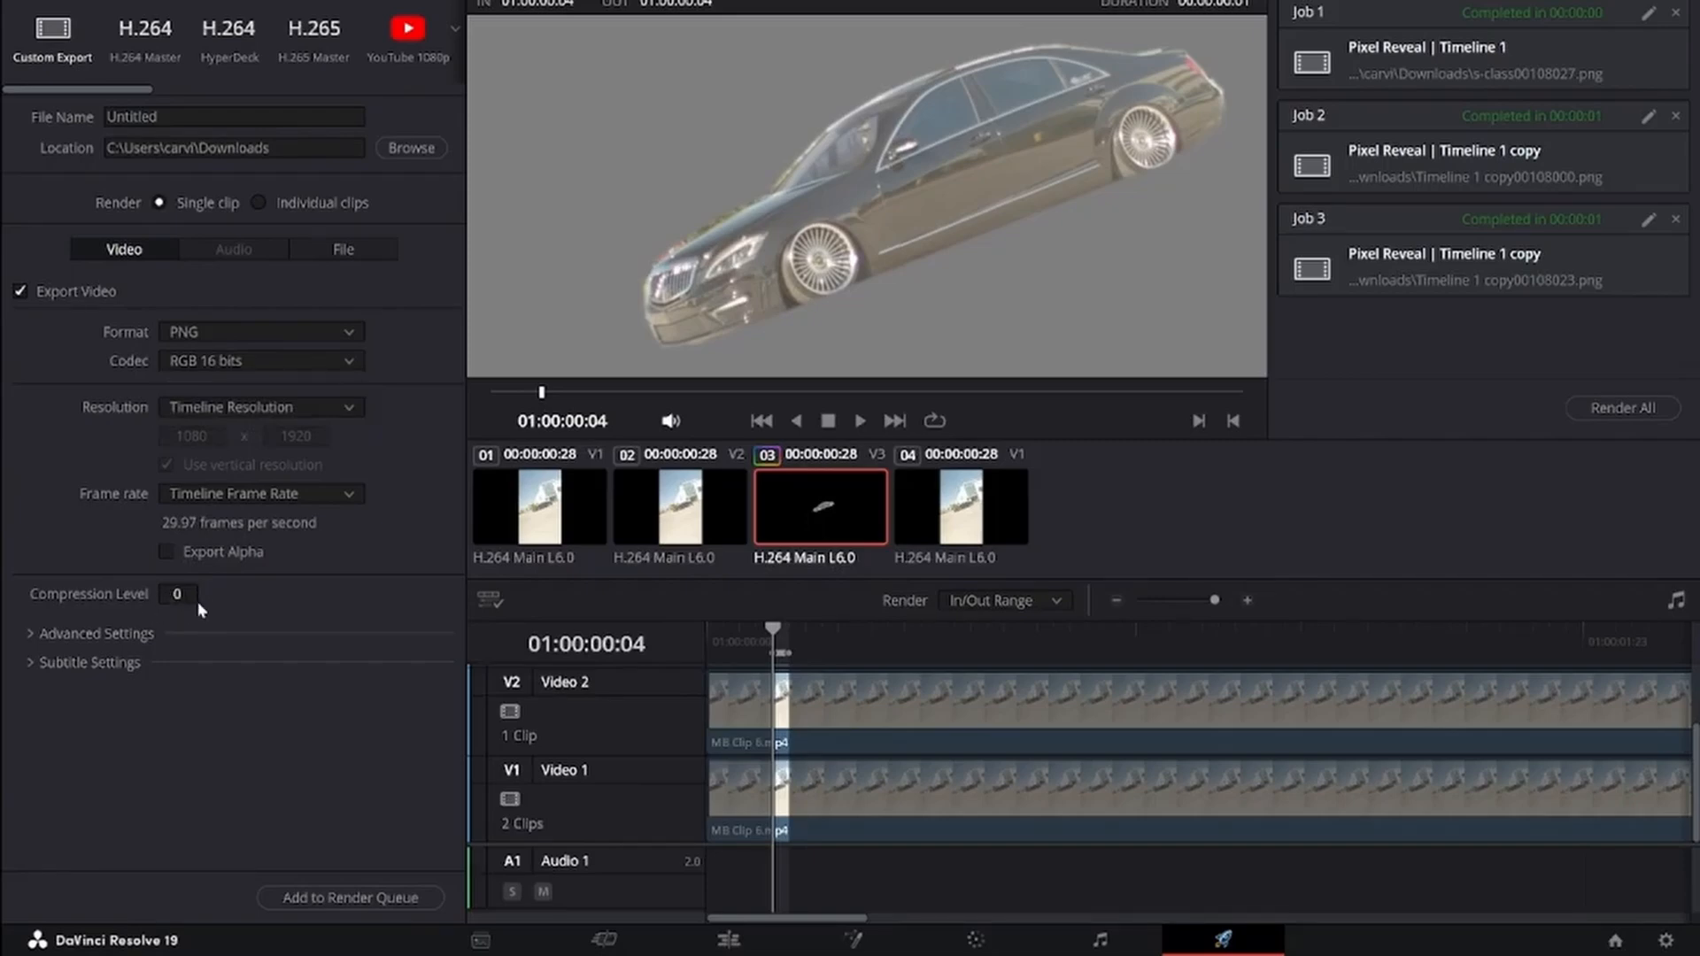
click(366, 896)
click(1604, 409)
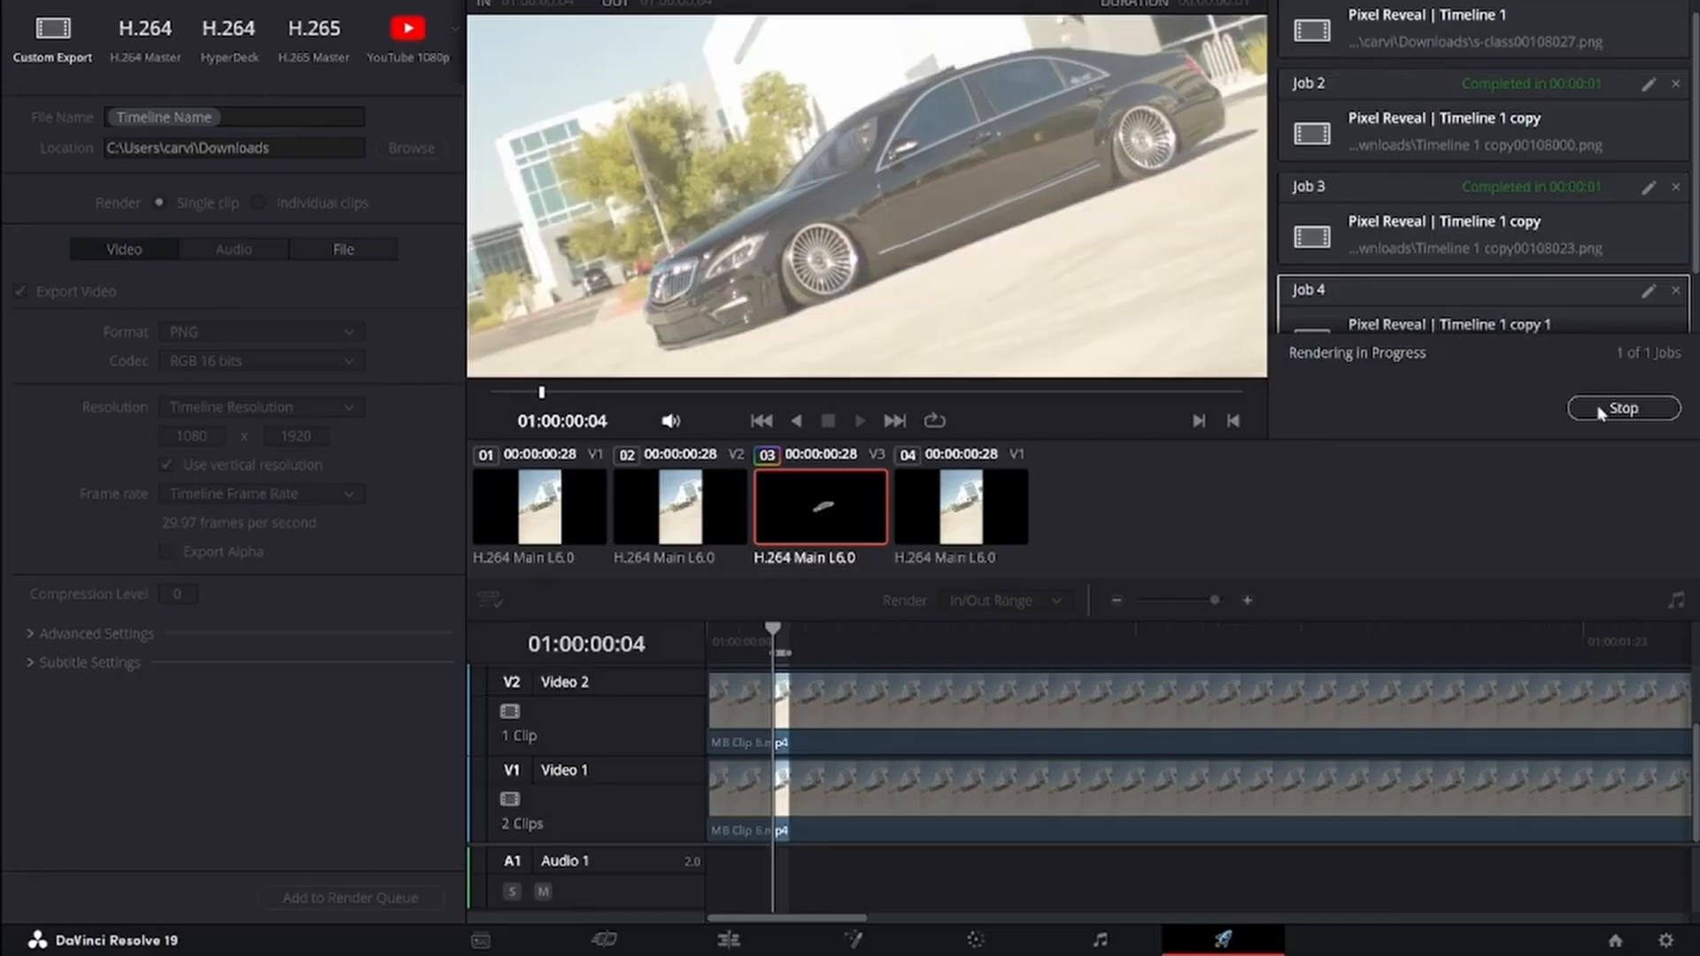
Show the rendered Job 4 image in its file location, and put the folder window away
right_click(1473, 313)
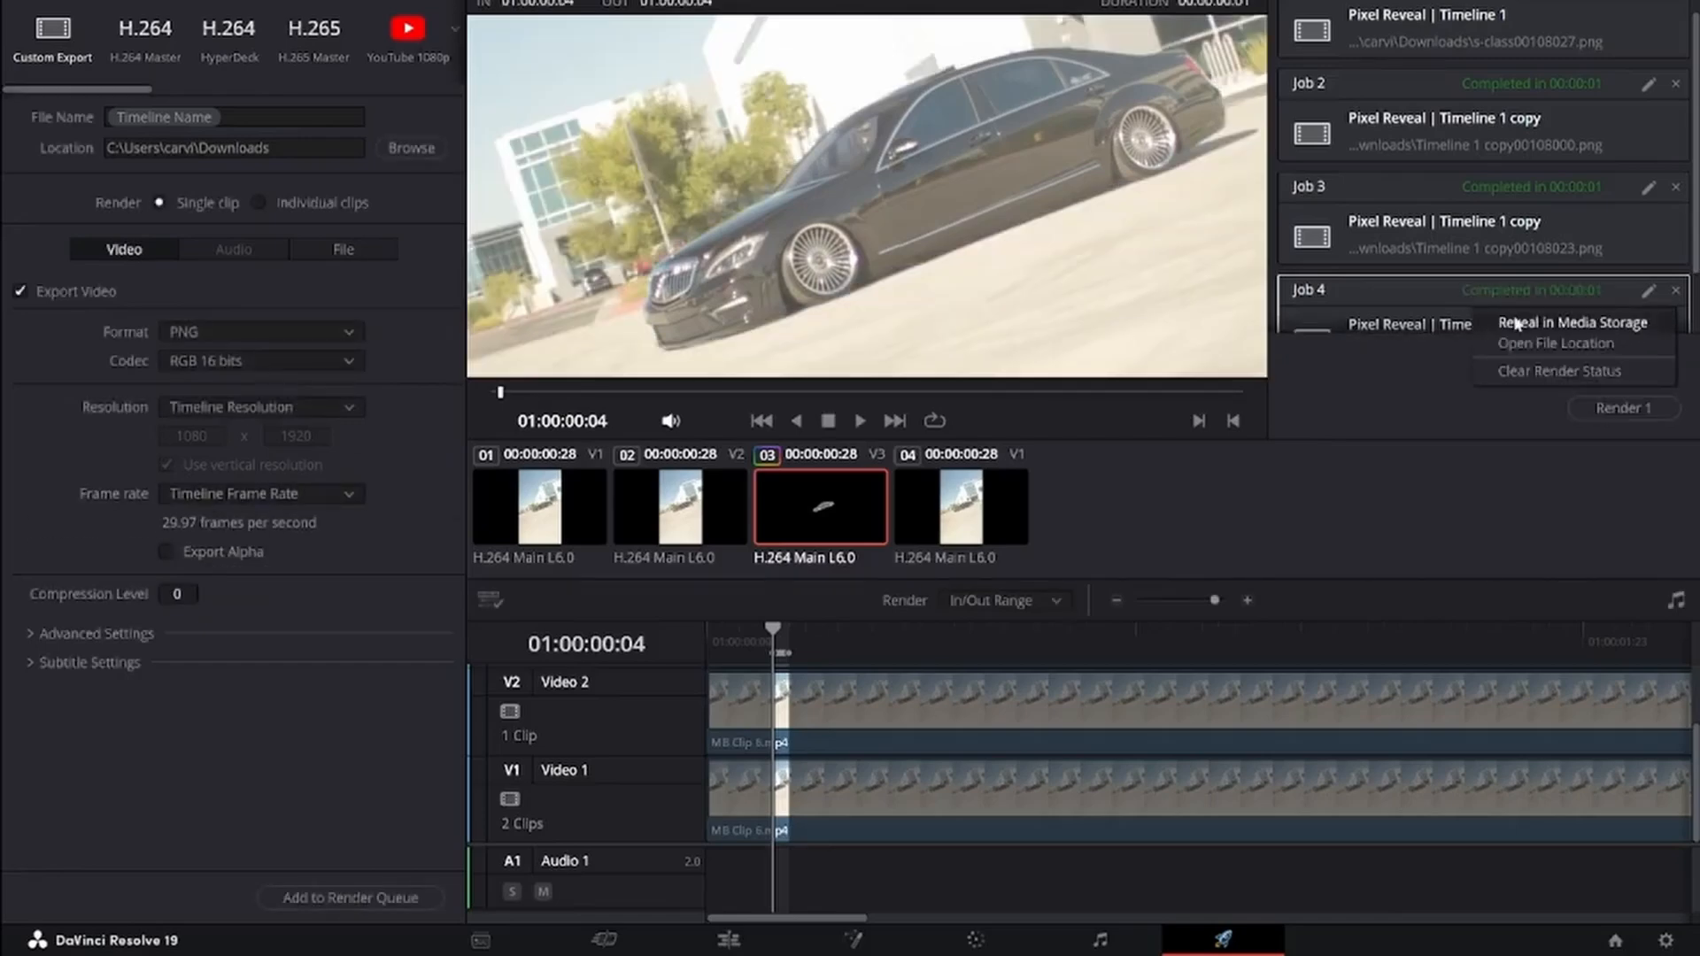
click(1525, 344)
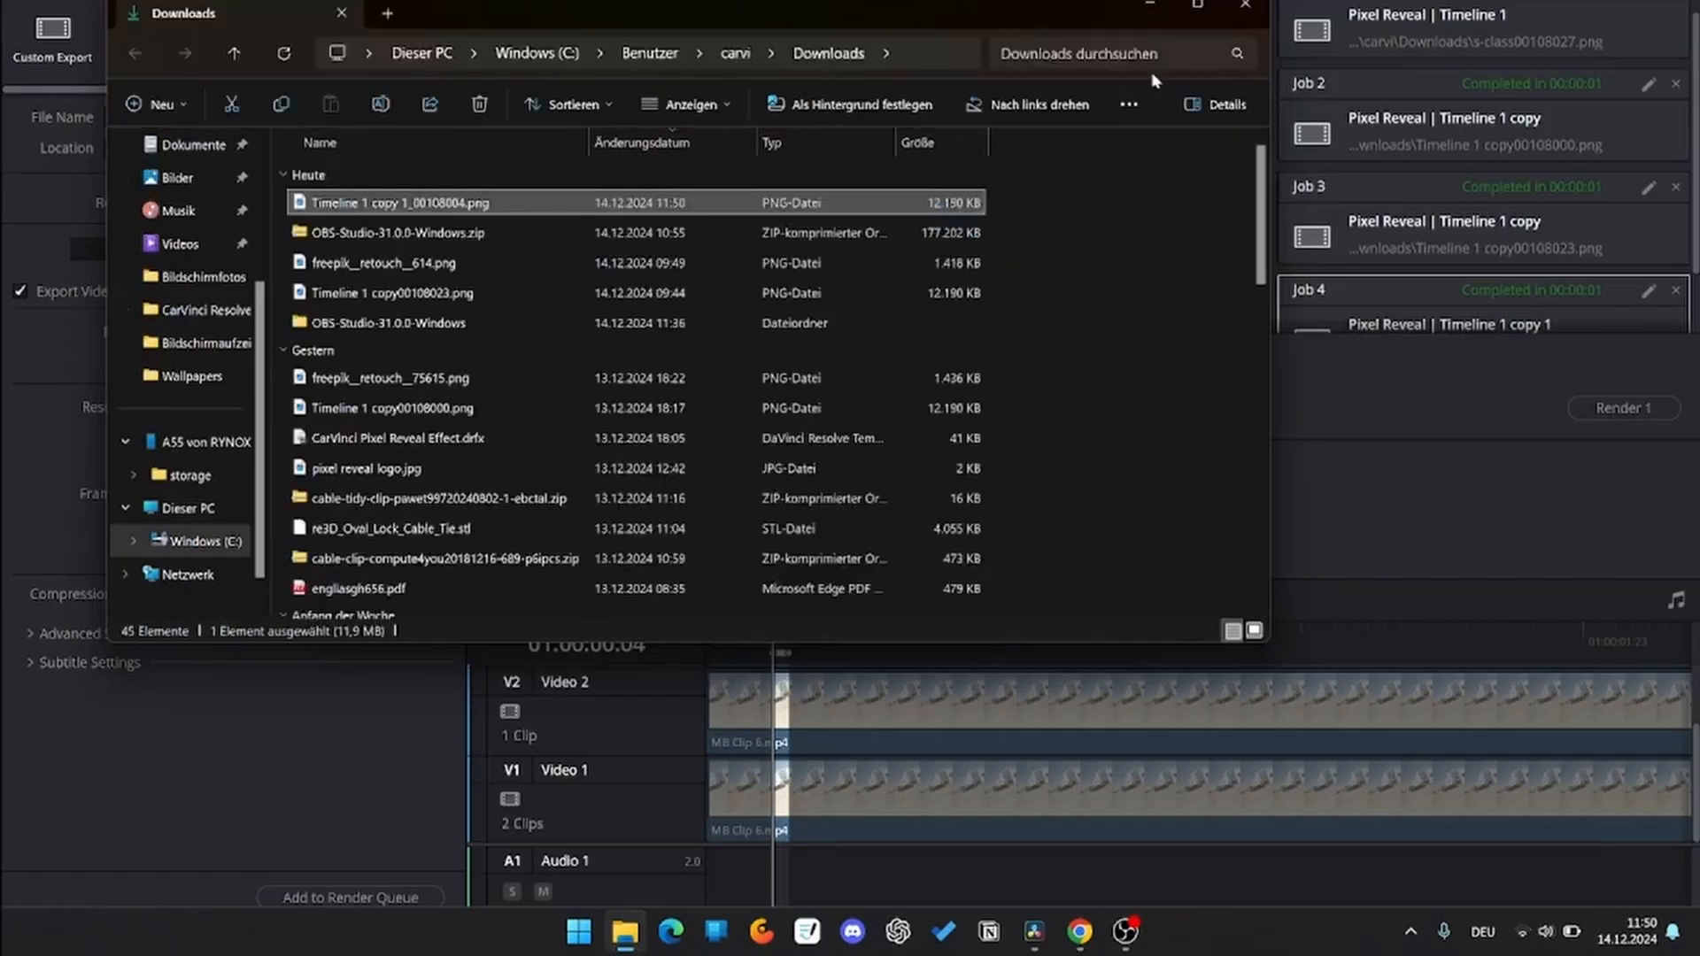
click(1151, 12)
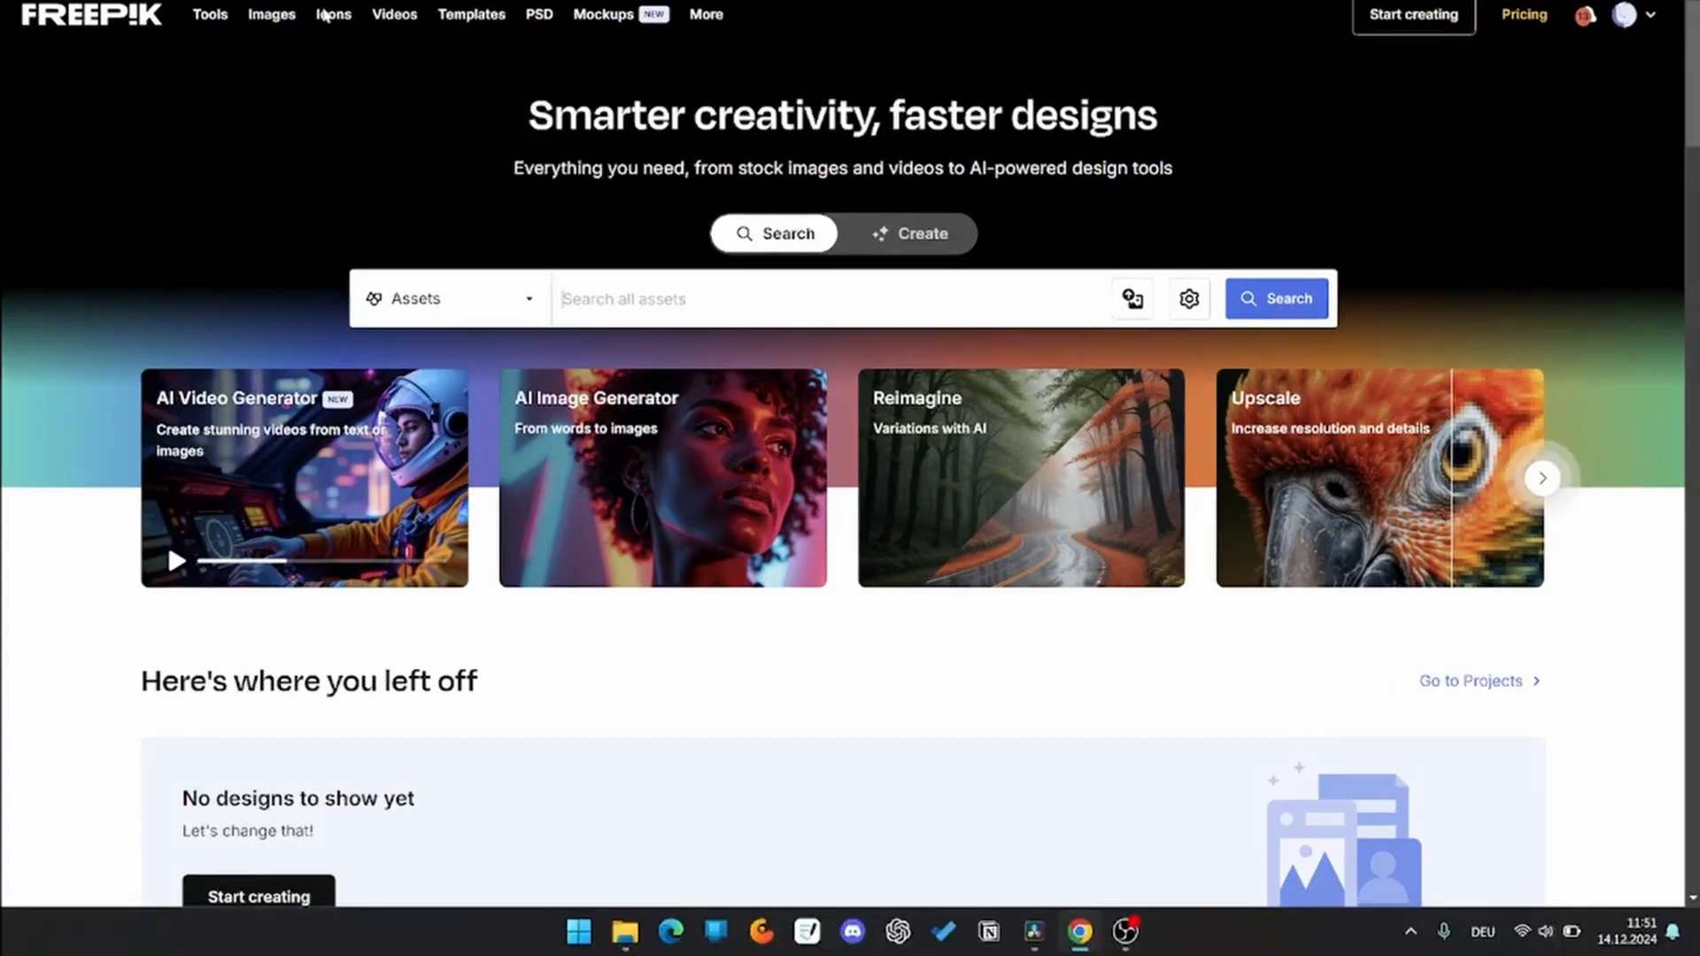
Open Freepik's Retouch image editor in the browser and upload the rendered Timeline 1 copy 1_00108004.png from the Downloads folder
mouse_move(209, 14)
mouse_move(230, 120)
click(457, 341)
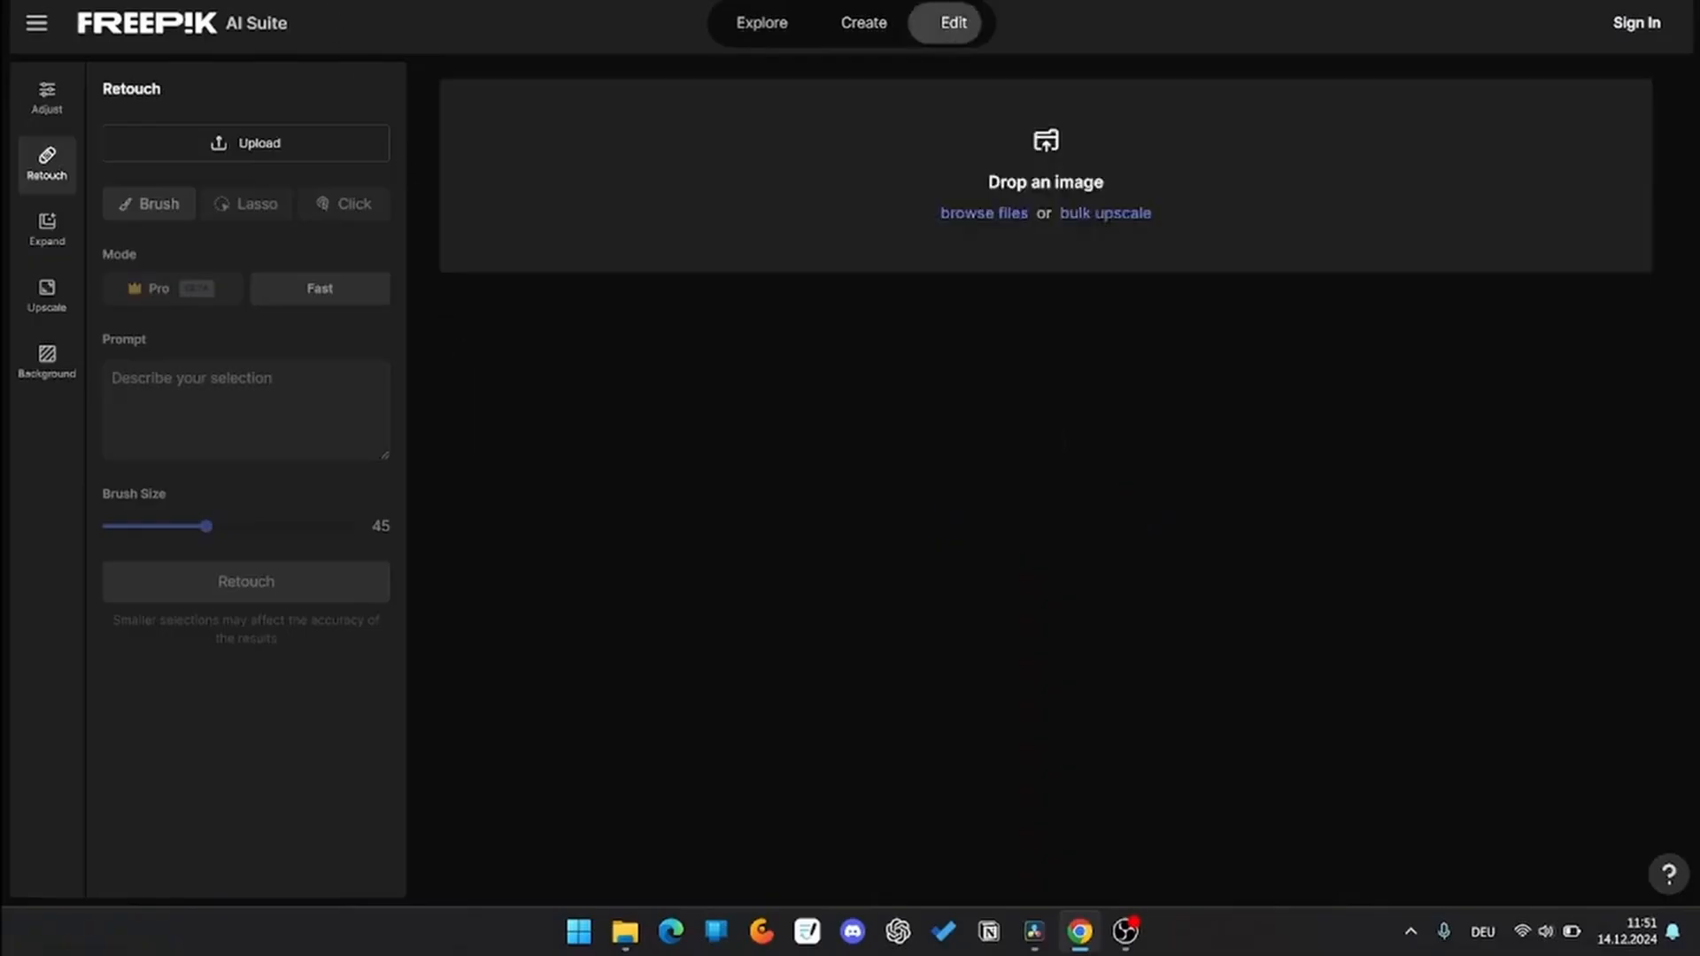
key(alt+Tab)
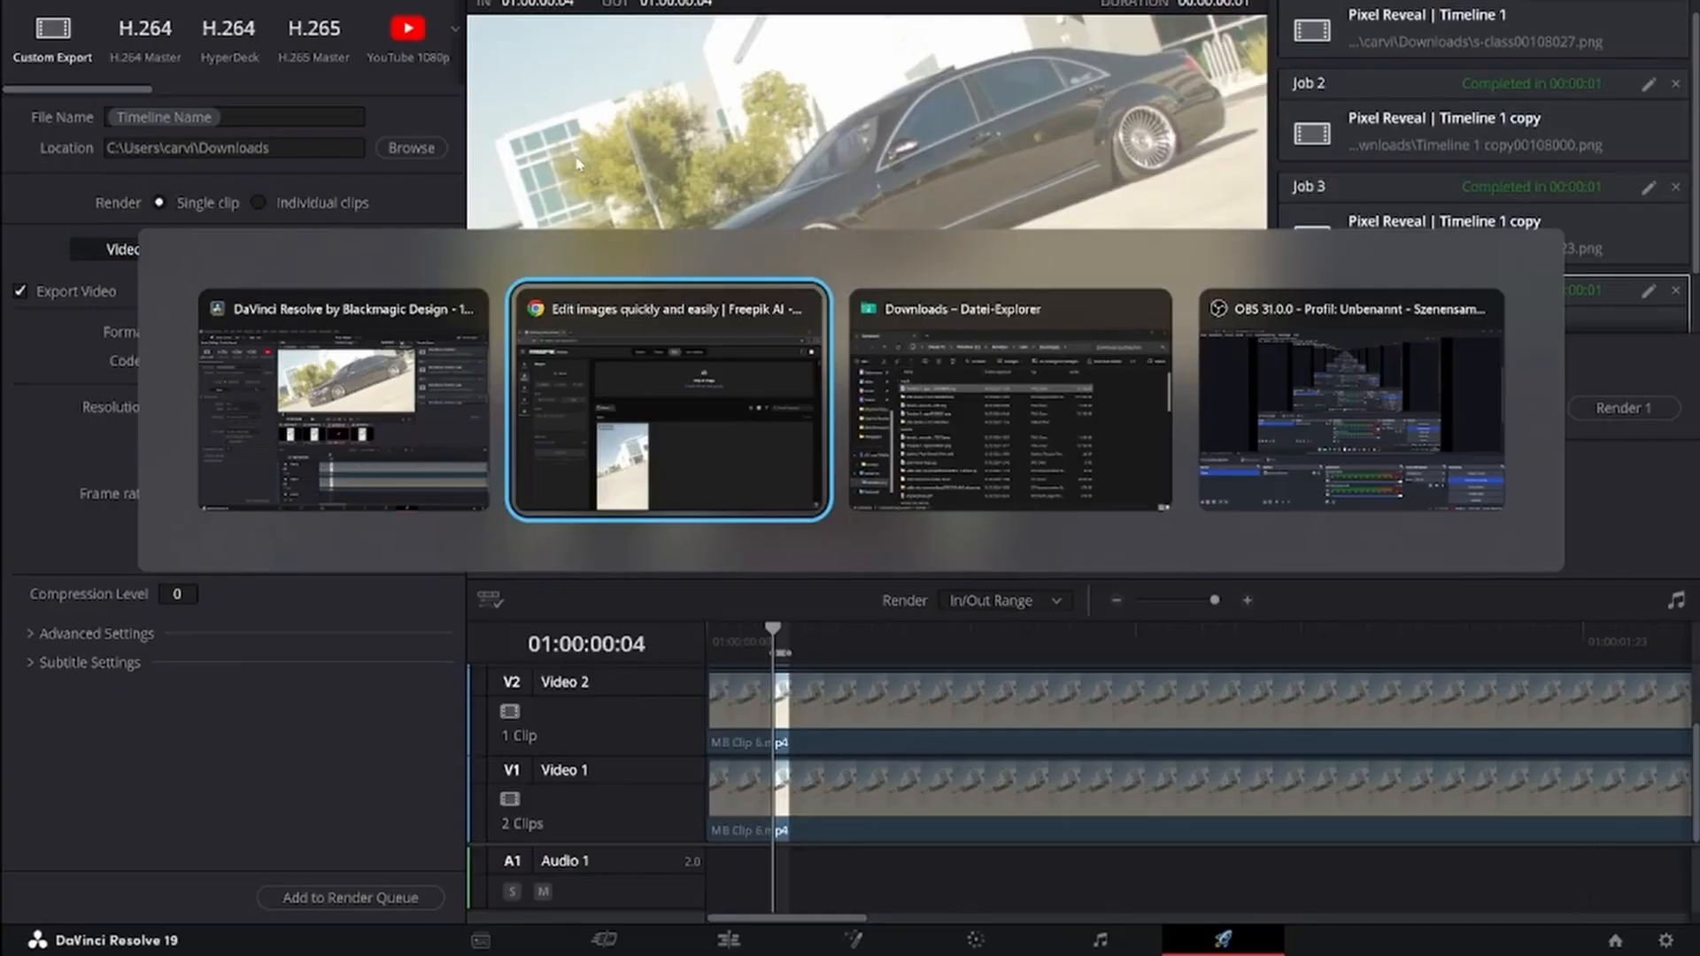
key(alt+Tab)
key(alt+Tab)
key(Escape)
key(alt+Tab)
drag(656, 204, 1362, 191)
Mask the whole black car with the Retouch brush at size 86 and generate the retouch
scroll(823, 442, down, 3)
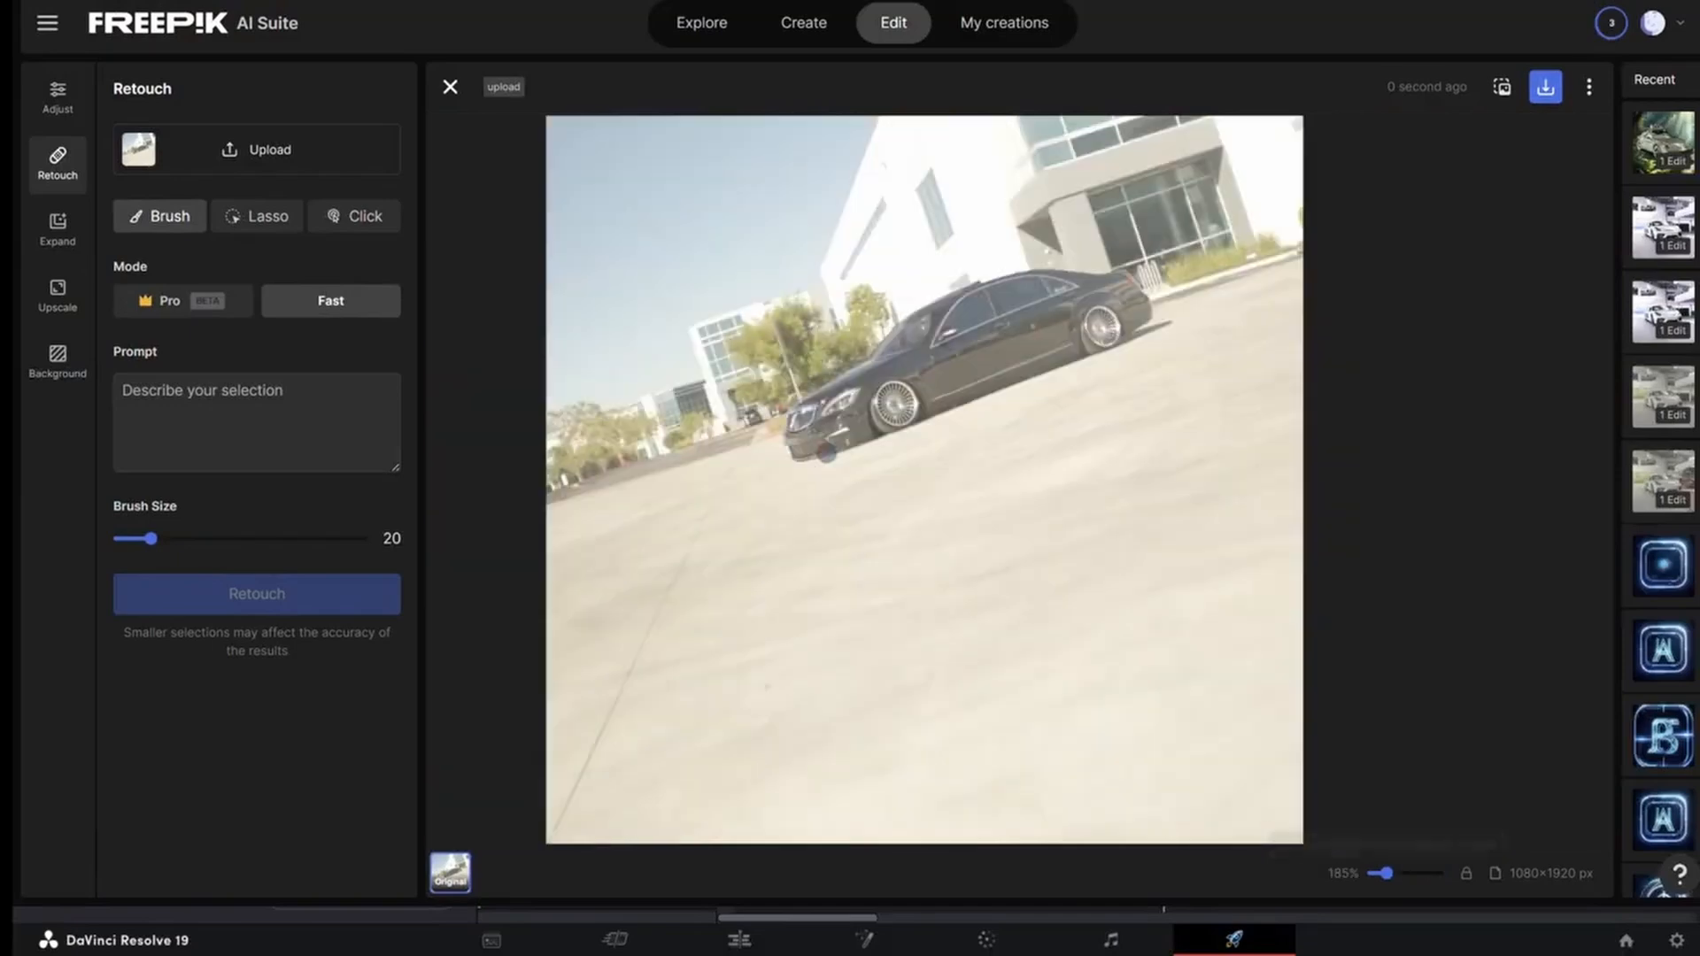
scroll(808, 436, up, 3)
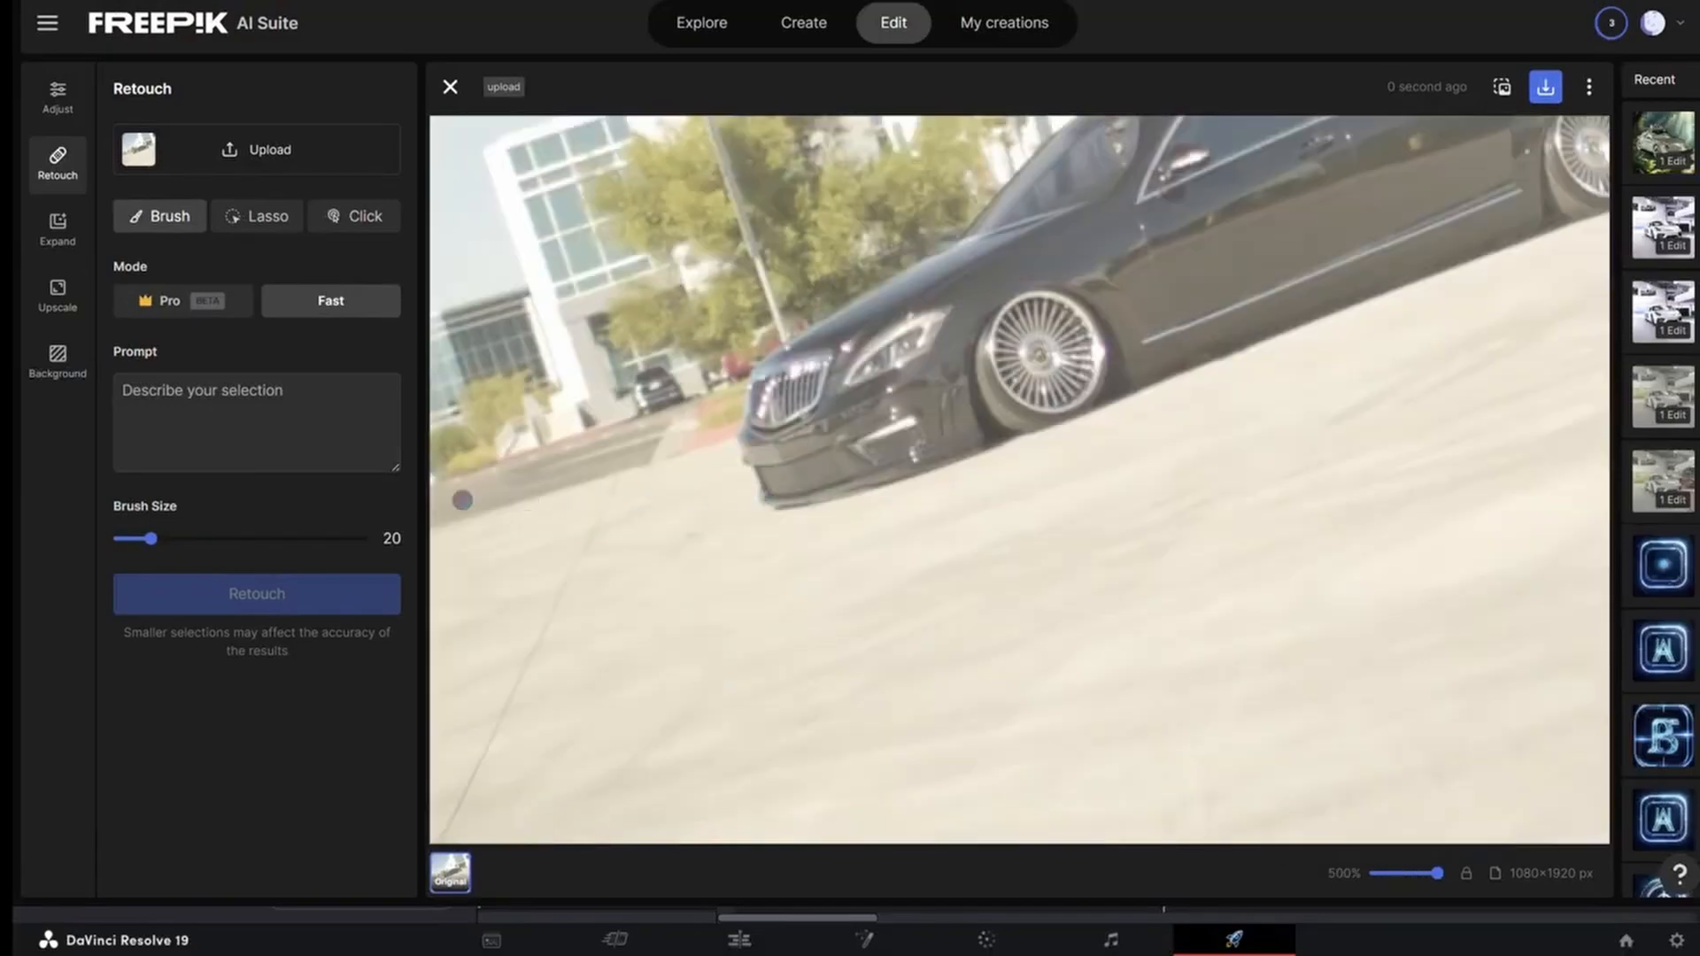
drag(152, 538, 227, 538)
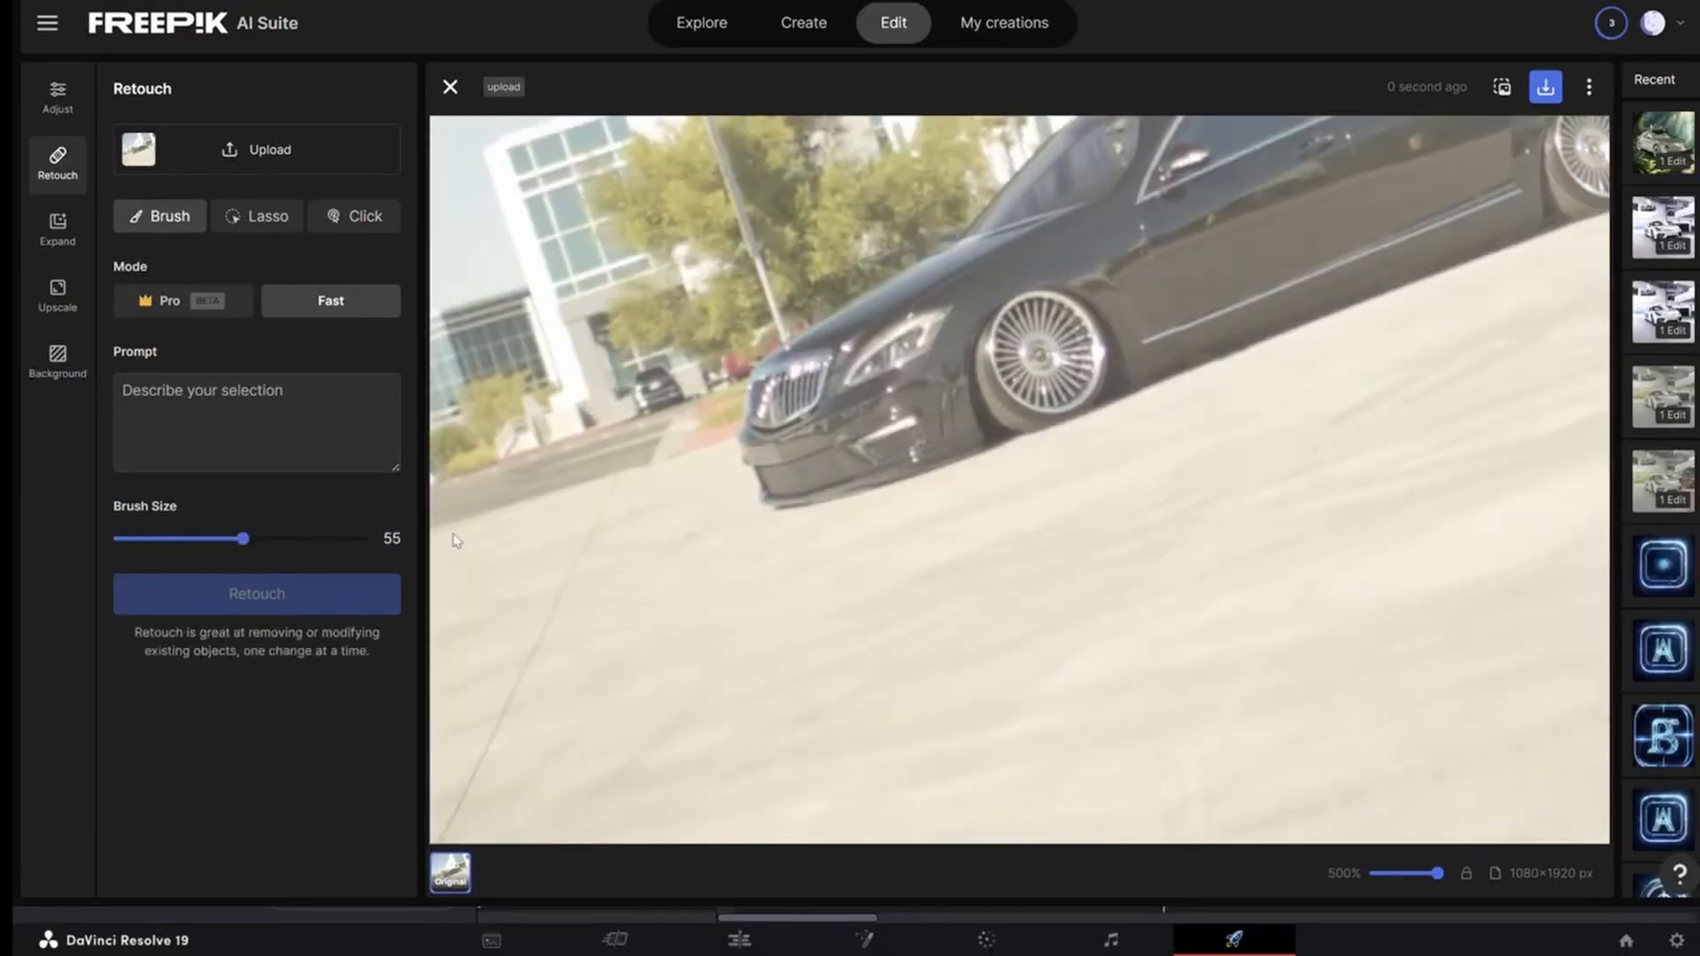
scroll(538, 437, down, 3)
mouse_move(811, 556)
mouse_down()
mouse_move(1294, 375)
mouse_move(1252, 337)
mouse_move(1064, 361)
mouse_move(915, 455)
mouse_move(857, 527)
mouse_move(1164, 387)
mouse_move(1320, 376)
mouse_up()
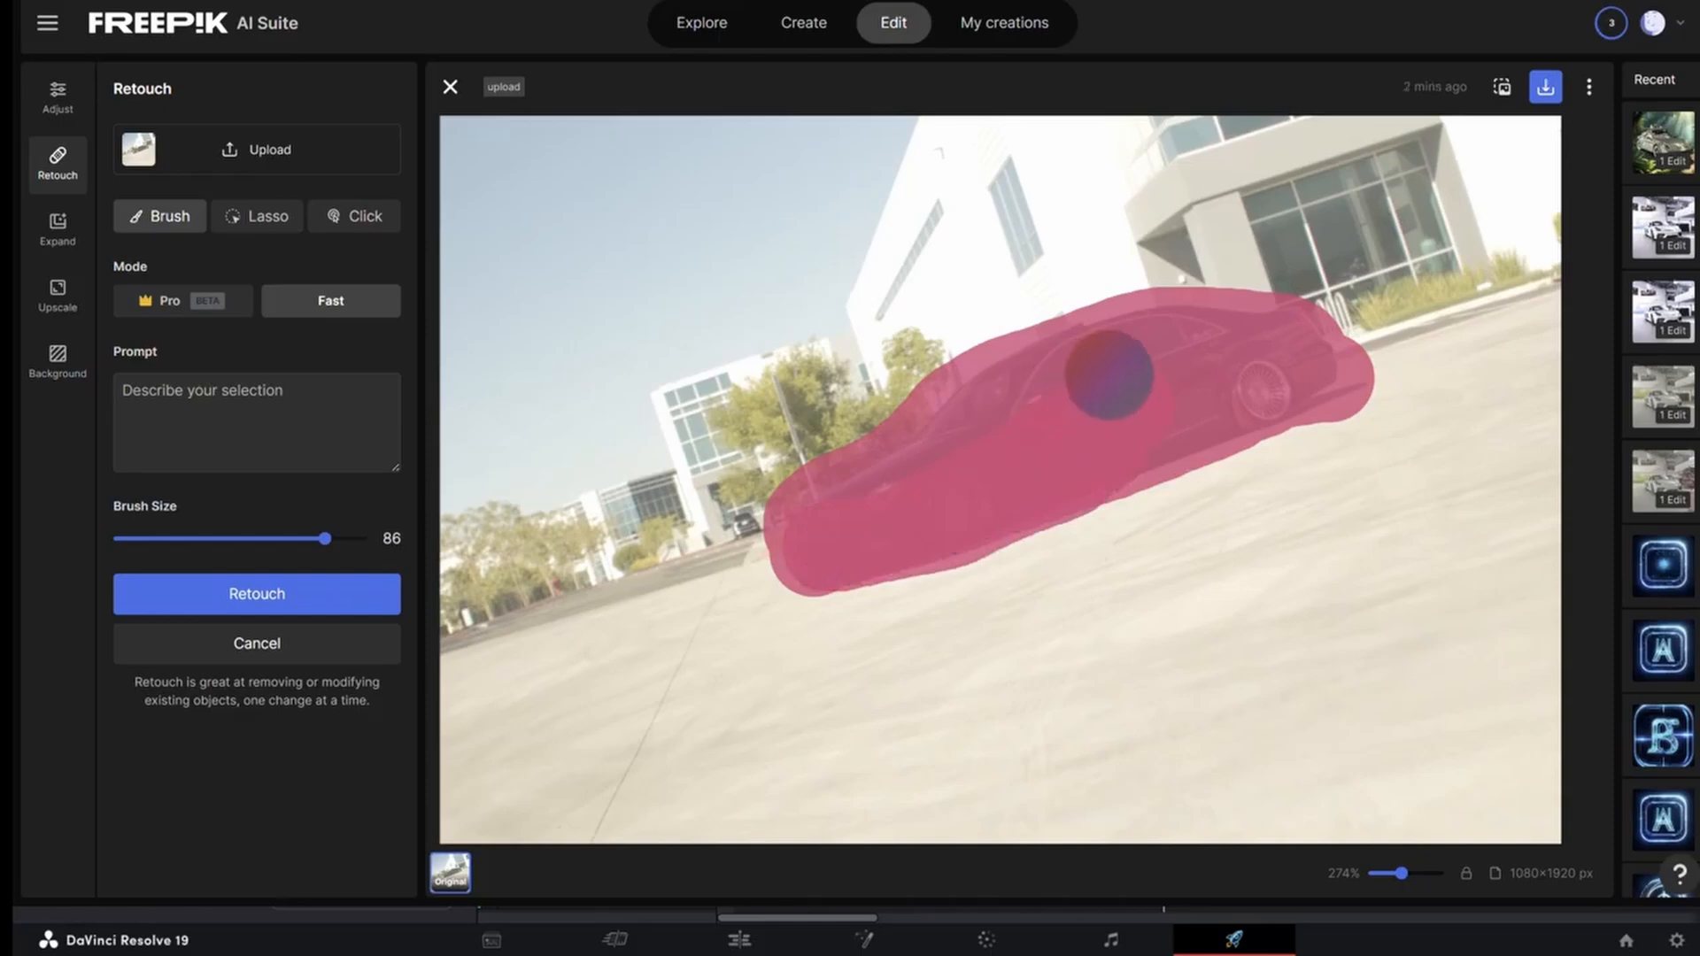
click(238, 604)
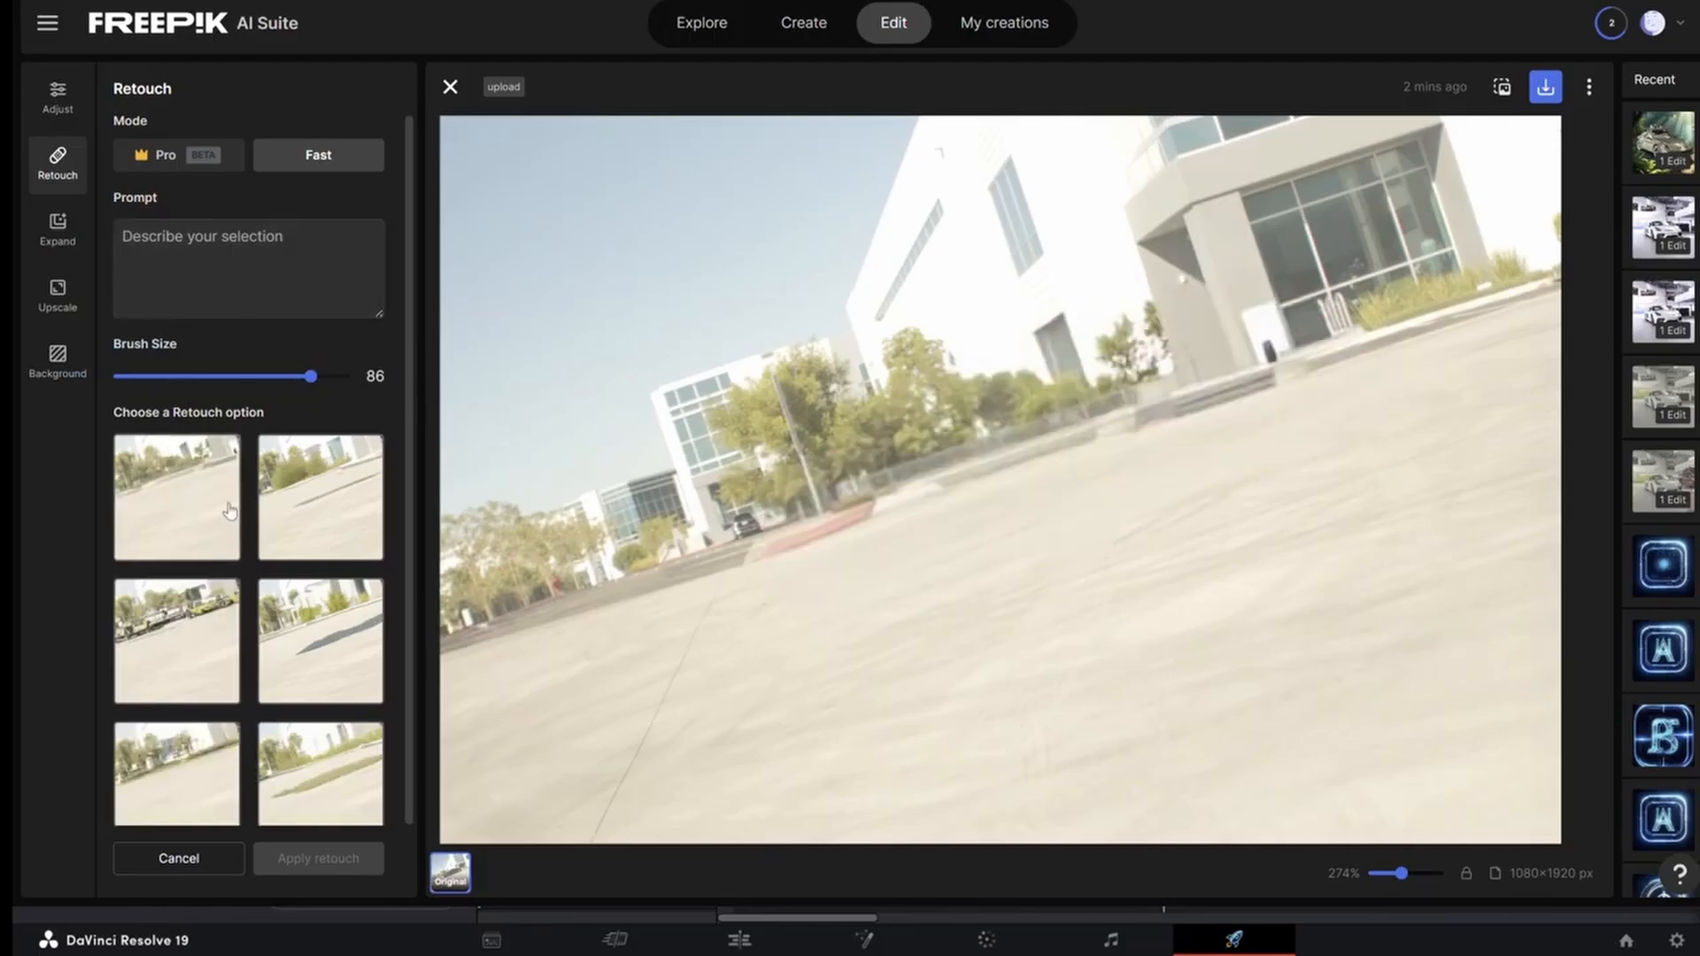
Apply one of the retouch variations without the car and download the resulting image
click(180, 701)
click(321, 857)
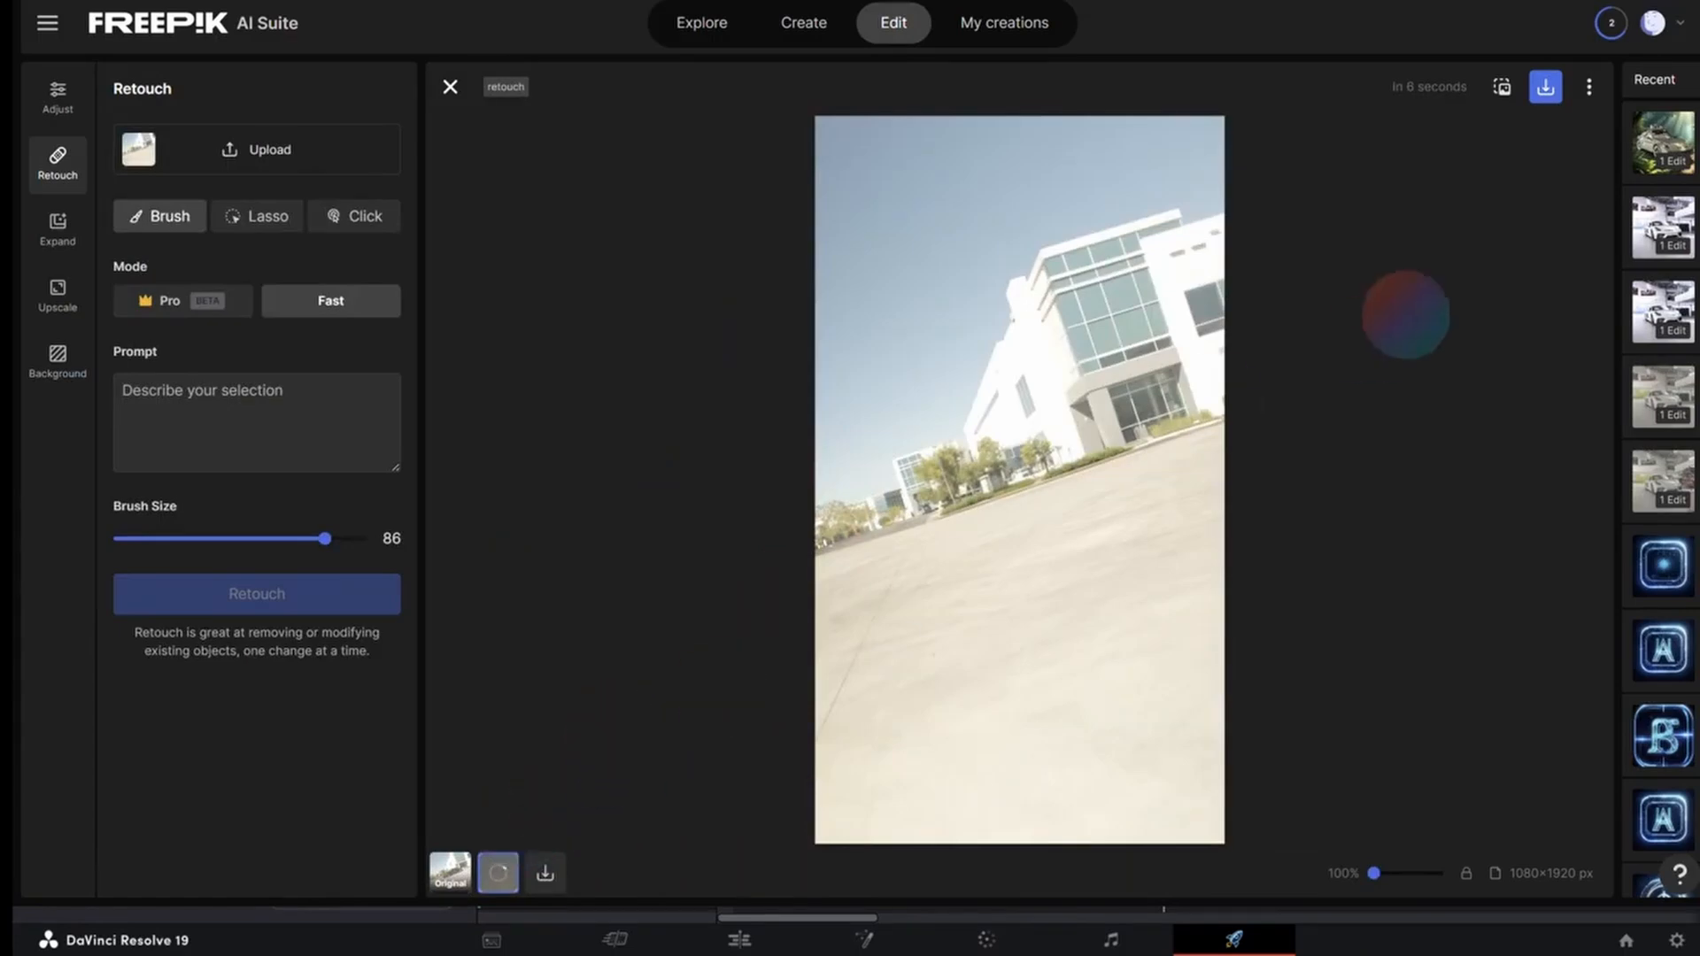
click(1543, 89)
click(1347, 298)
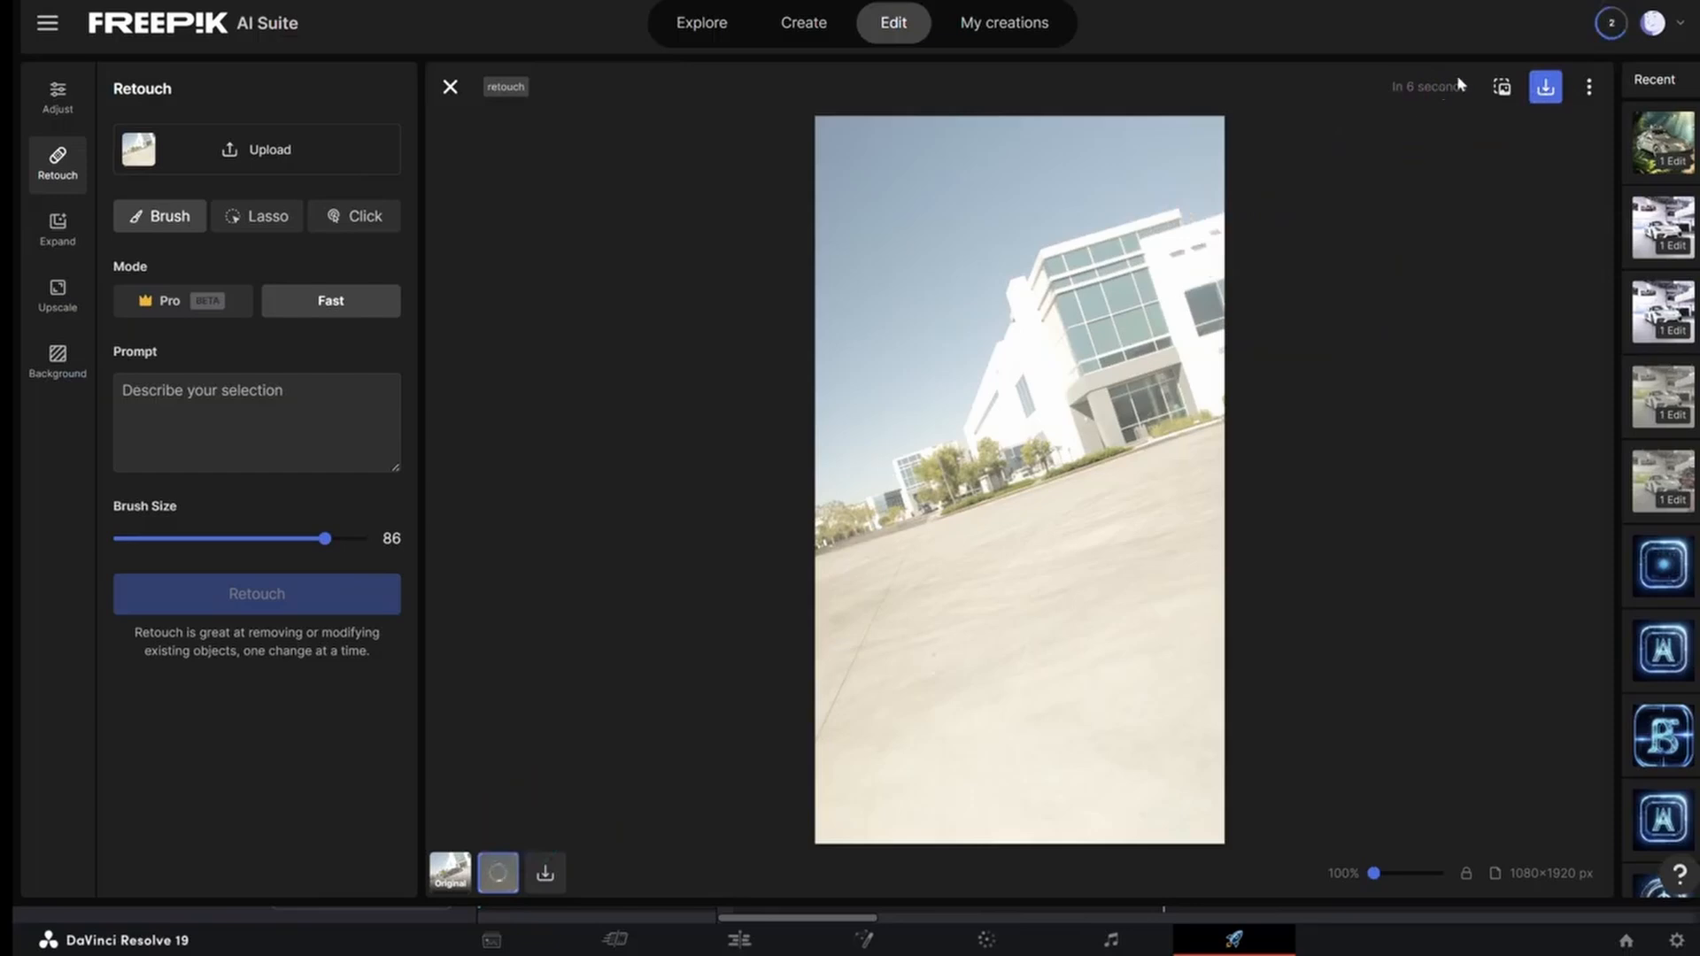
click(1486, 152)
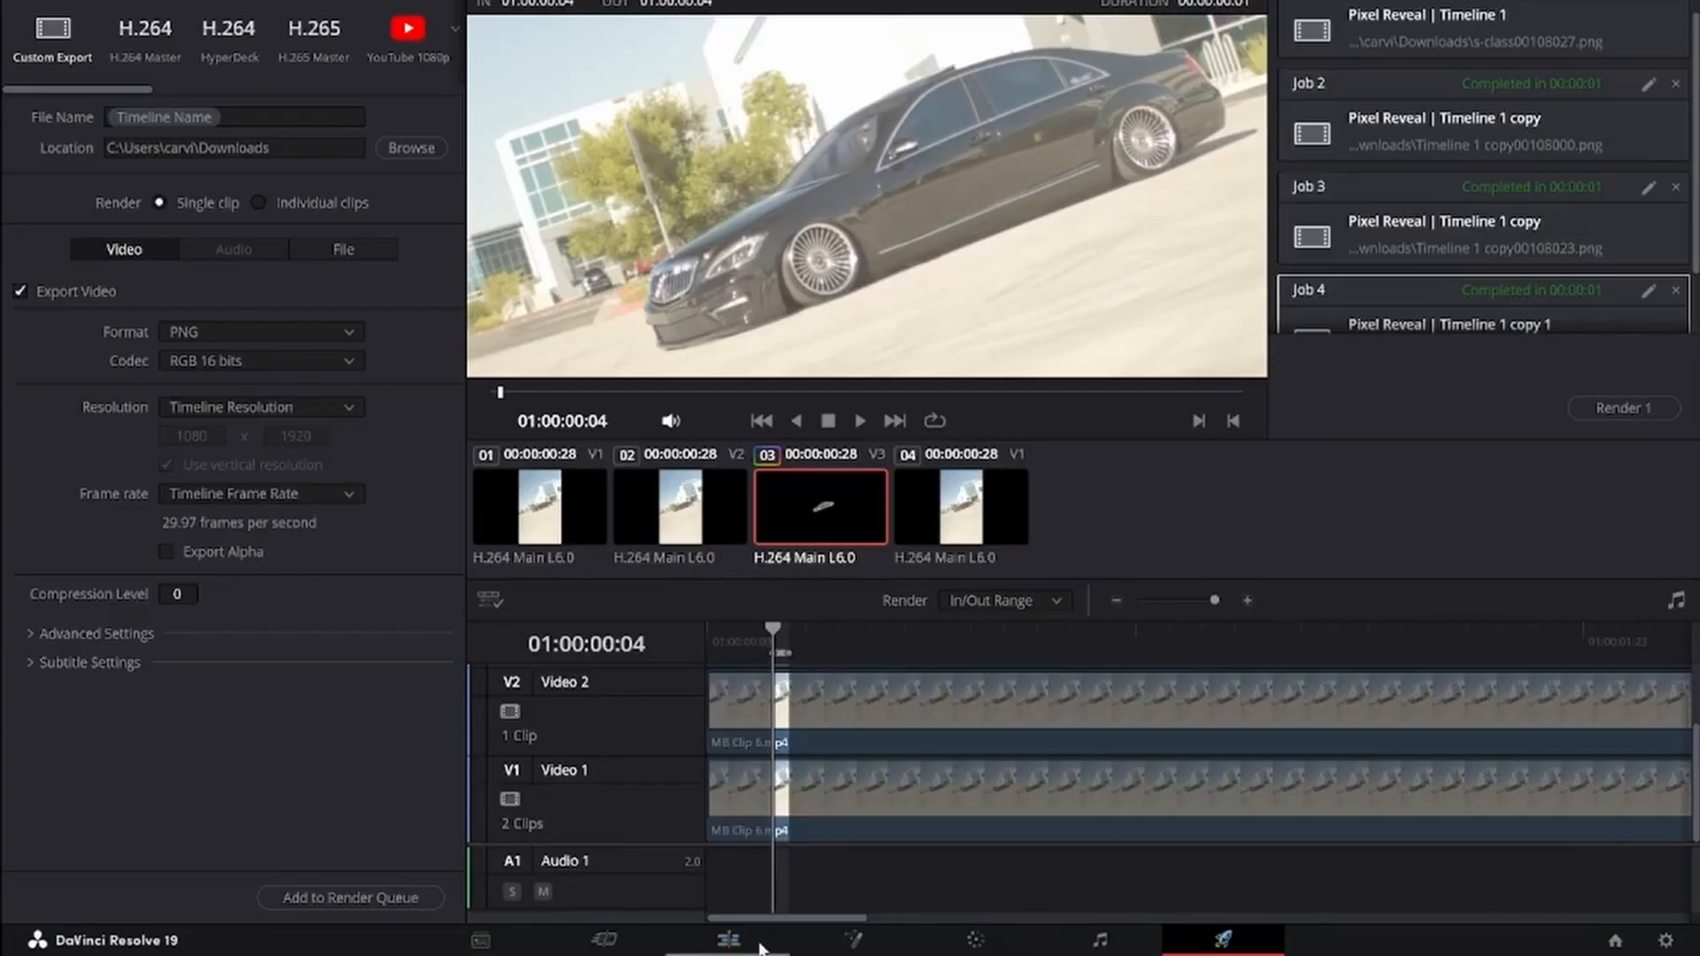
On DaVinci Resolve's Edit page, overwrite the Video 2 clip with freepik__retouch__614.png from Downloads and trim it to the Video 3 clip's length
click(743, 944)
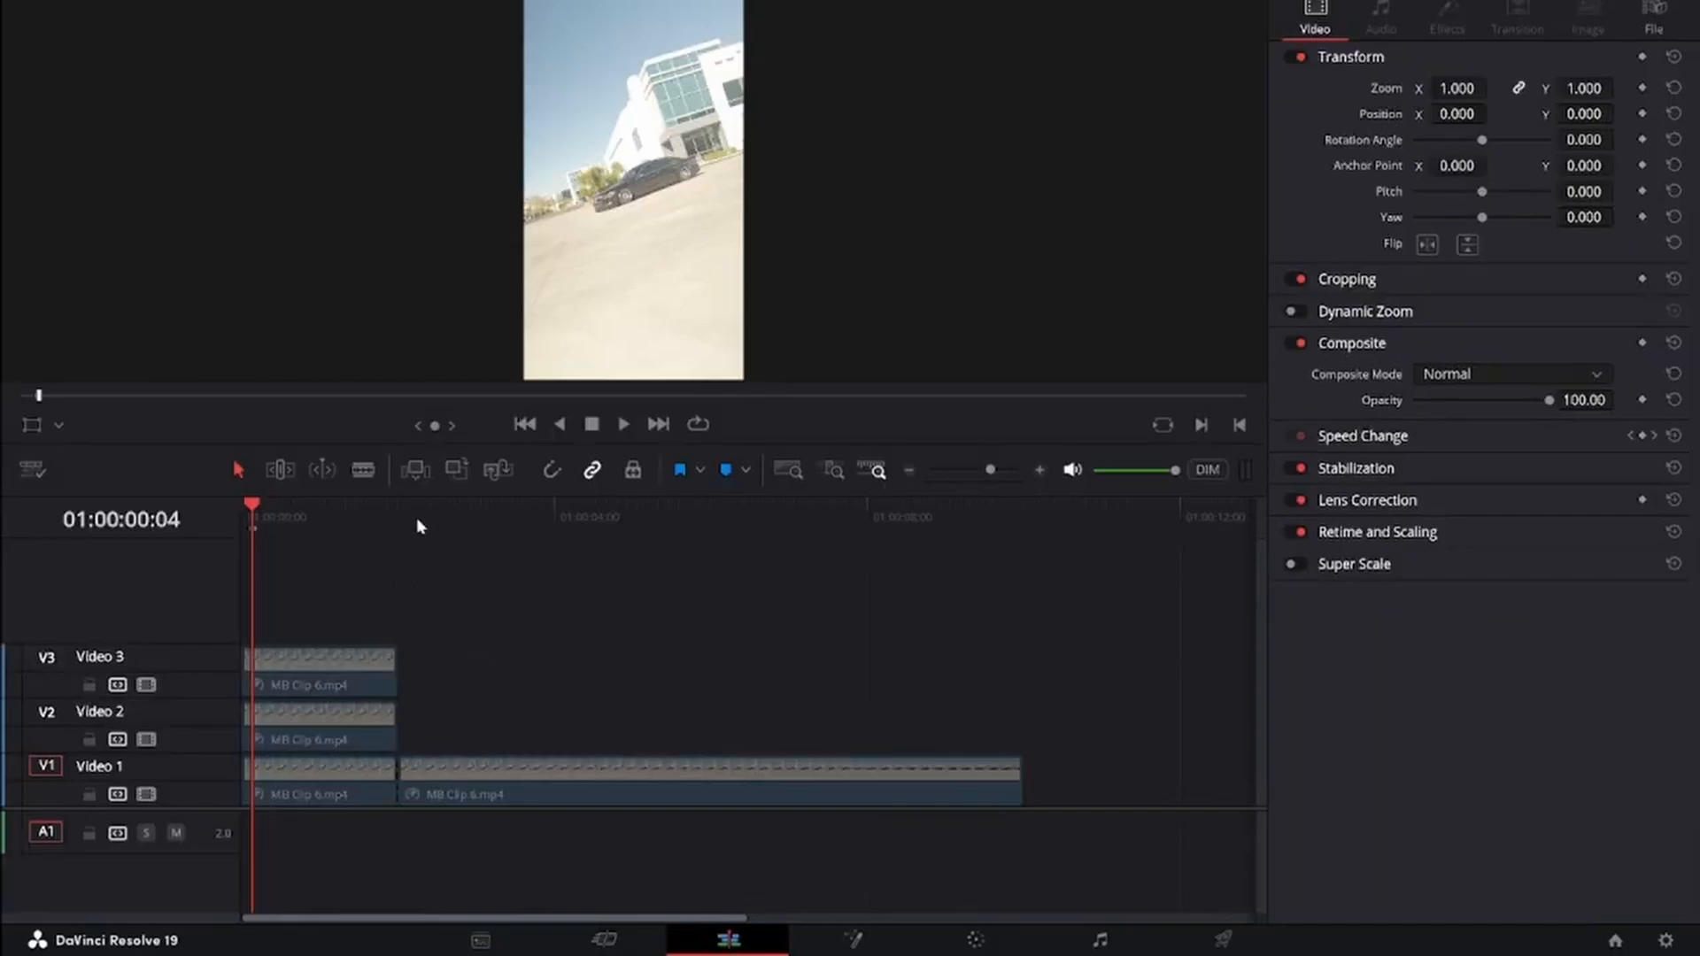
click(429, 519)
key(alt+Tab)
click(921, 461)
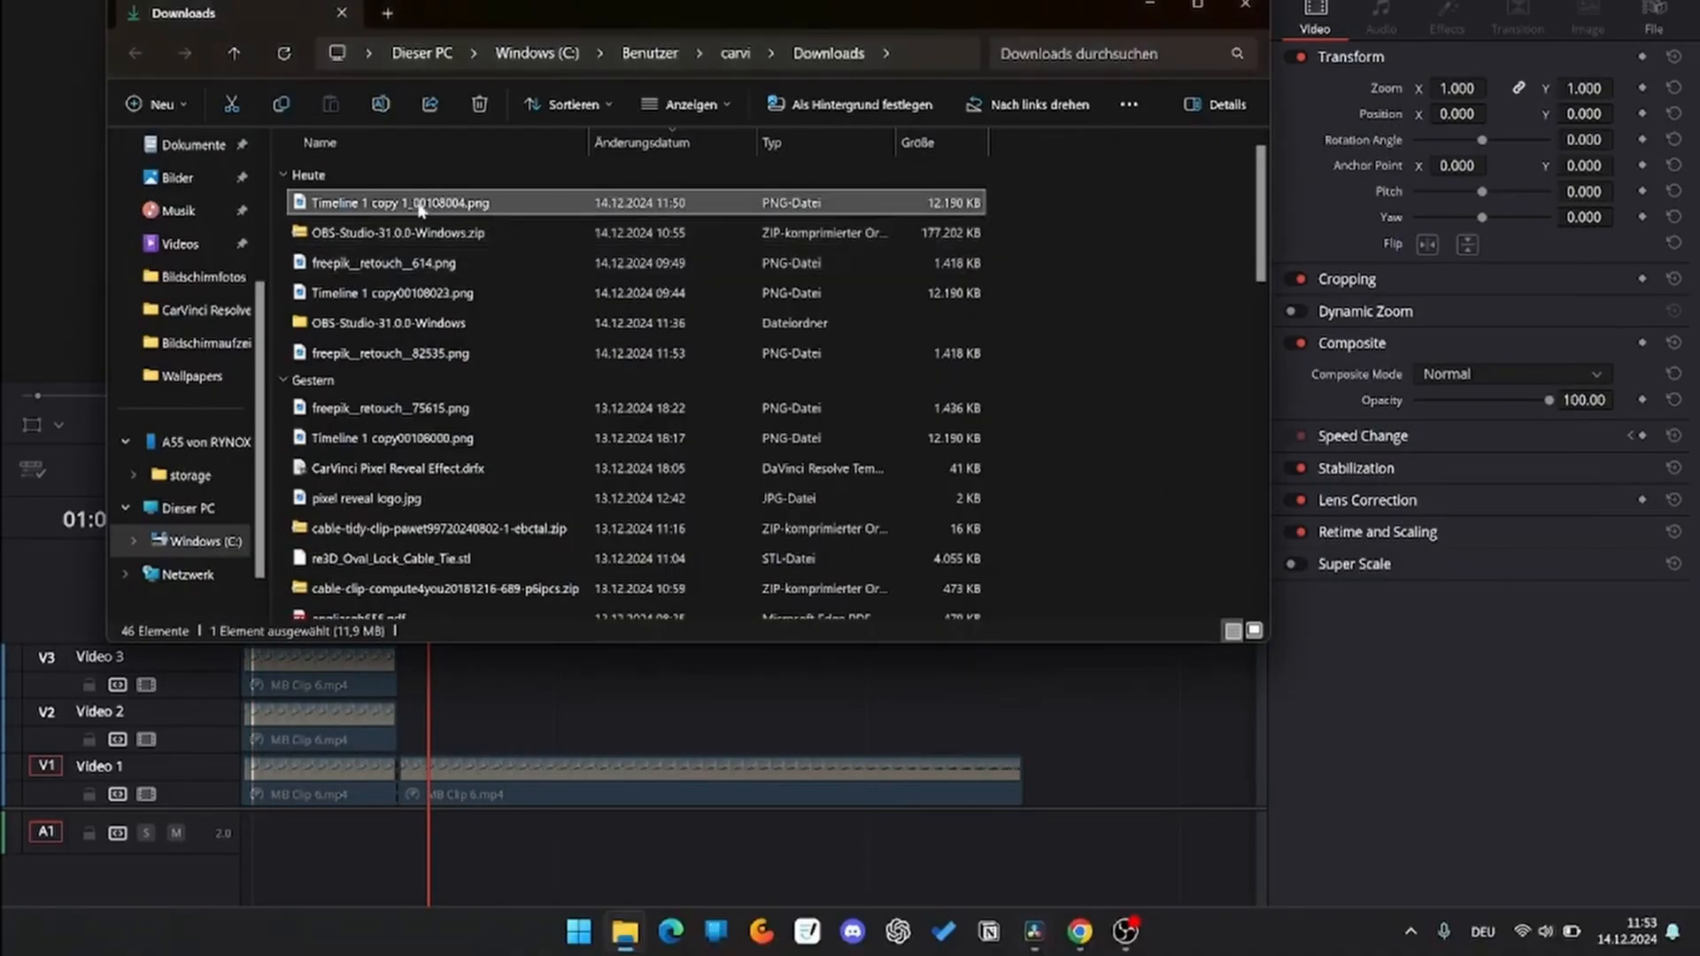
drag(381, 265, 320, 730)
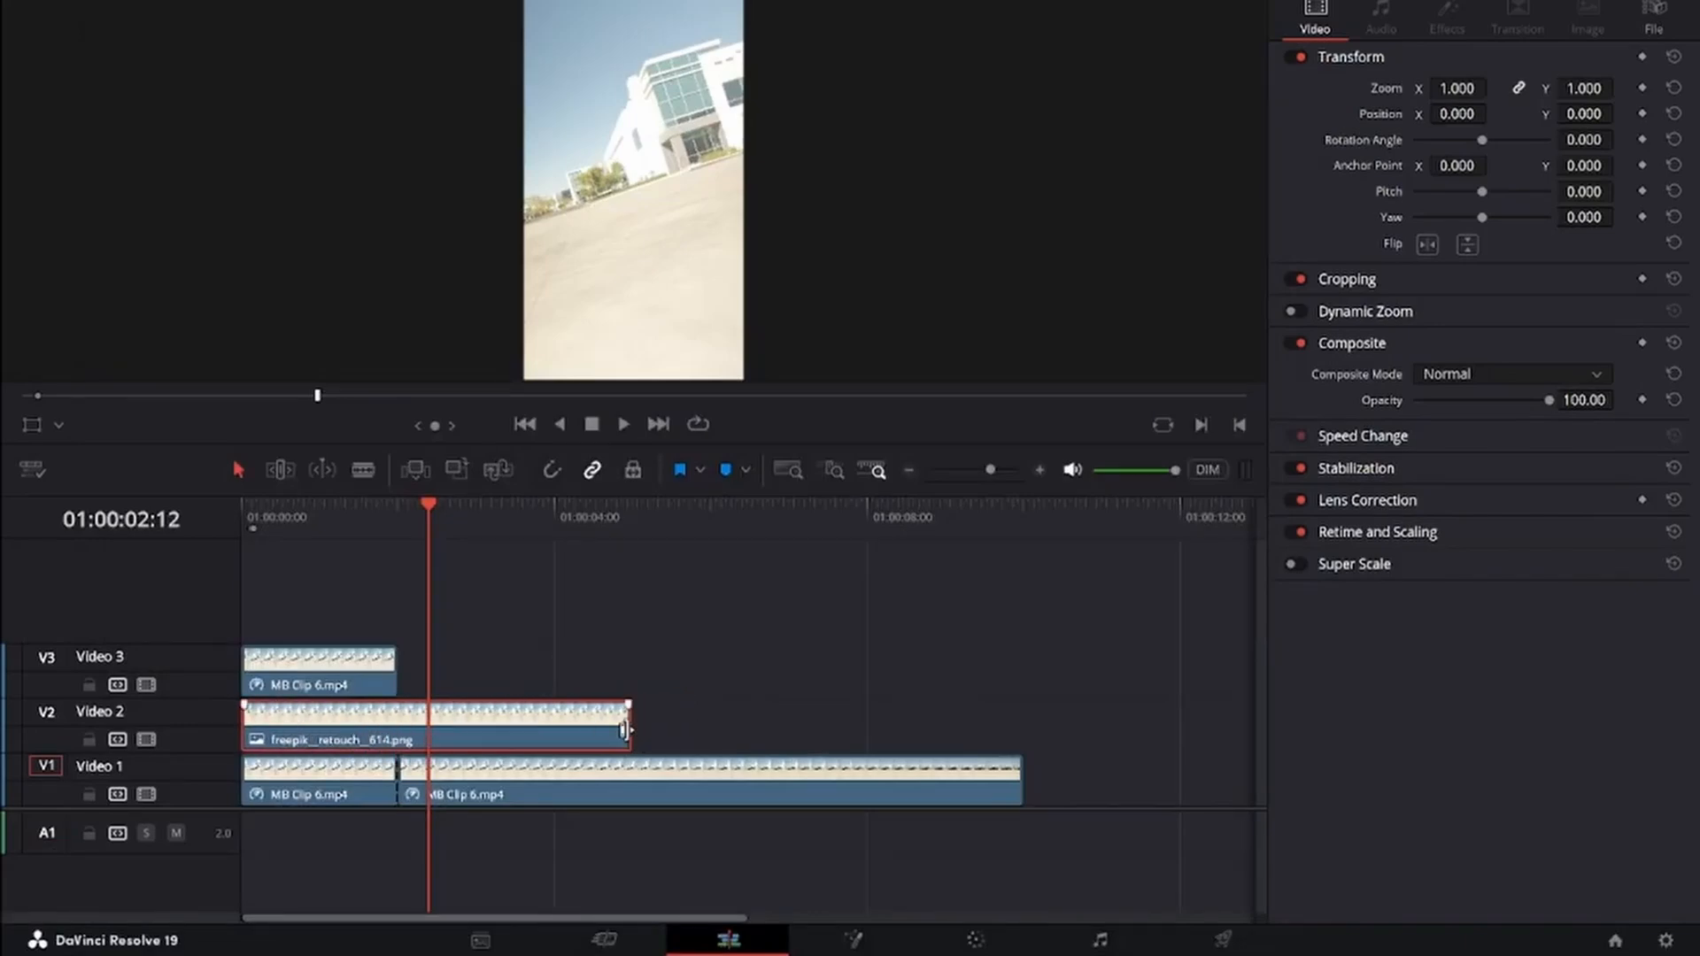
drag(624, 730, 393, 718)
Check the layers by disabling and re-enabling the Video 3 car clip, and likewise the two clips stacked beneath it
click(329, 660)
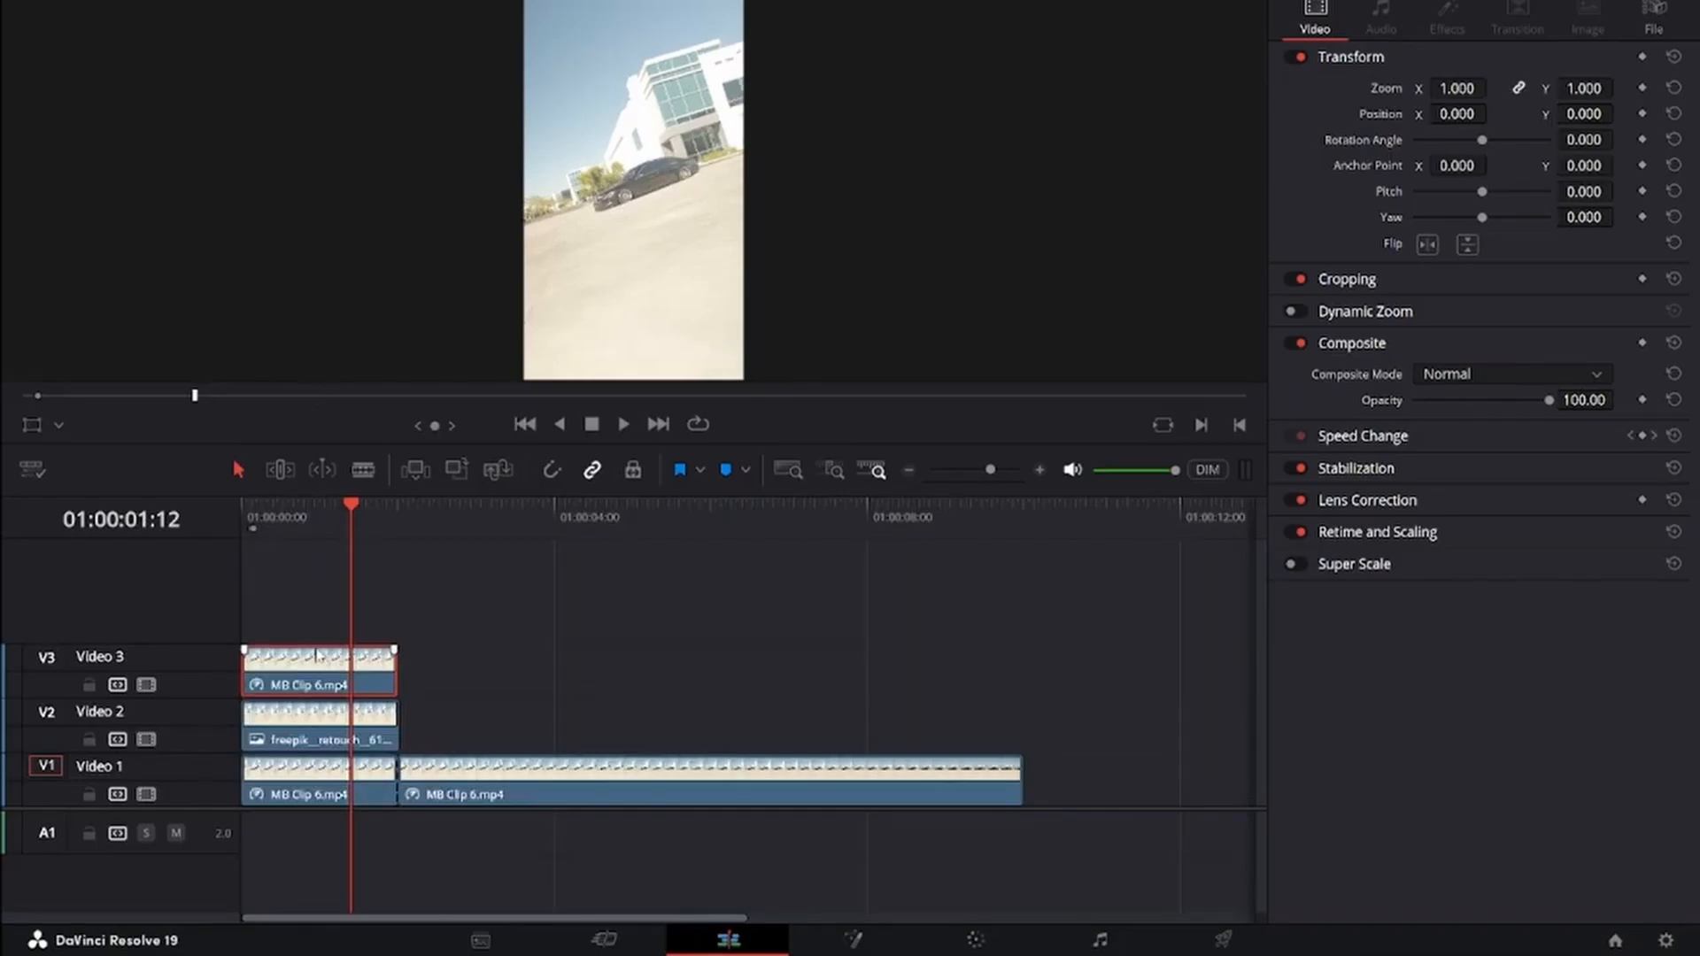
key(d)
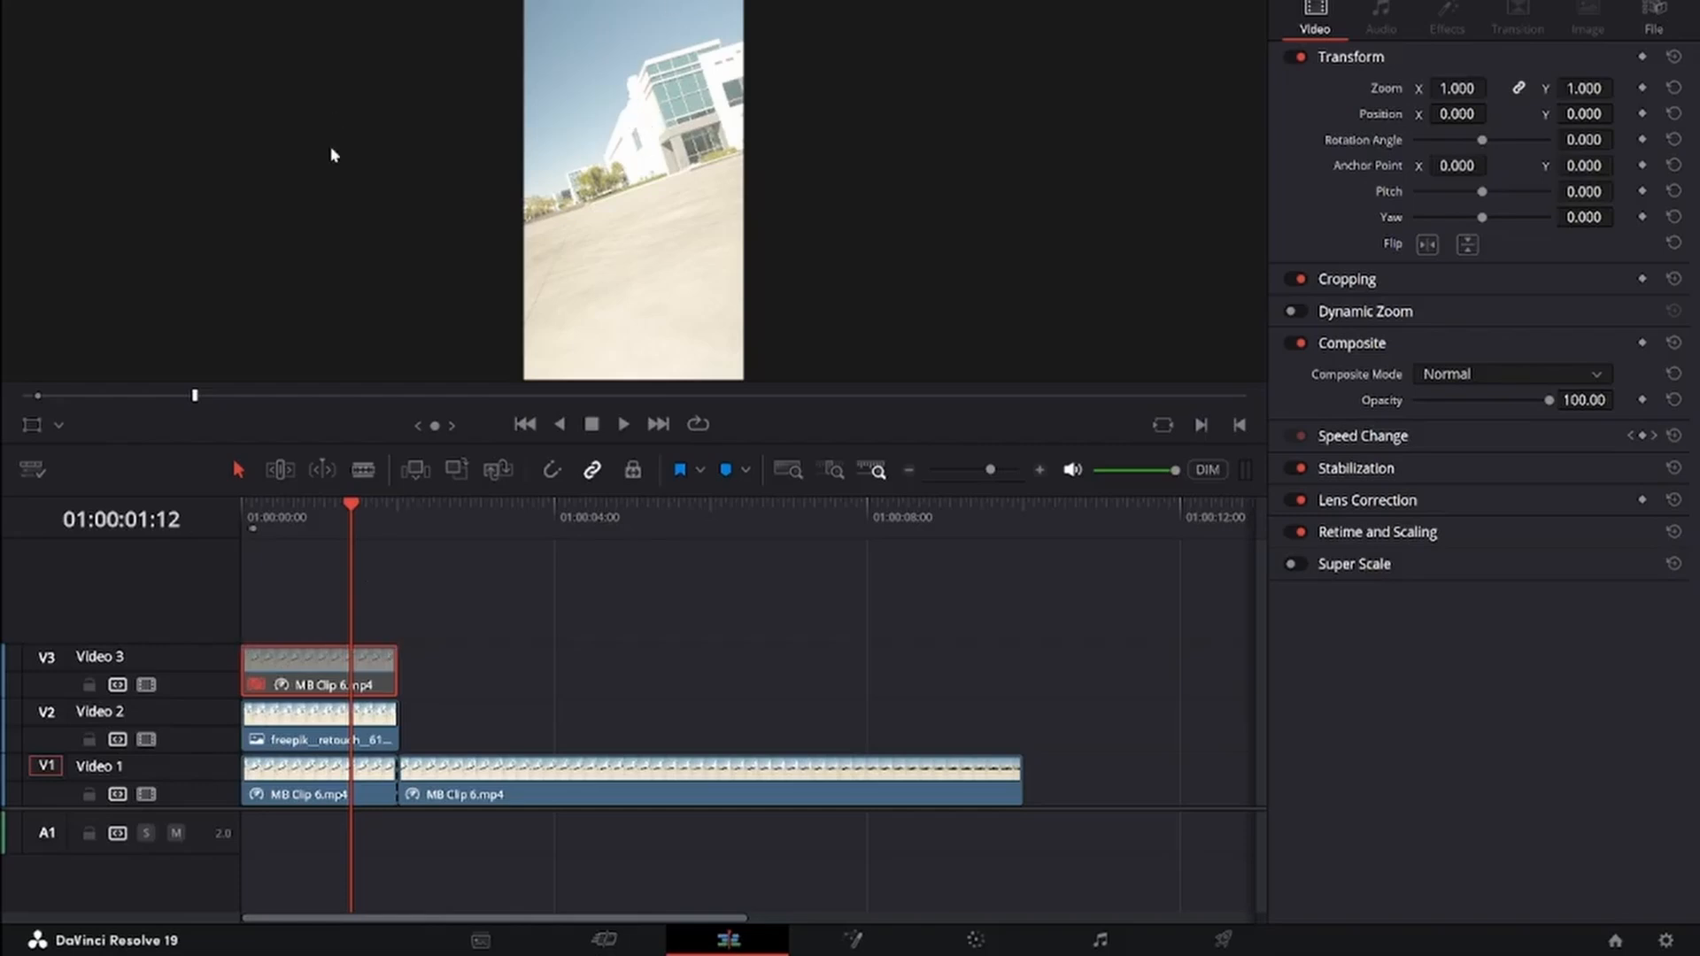
key(d)
drag(311, 836, 311, 728)
key(d)
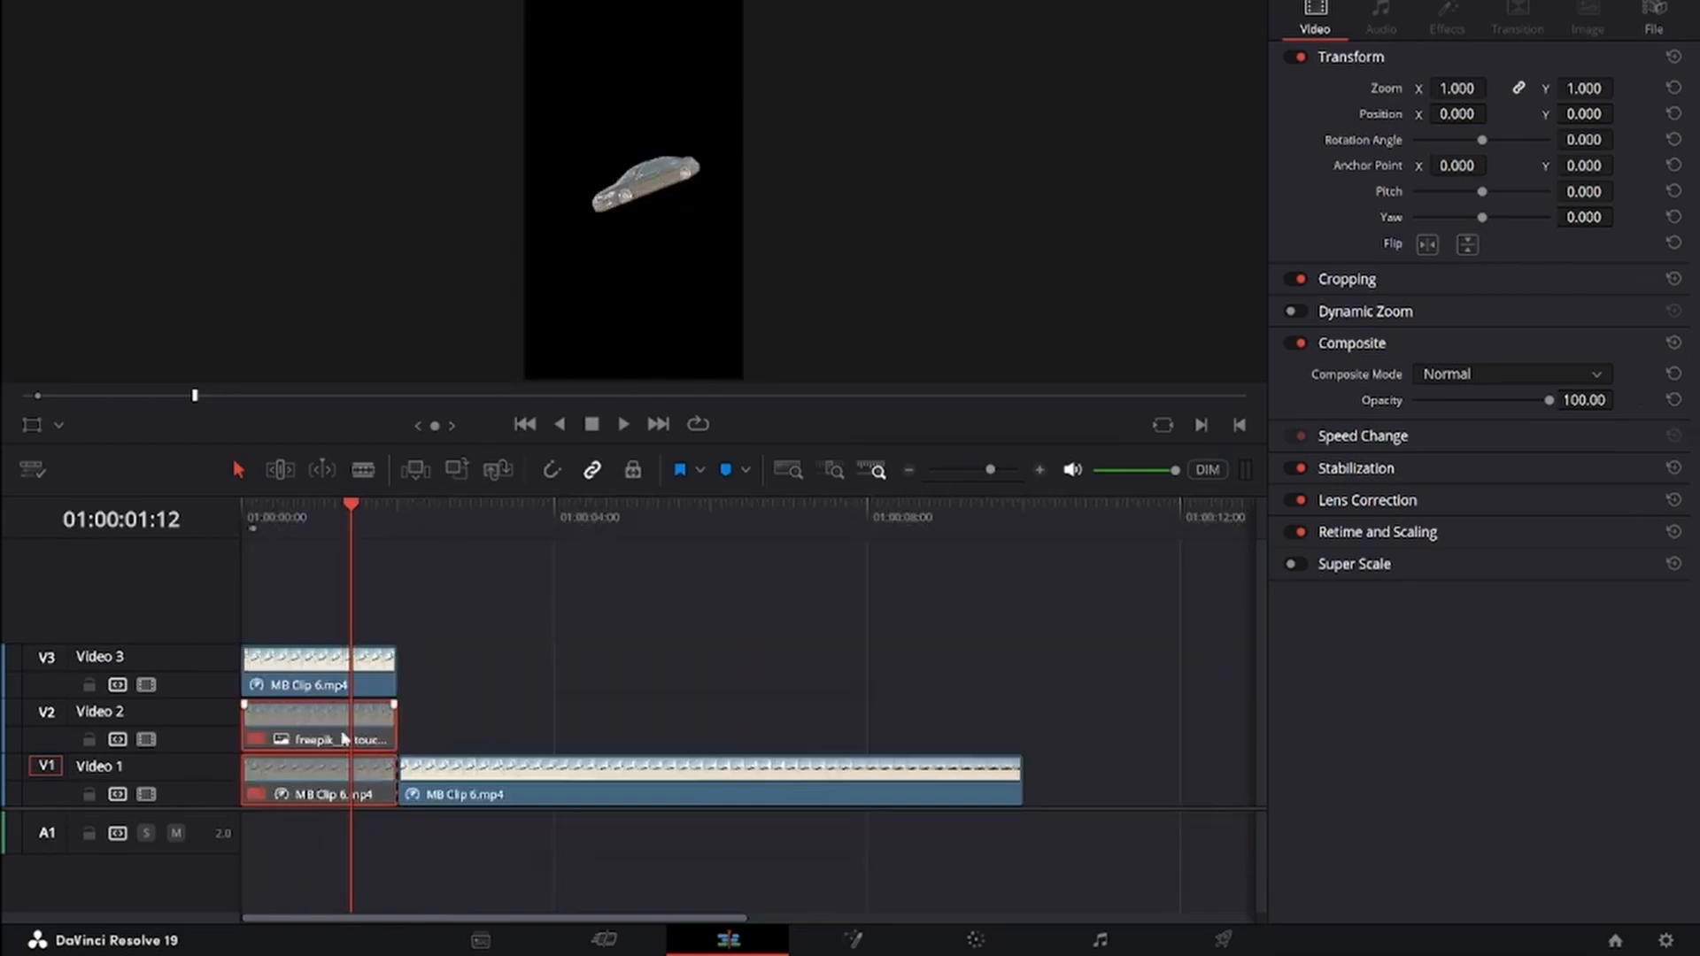
key(d)
Select the masked car clip on Video 3 and show the CarVinci Resolve category in the effects library
drag(349, 526, 344, 526)
click(342, 677)
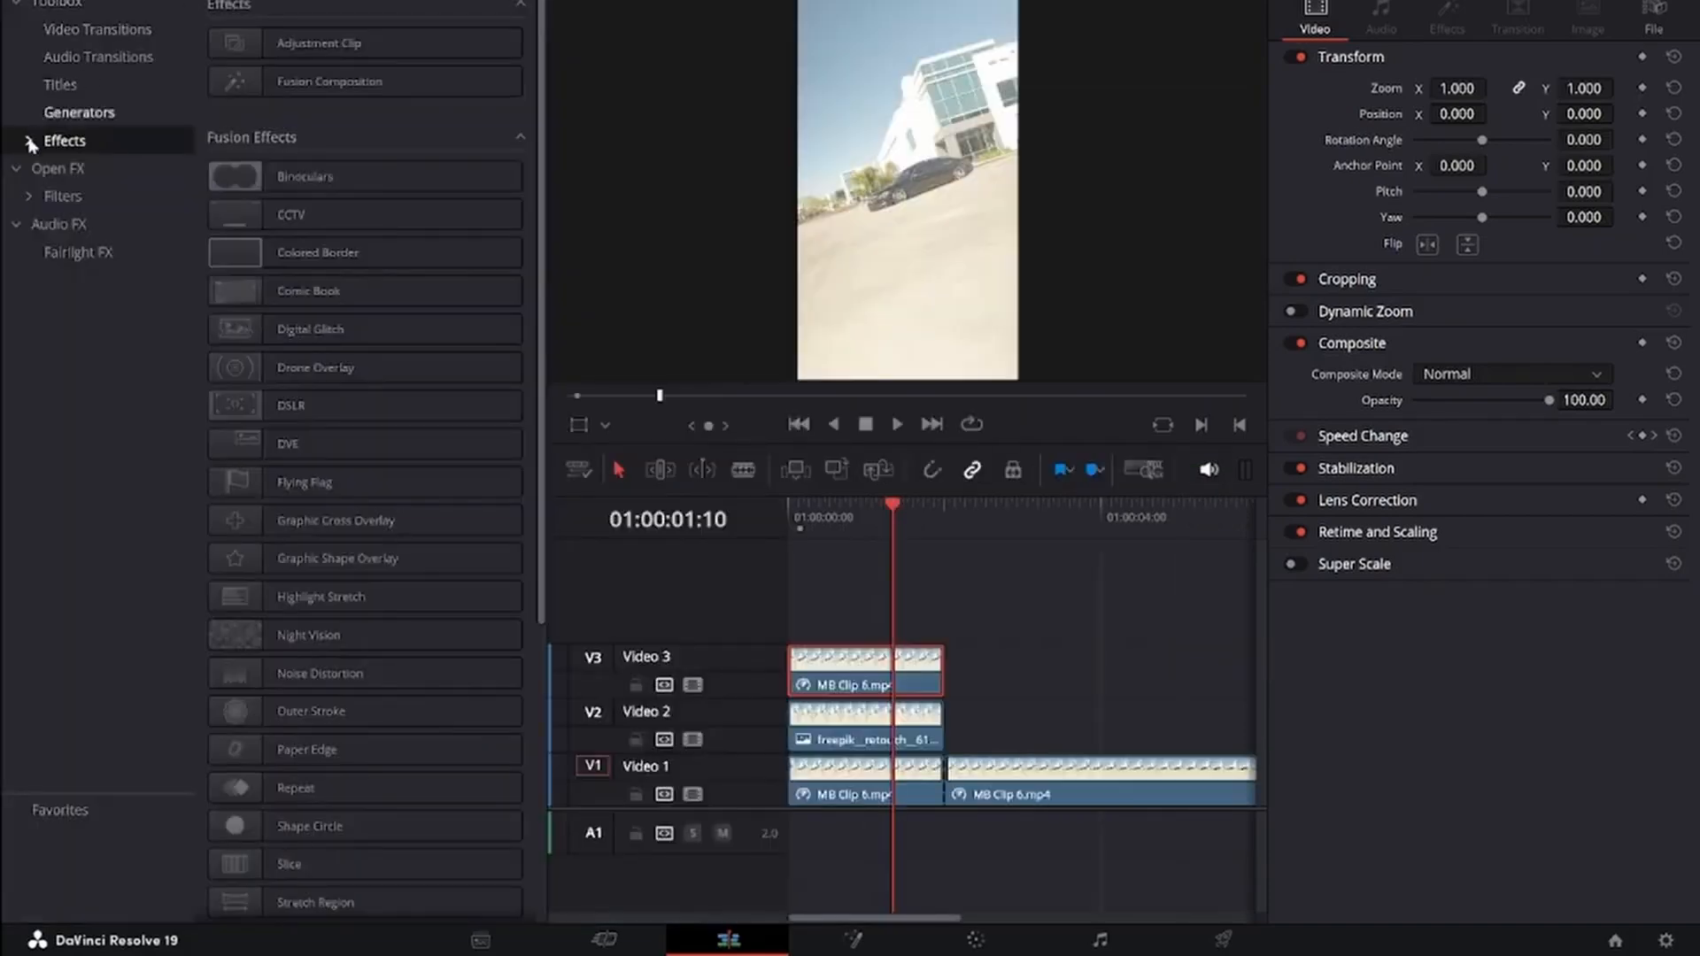
click(31, 142)
click(77, 169)
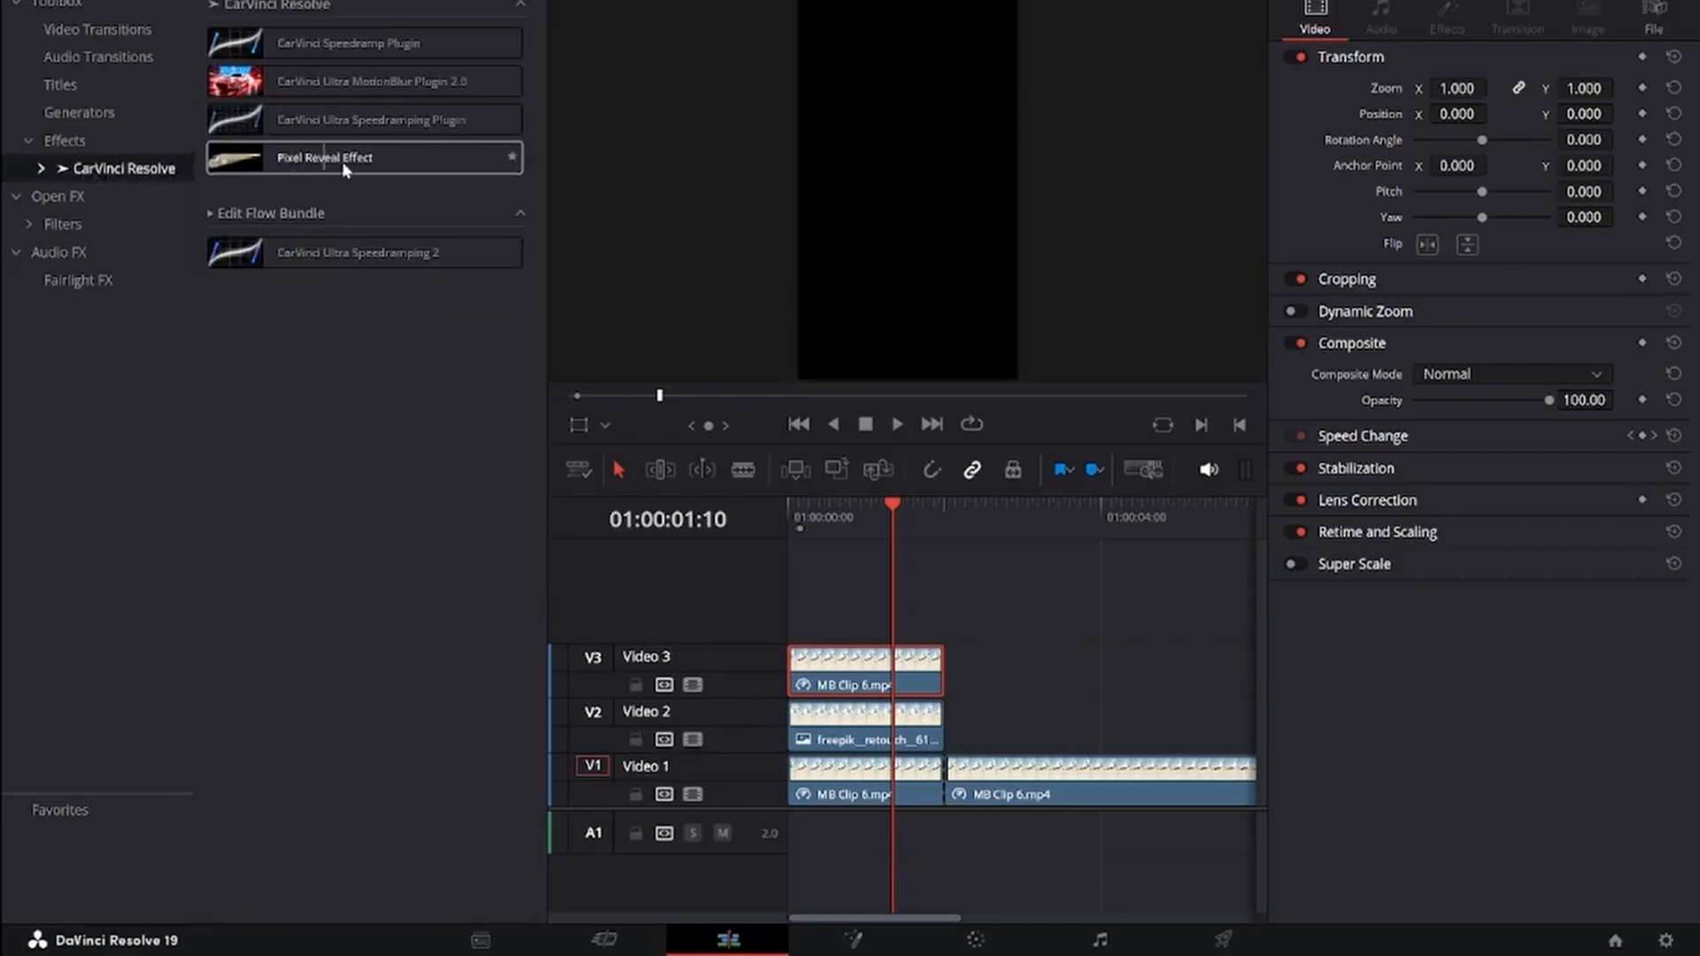
Inspect the Video 3 clip's node composition on the Fusion page and return to the Edit page
click(864, 545)
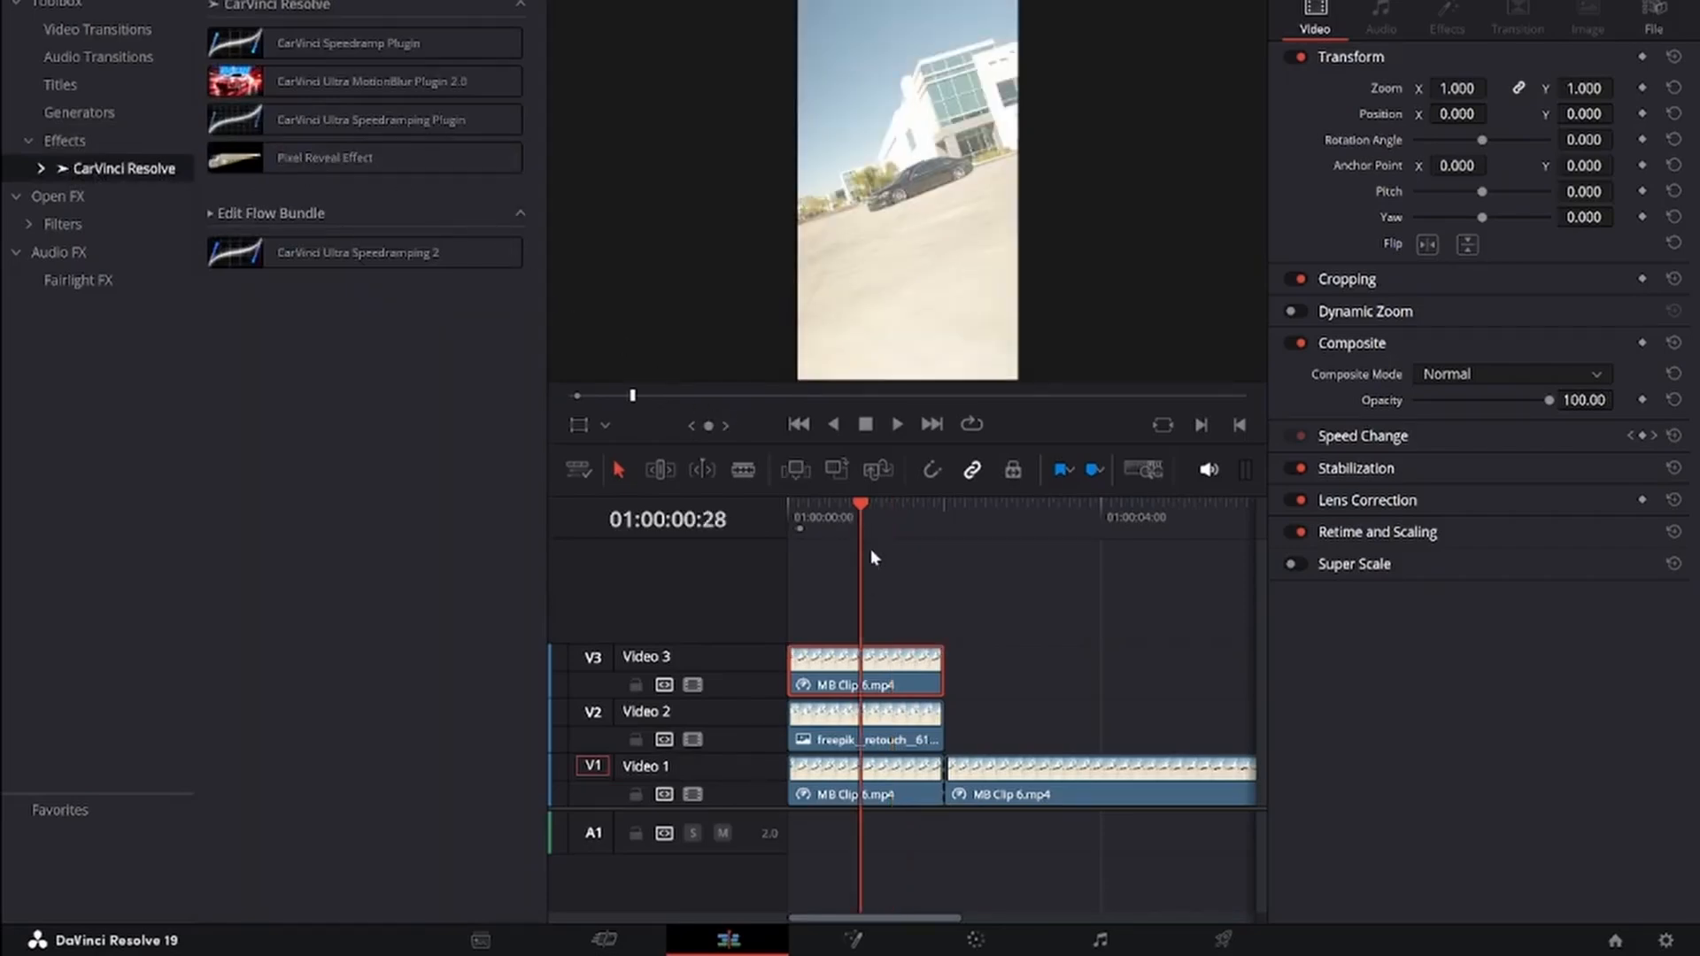
click(872, 940)
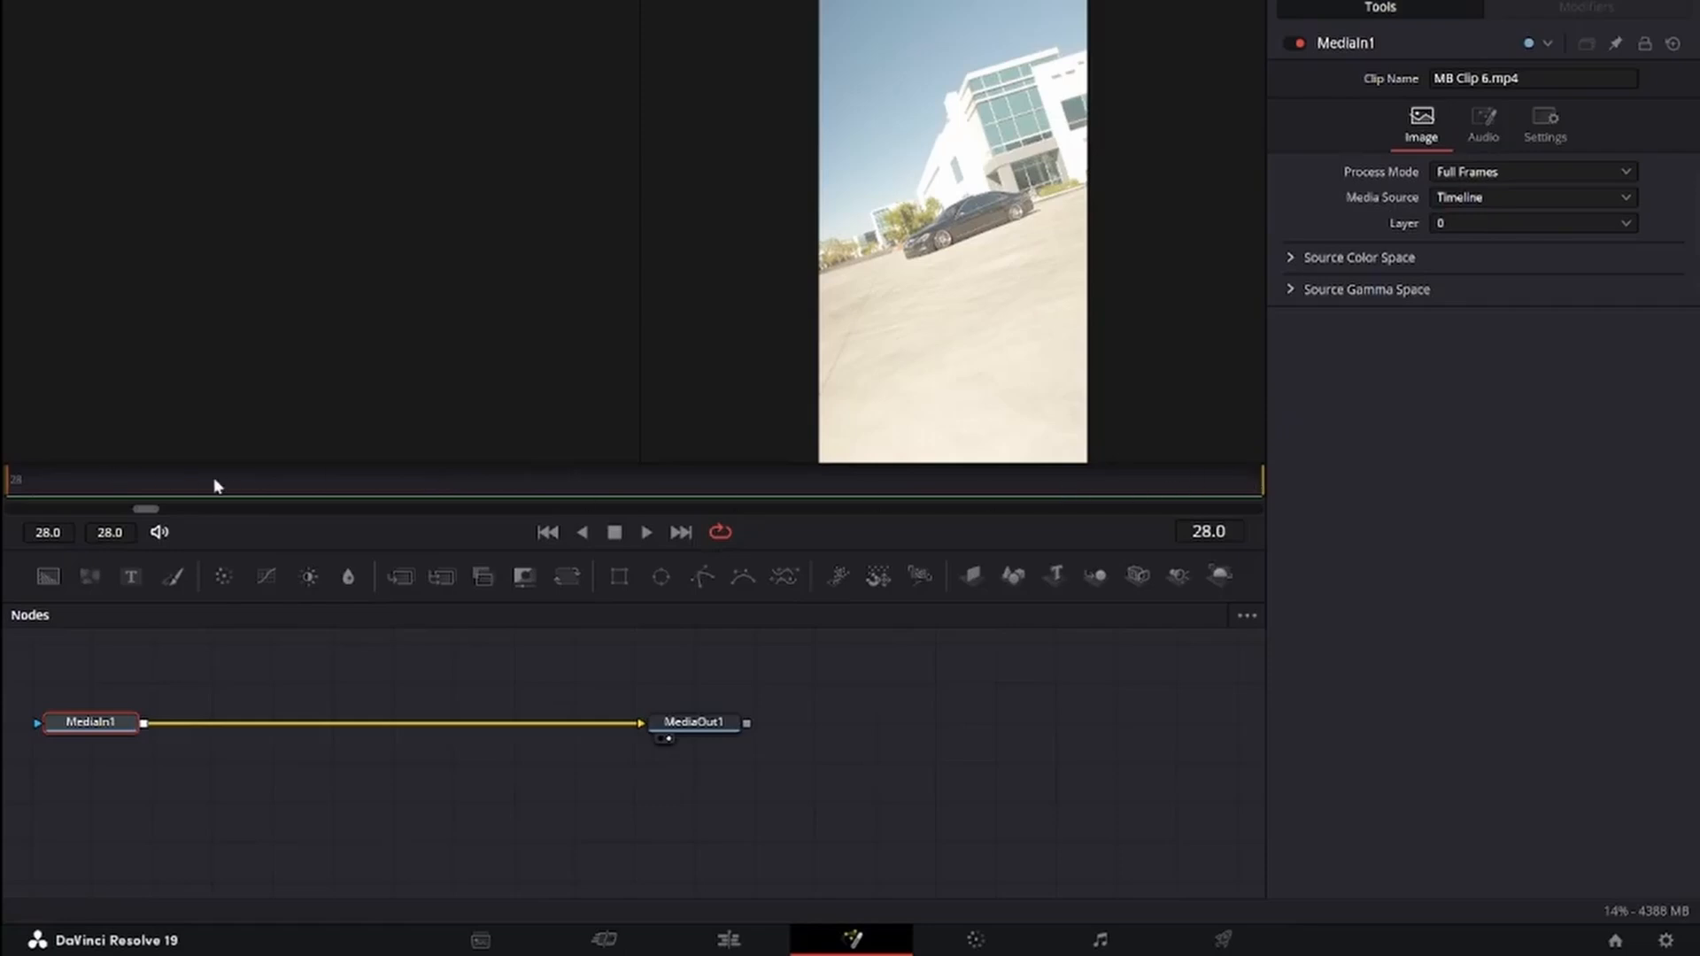
click(742, 937)
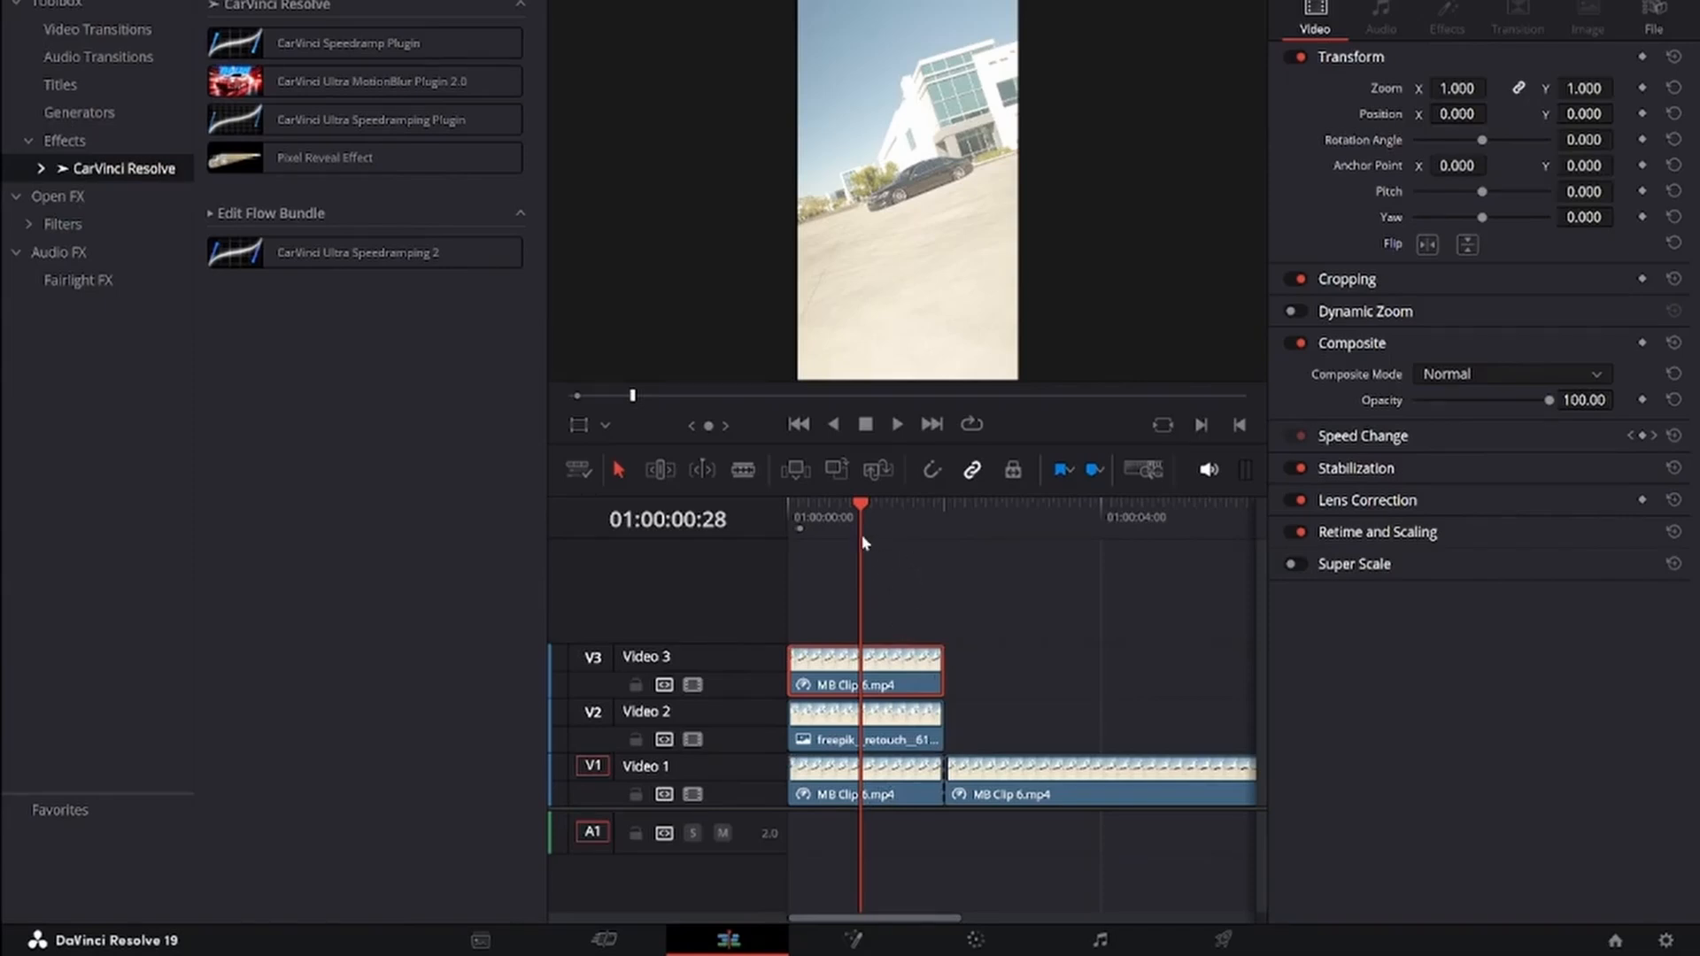
Convert the Video 3 car clip into a new Fusion clip, scrub through it on the Fusion page, and return to the Edit page
key(Left)
key(Left)
key(Left)
right_click(868, 660)
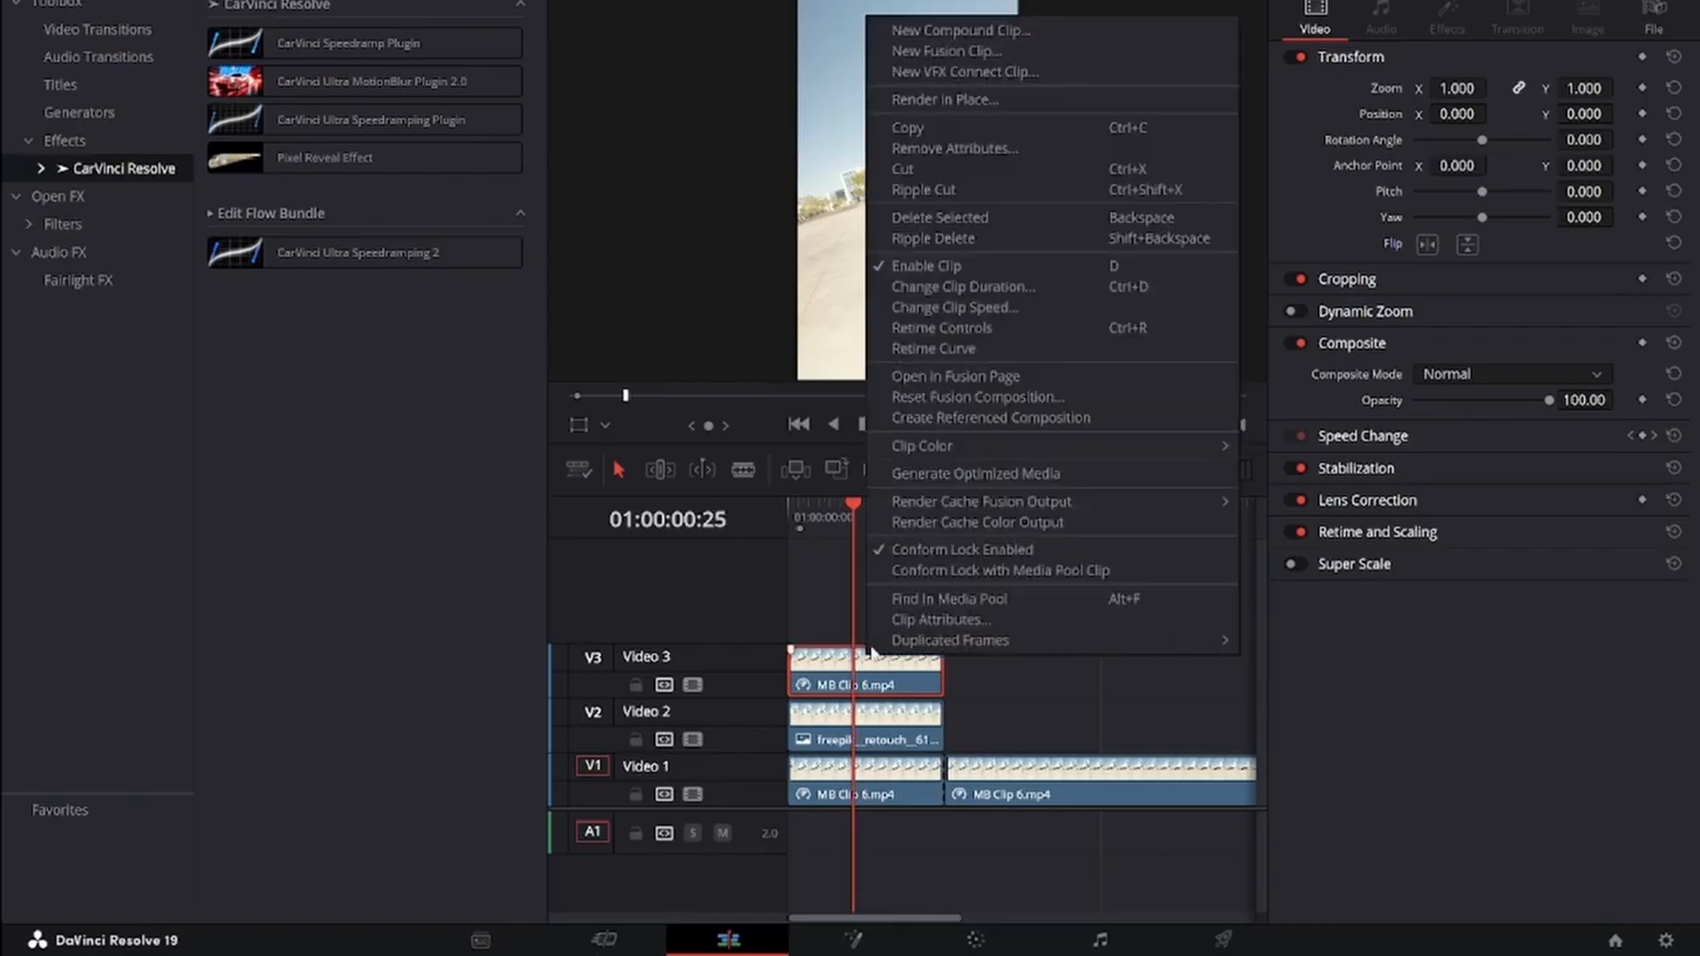
click(941, 56)
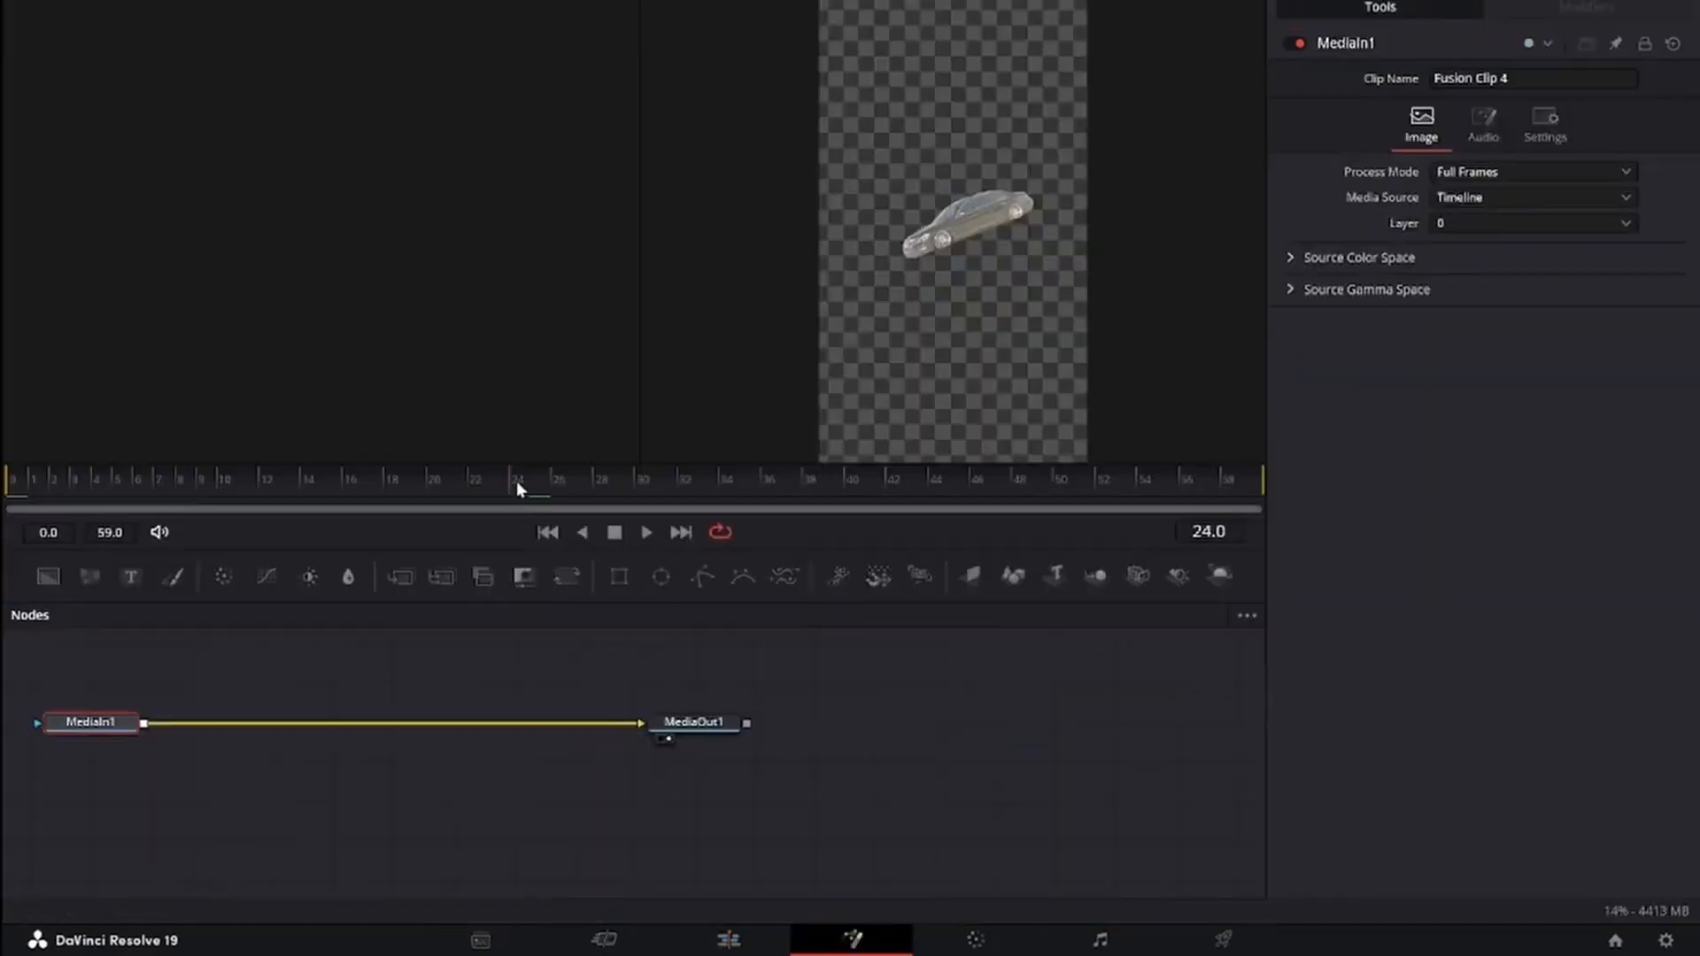
drag(517, 481, 839, 487)
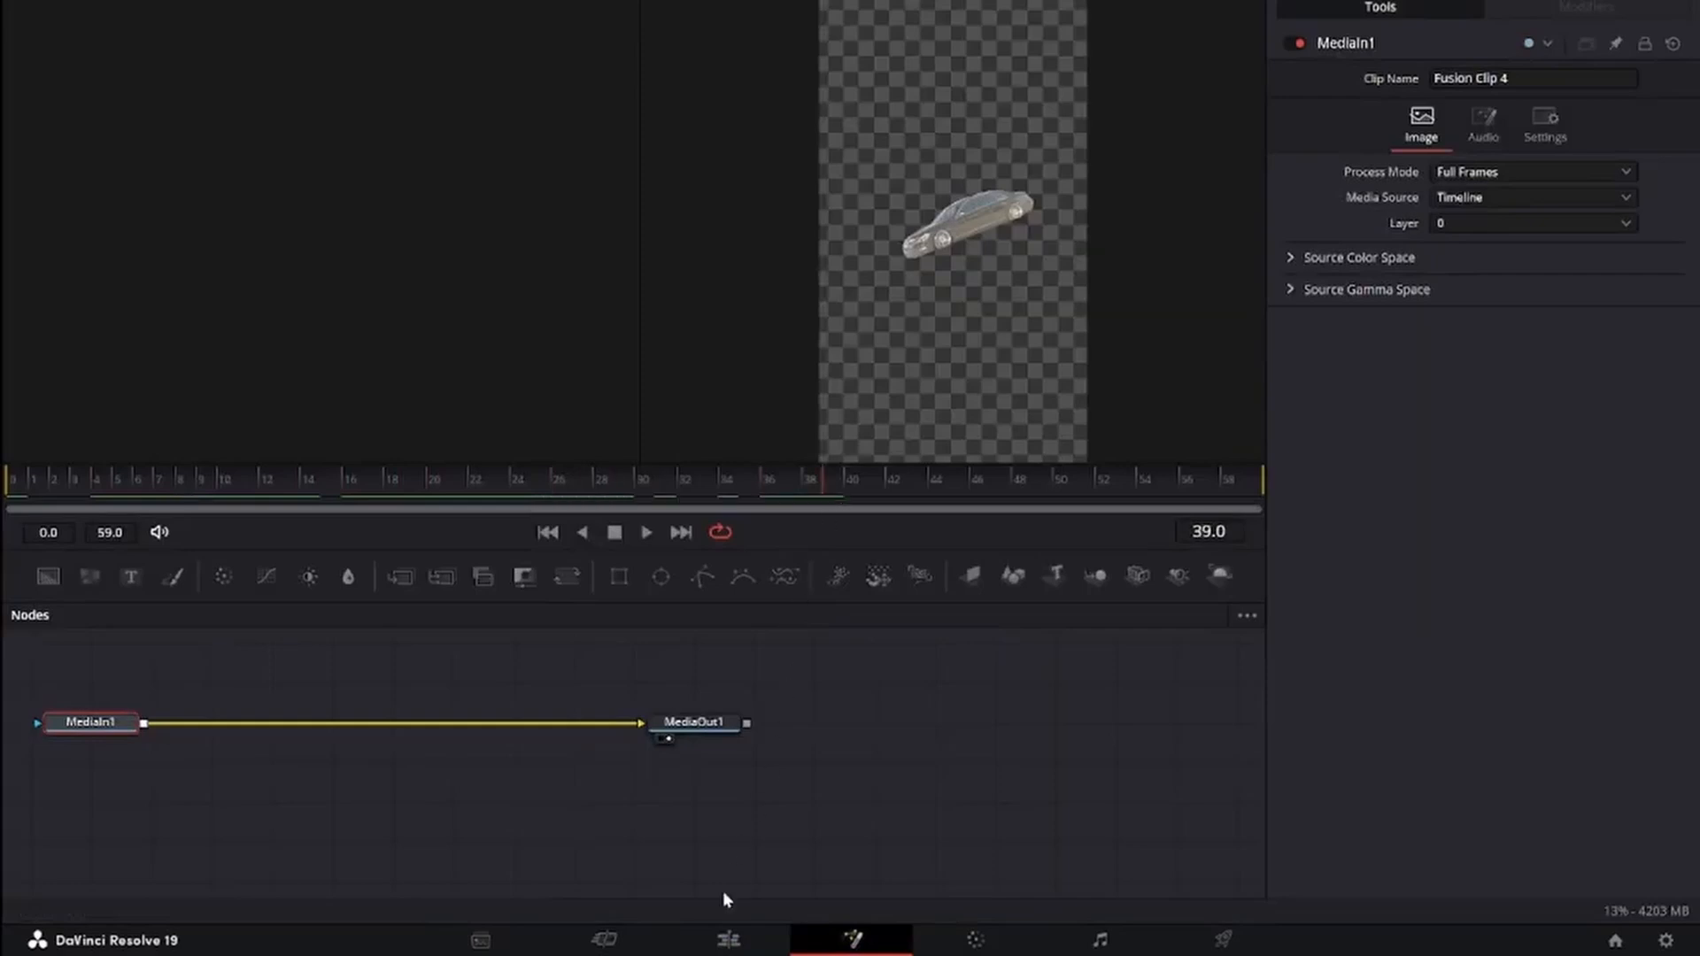
click(728, 940)
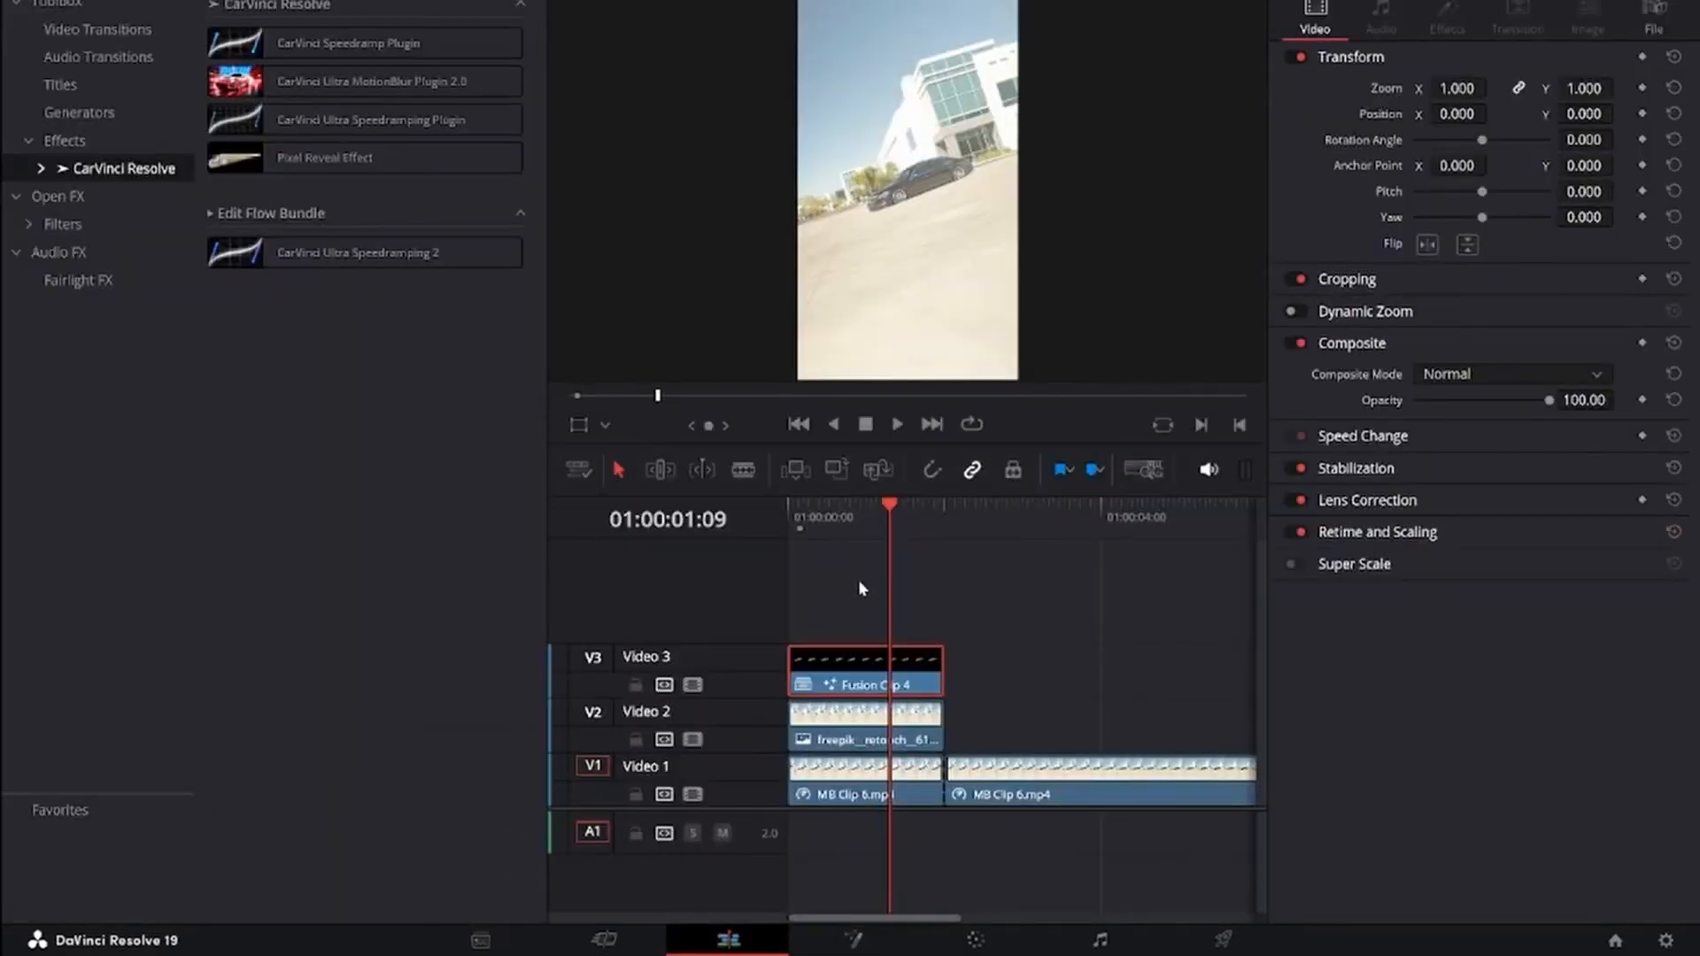
Apply the Pixel Reveal Effect to the Fusion clip on Video 3 and hide the effects library
drag(851, 525, 844, 532)
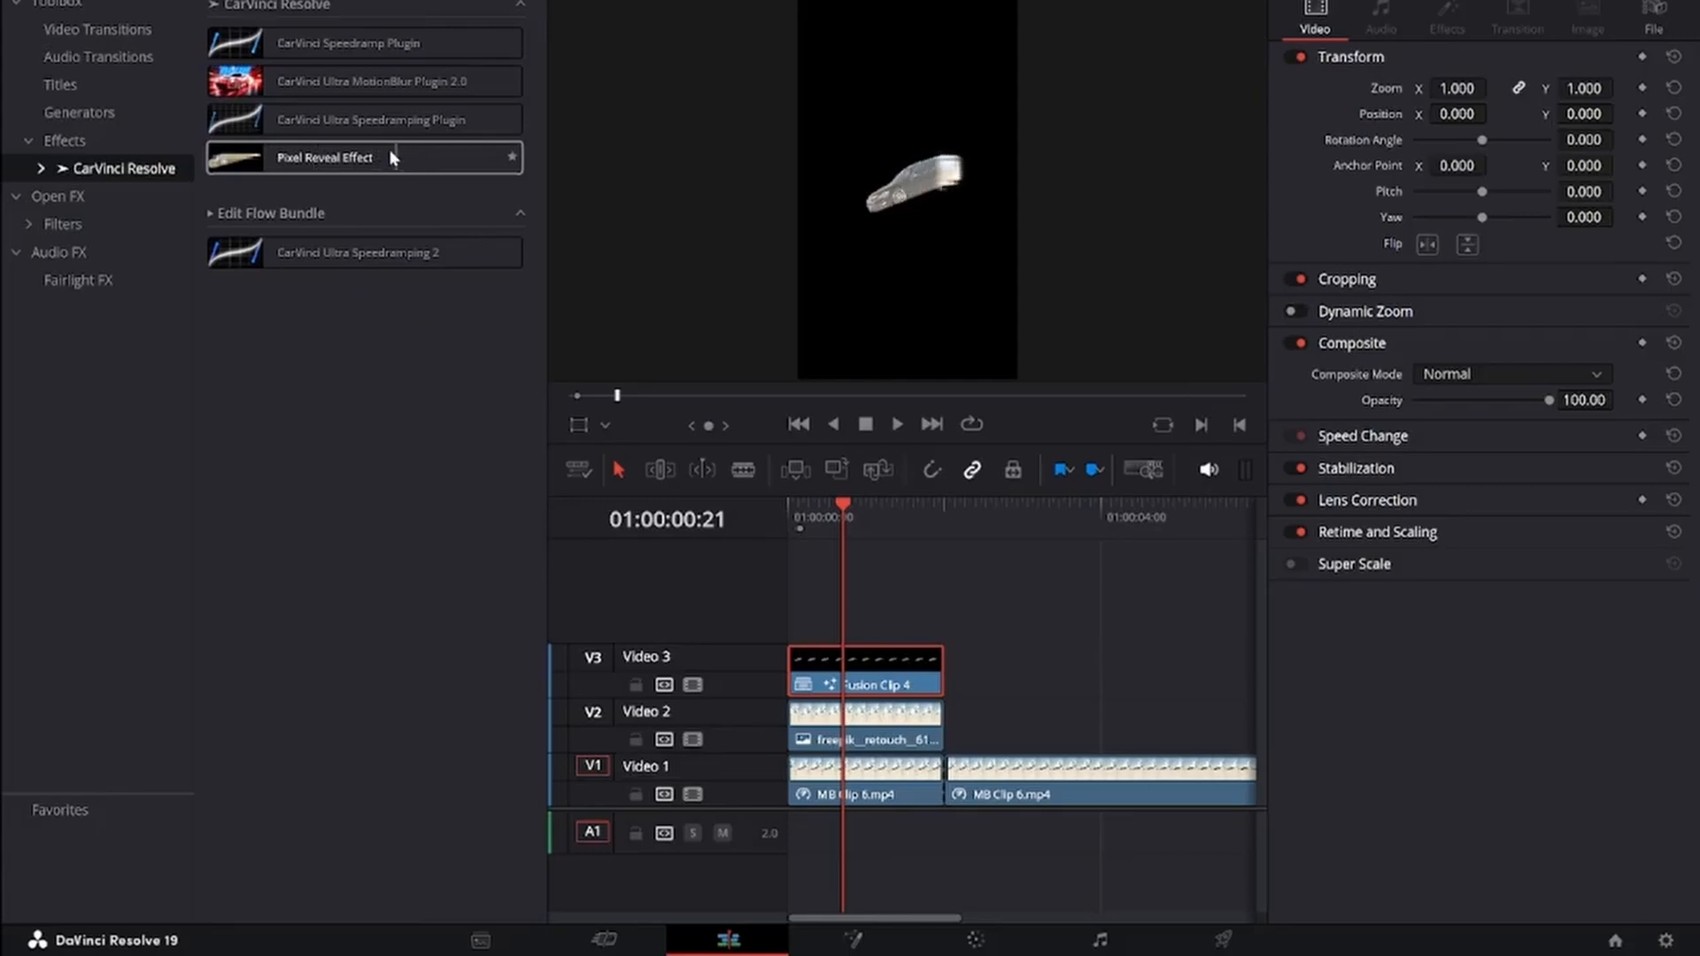
drag(341, 159, 843, 657)
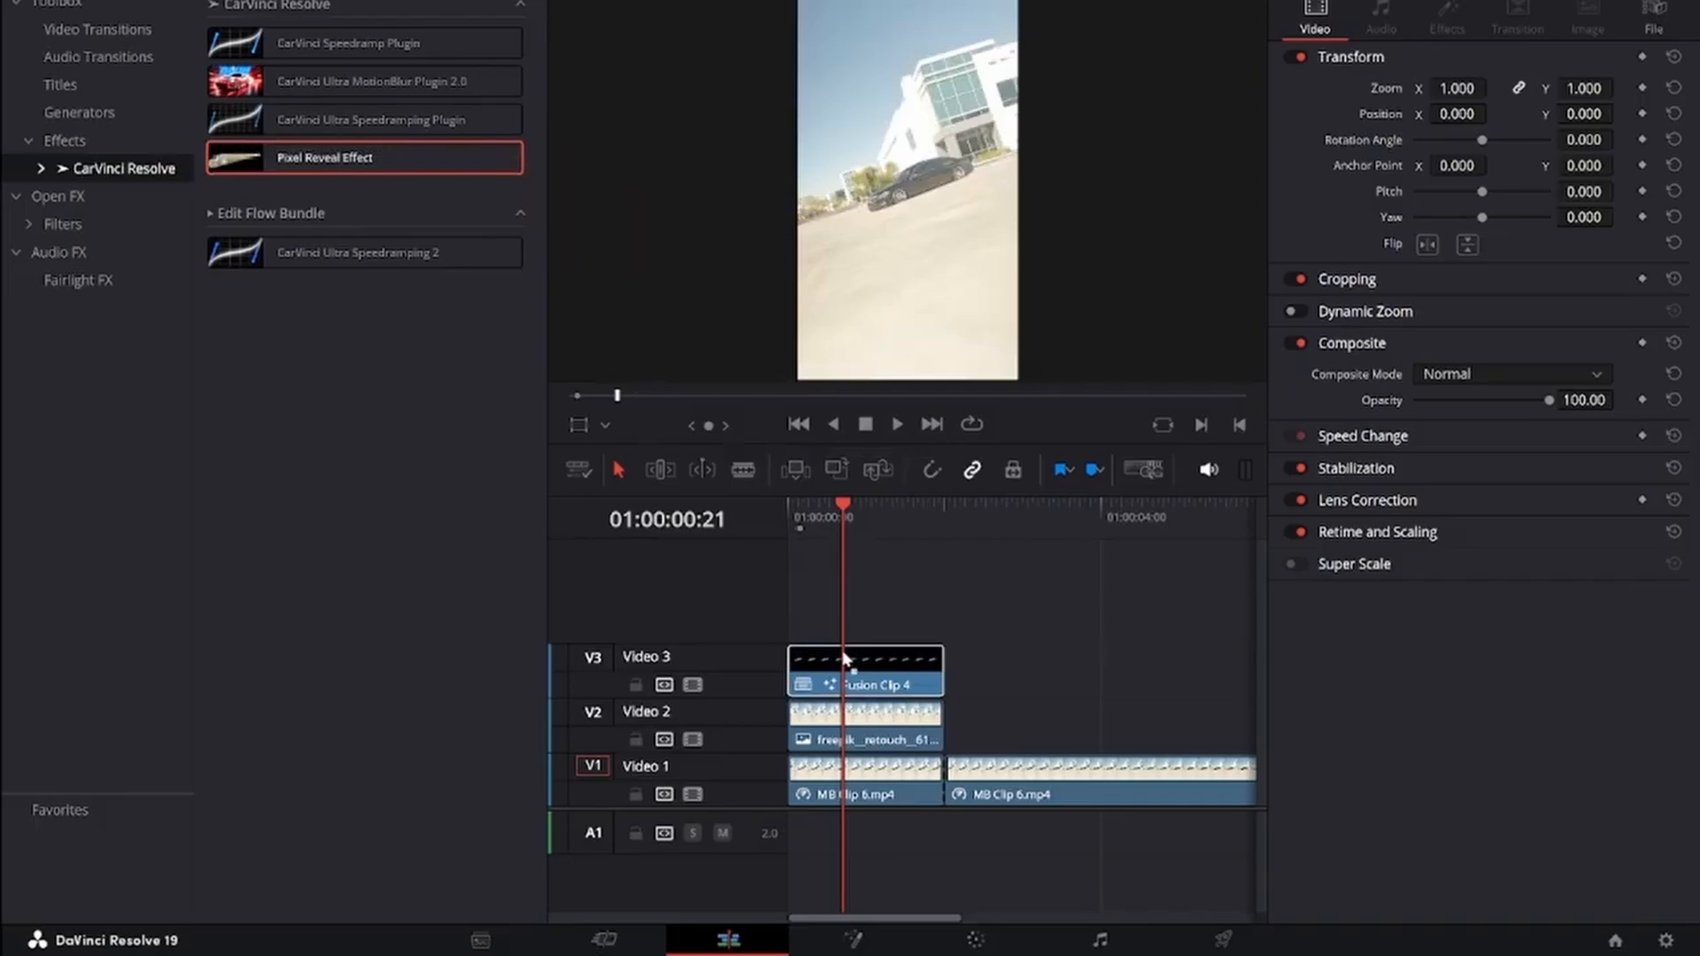
key(ctrl+6)
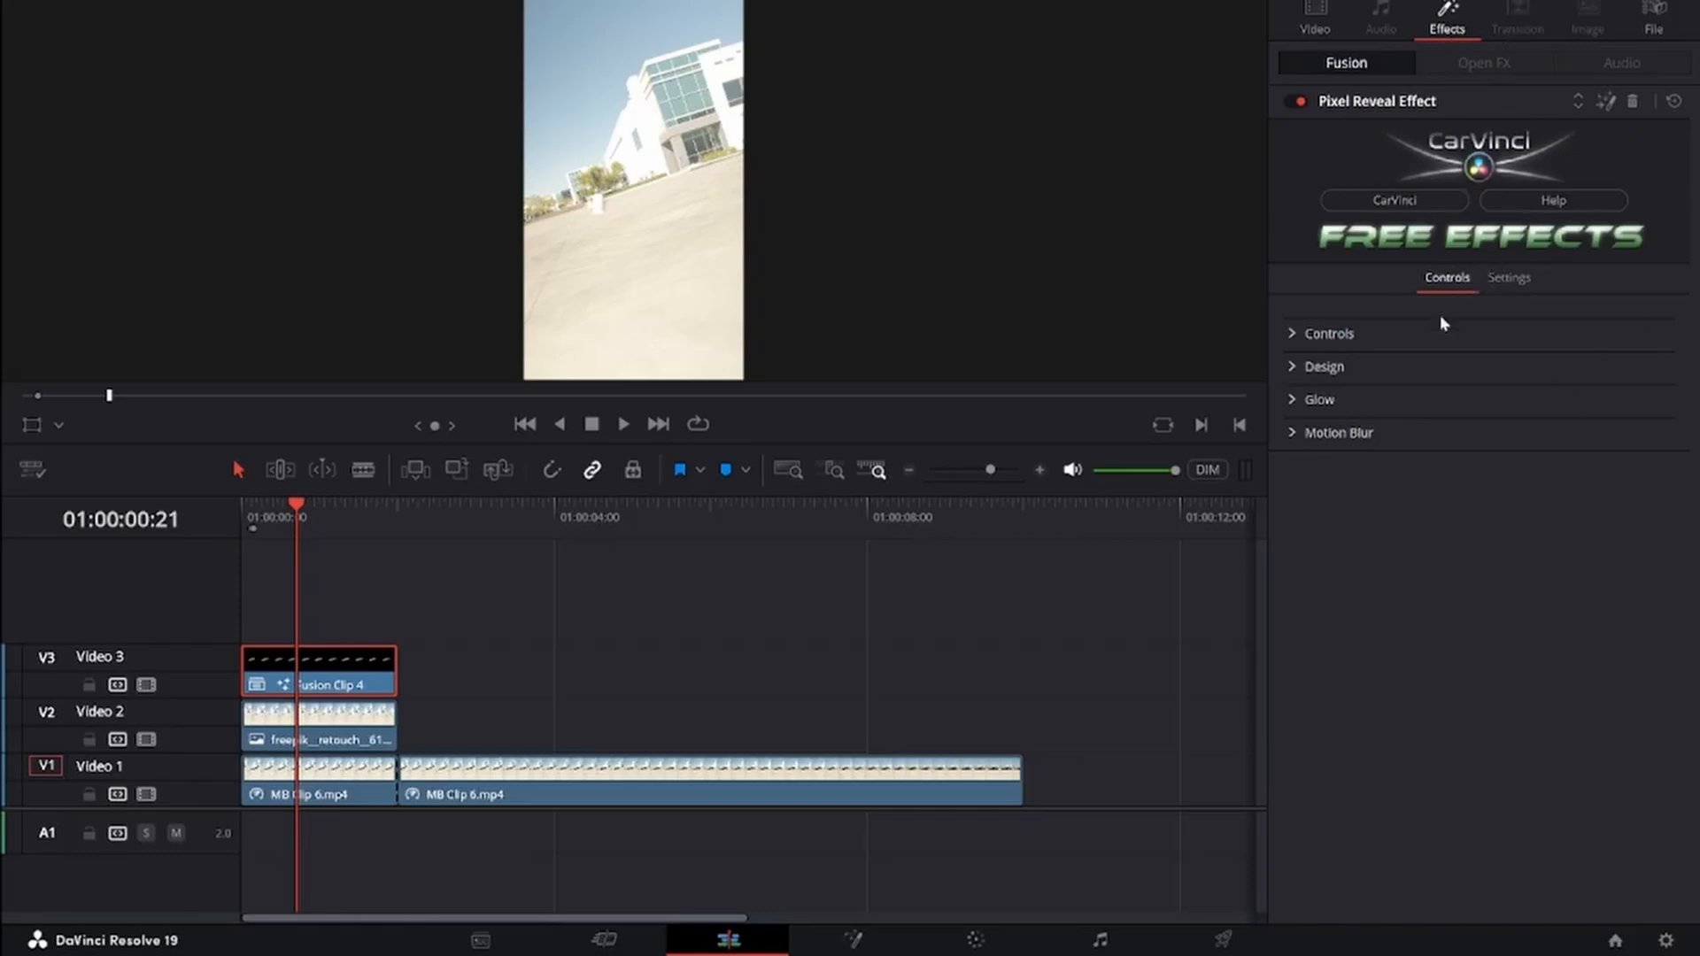
Set the Pixel Reveal Effect's source to Horizontal and its width to 0.083, previewing the reveal on the car at 01:00:01:02
click(1291, 333)
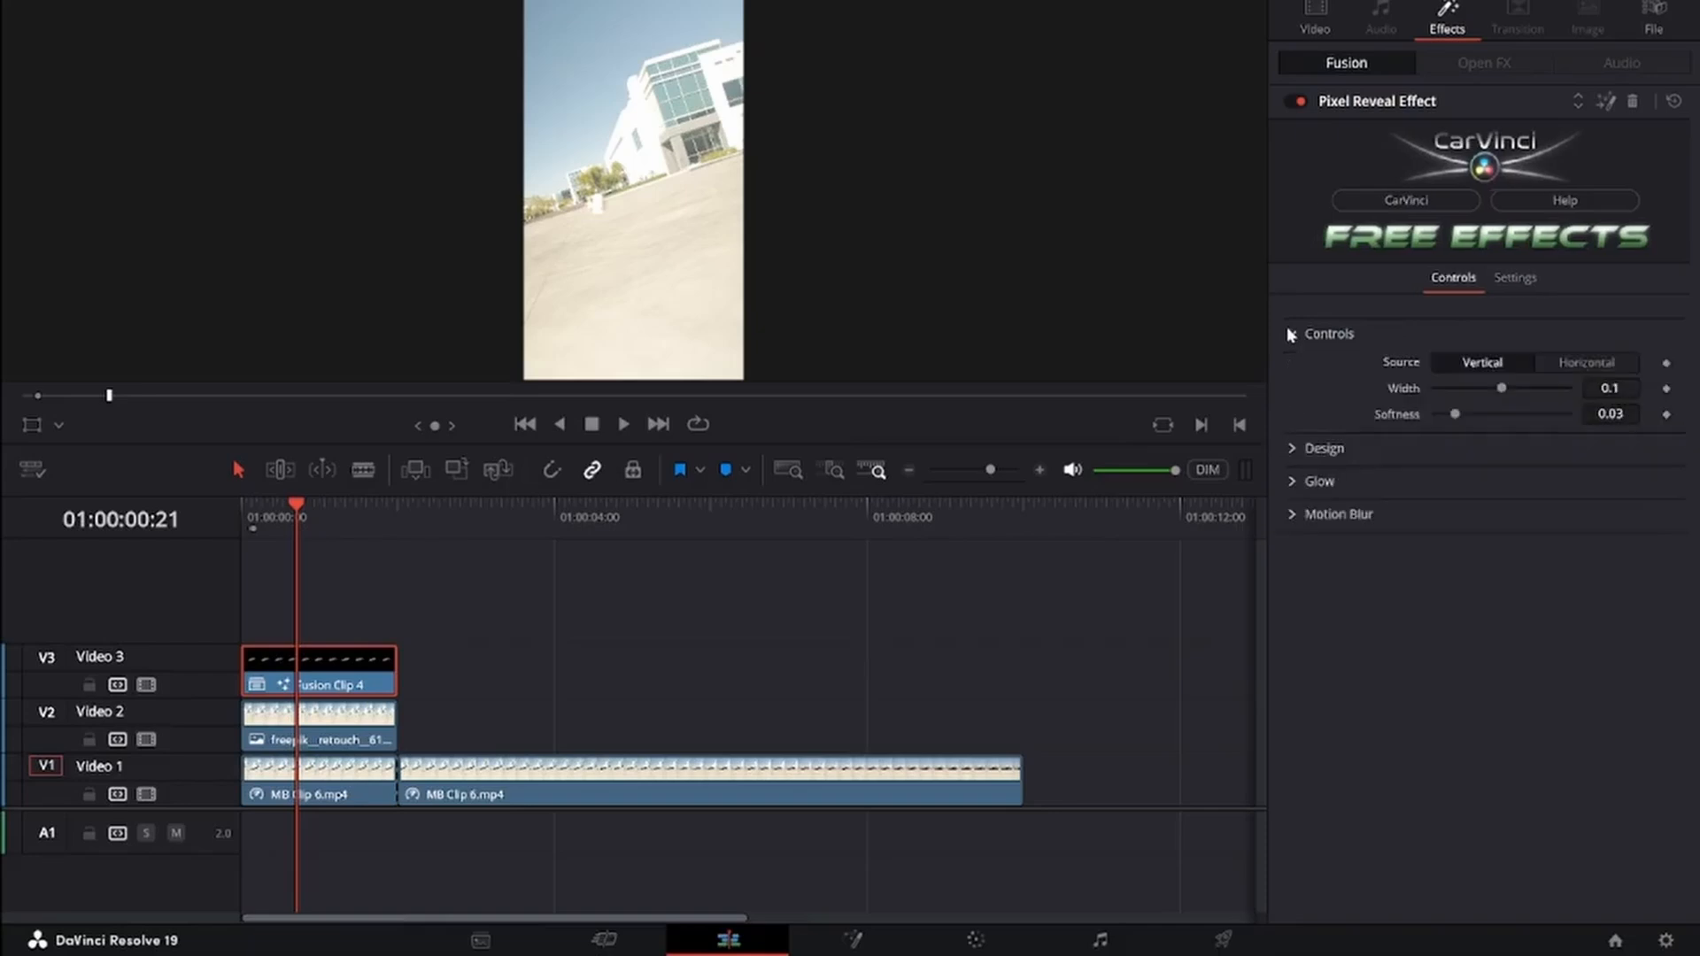
click(1568, 362)
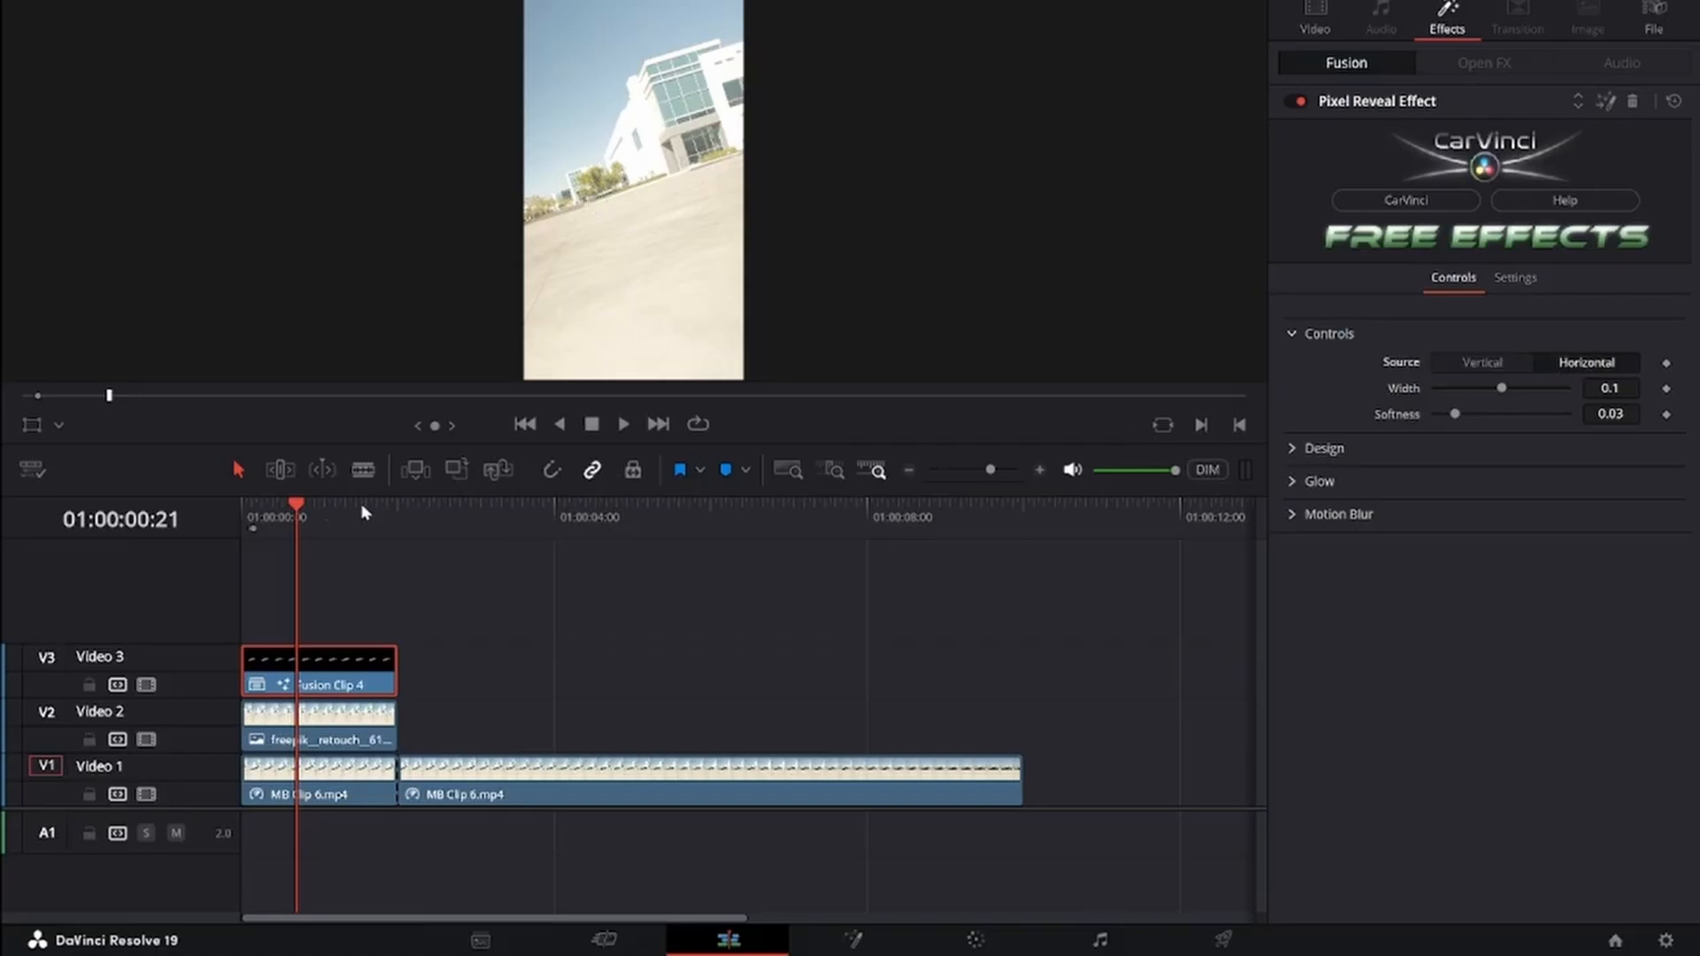
drag(296, 507, 323, 521)
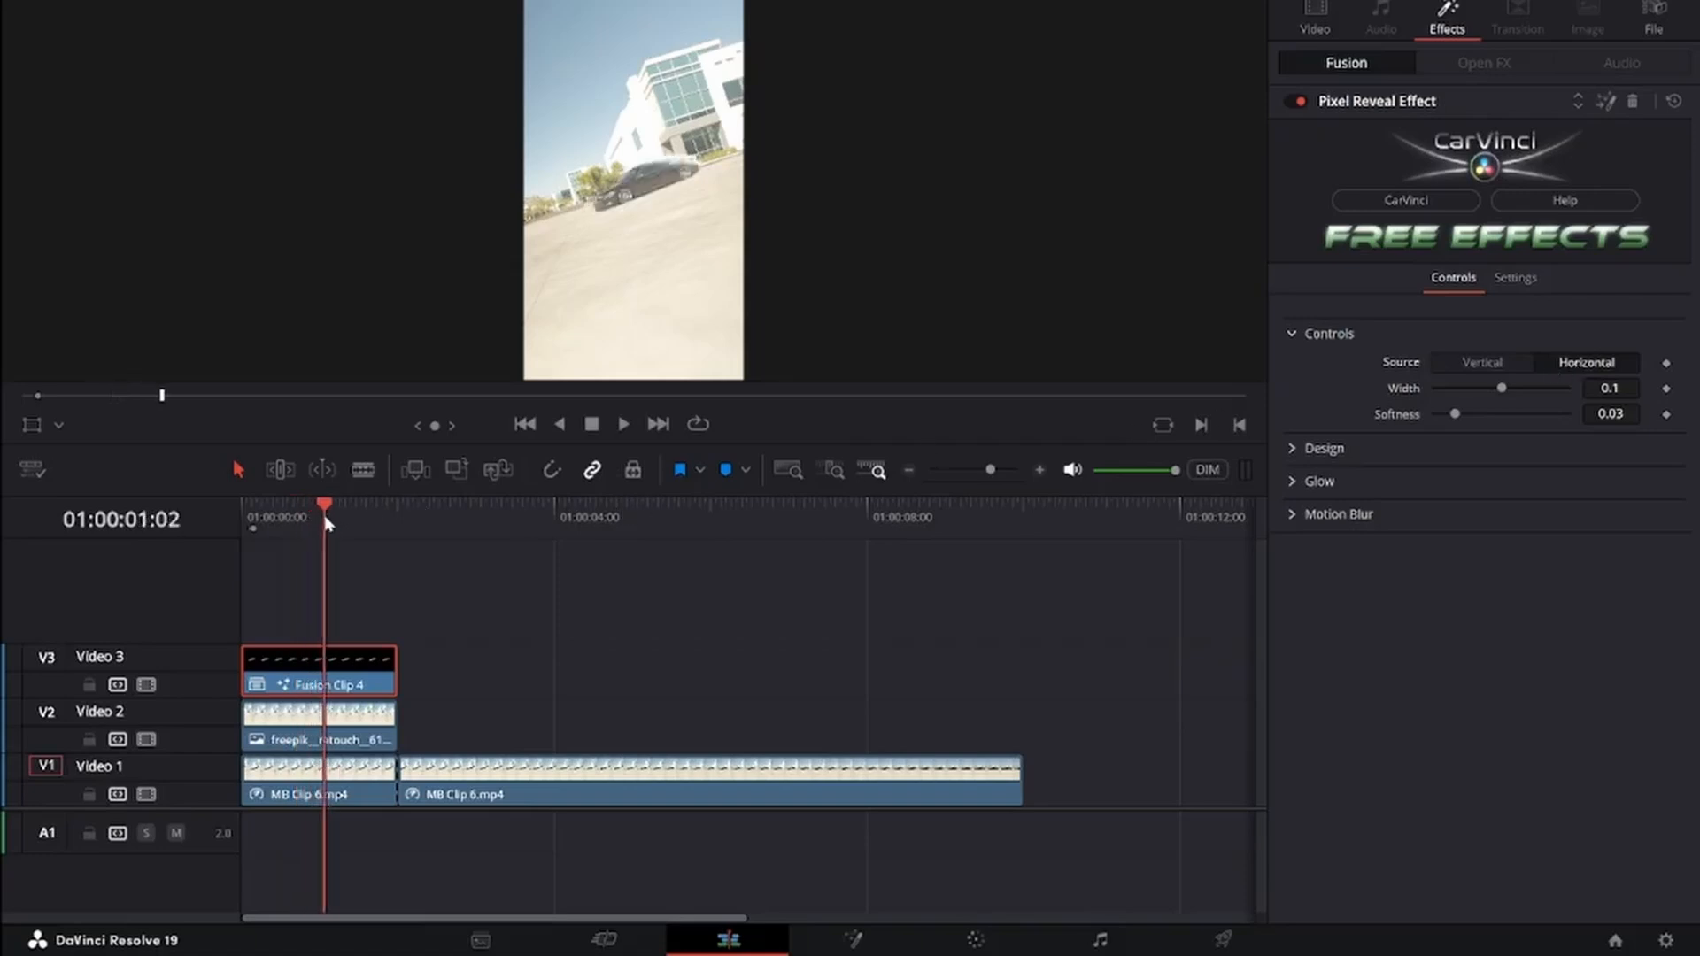
drag(1503, 392, 1491, 392)
mouse_move(616, 199)
mouse_down()
mouse_move(616, 227)
mouse_move(620, 200)
mouse_up()
scroll(620, 200, up, 2)
scroll(625, 202, up, 3)
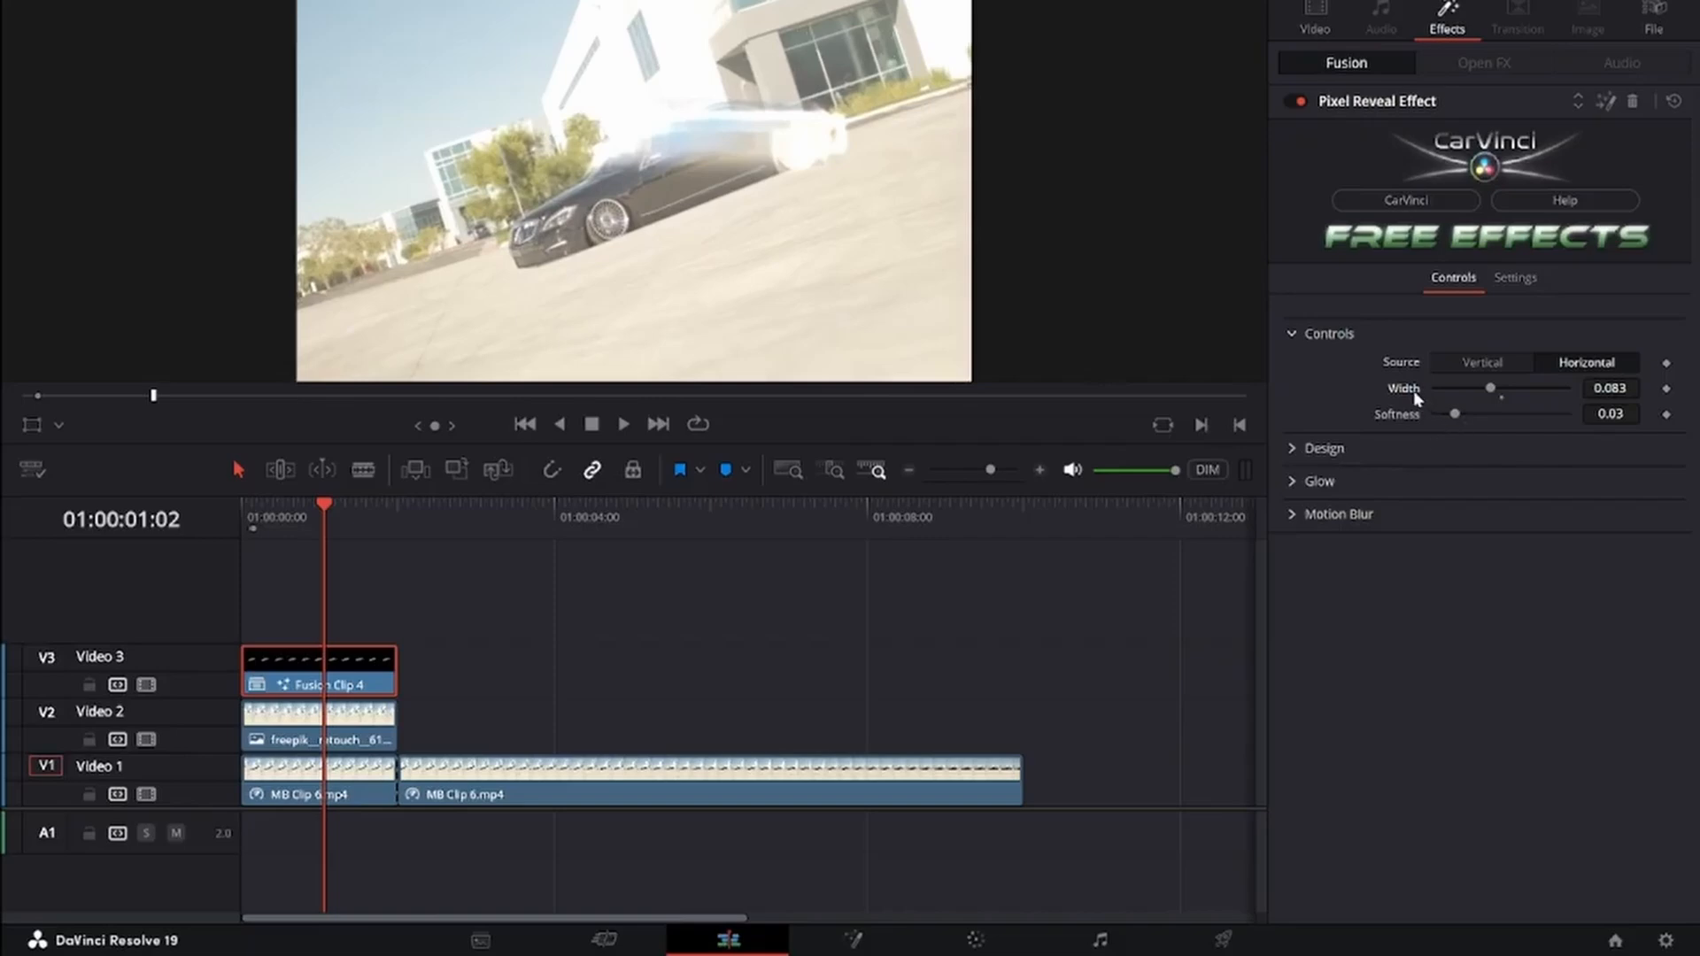
Adjust the pixel size in the effect's Design settings and set the type to Hexagon
click(1294, 449)
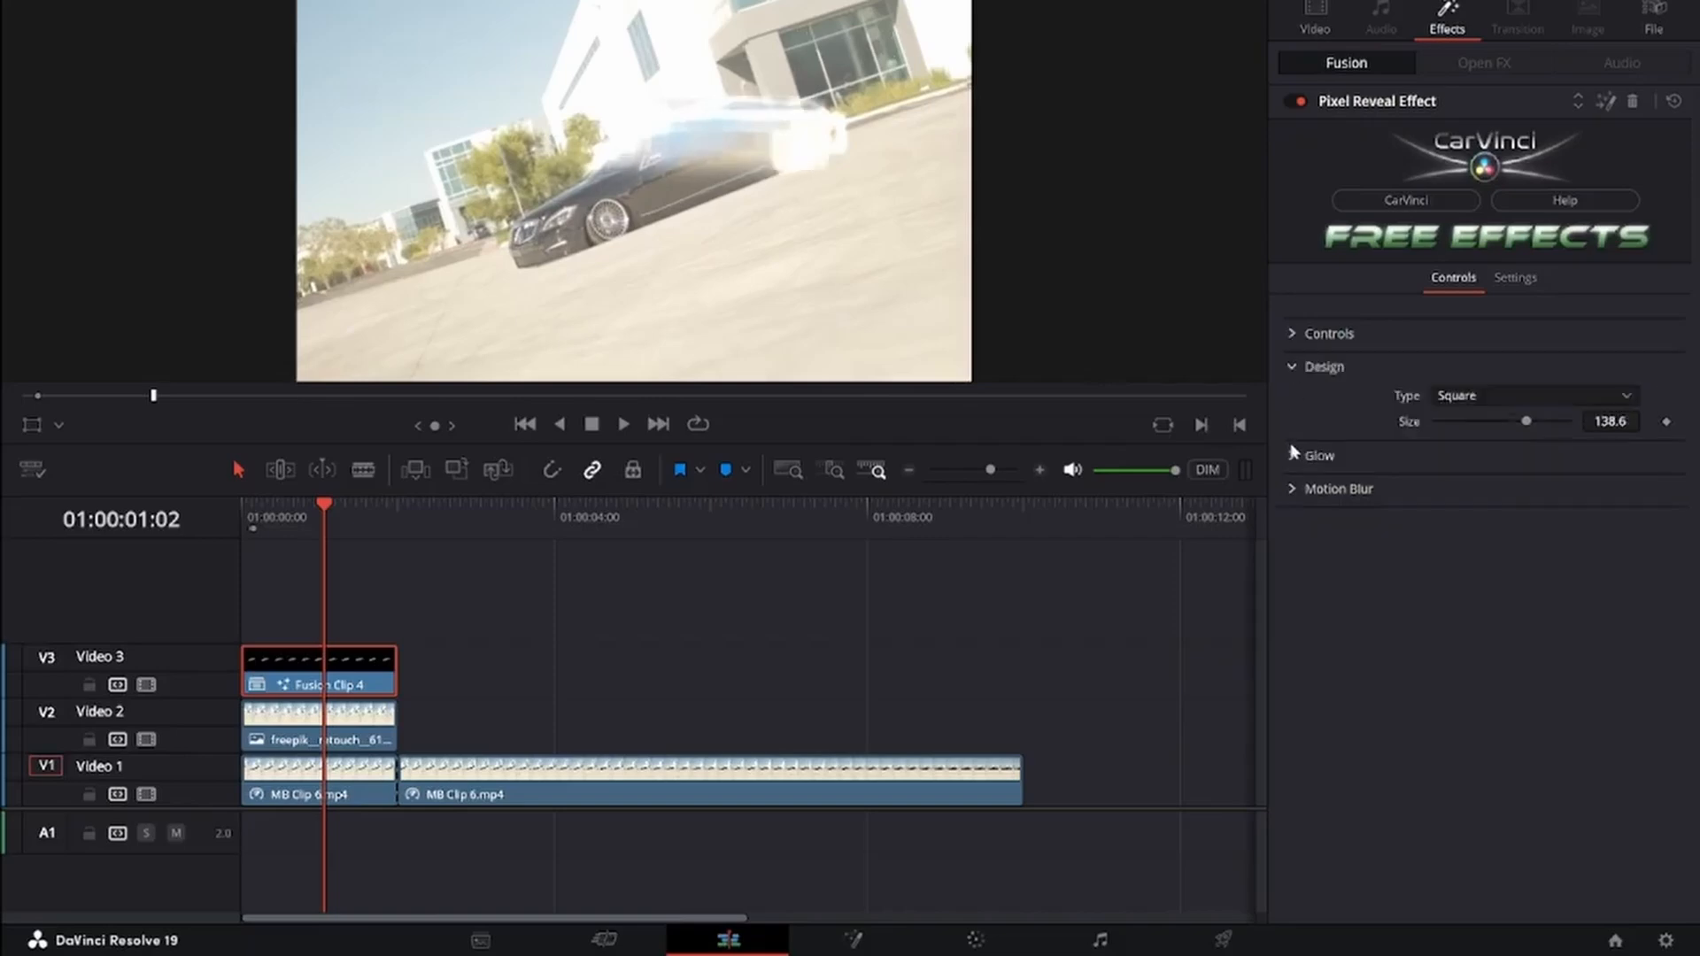
mouse_move(1526, 422)
mouse_down()
mouse_move(1510, 424)
mouse_move(1525, 423)
mouse_up()
click(1500, 396)
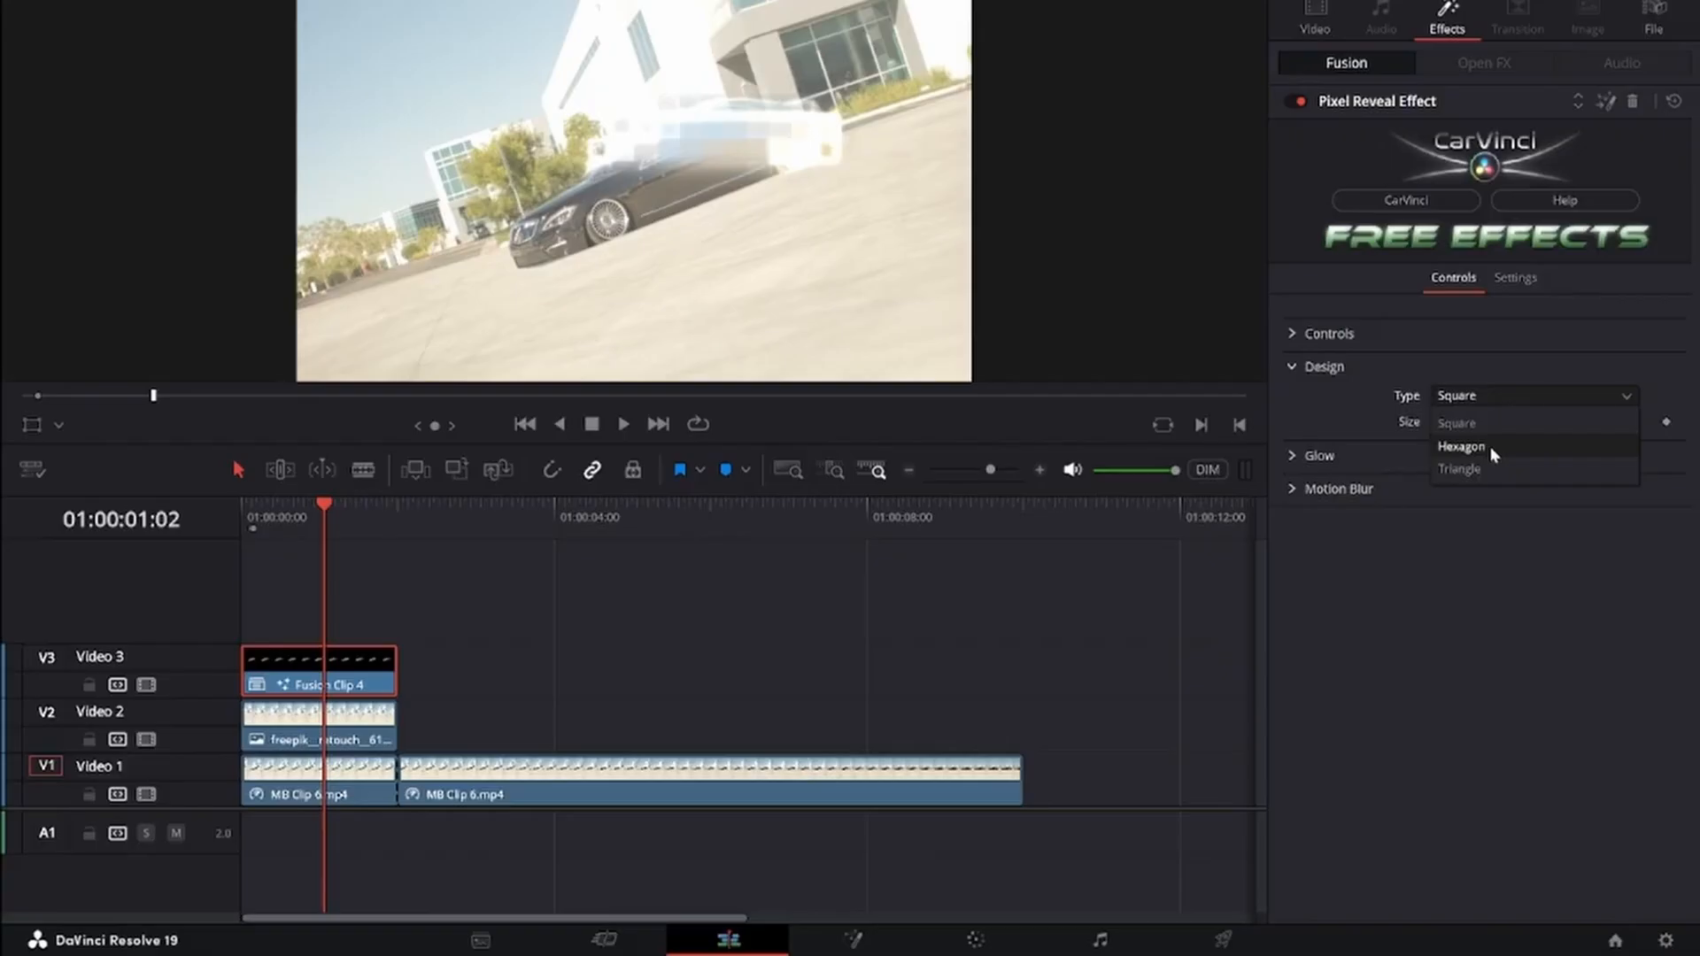
click(1493, 452)
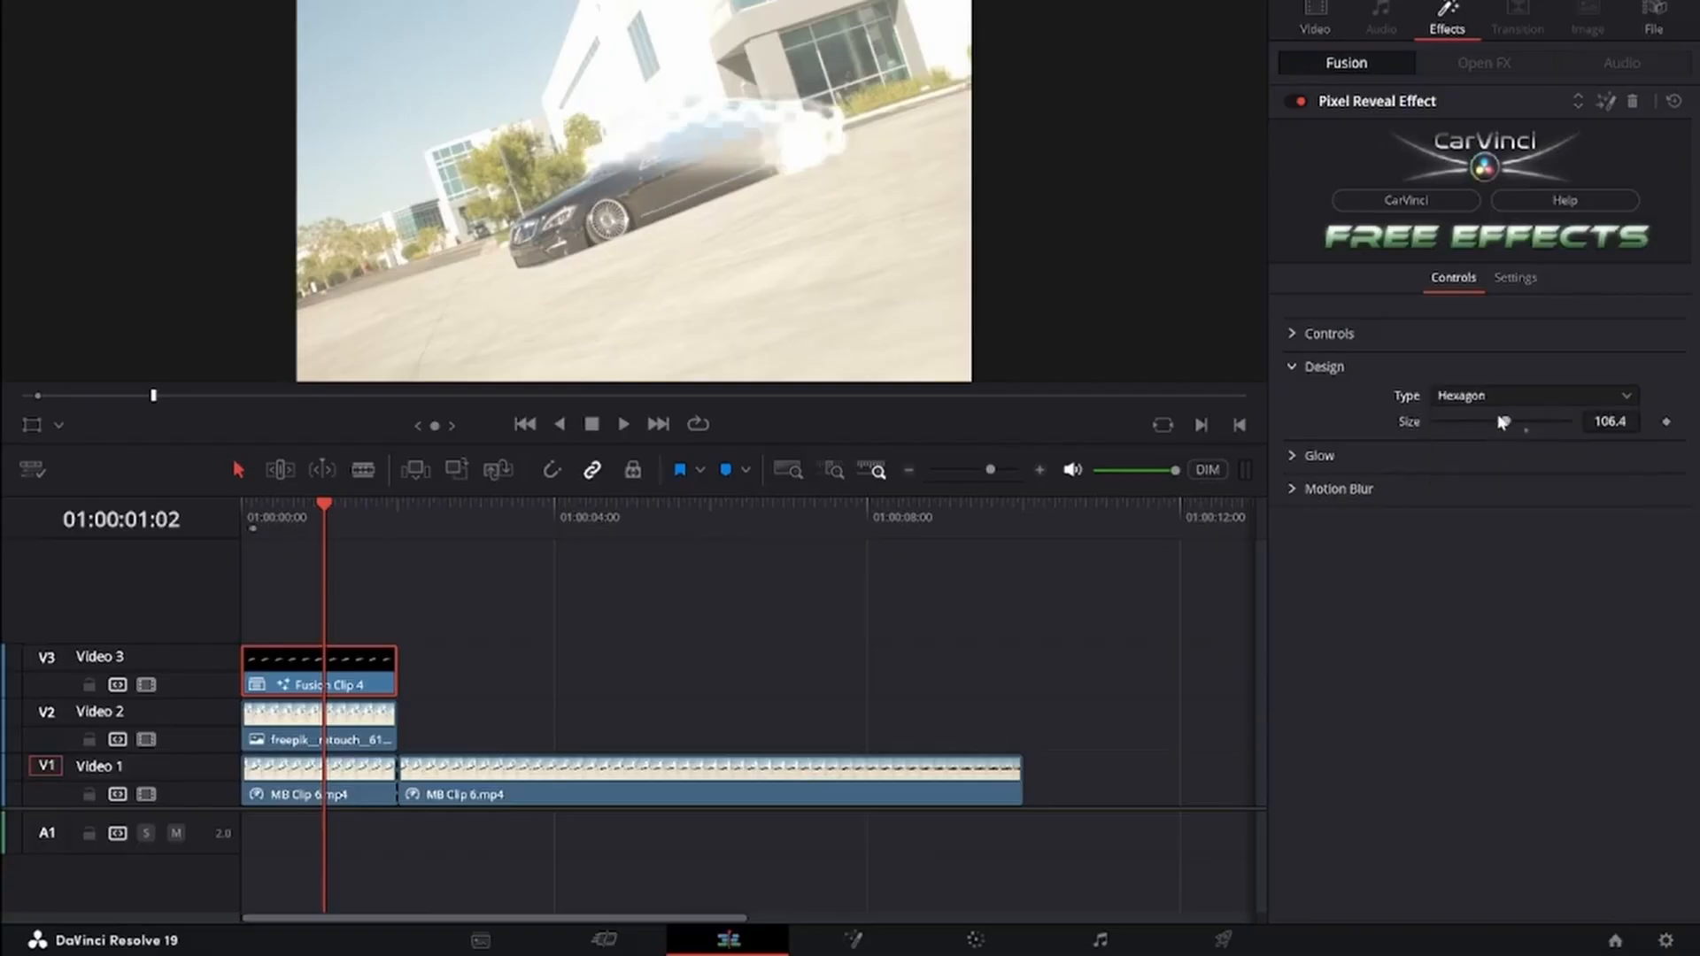
Set the hexagon size to 90.7 and the effect's glow to strength 0.117, threshold 0.391 and intensity 0.667
drag(1508, 426, 1496, 427)
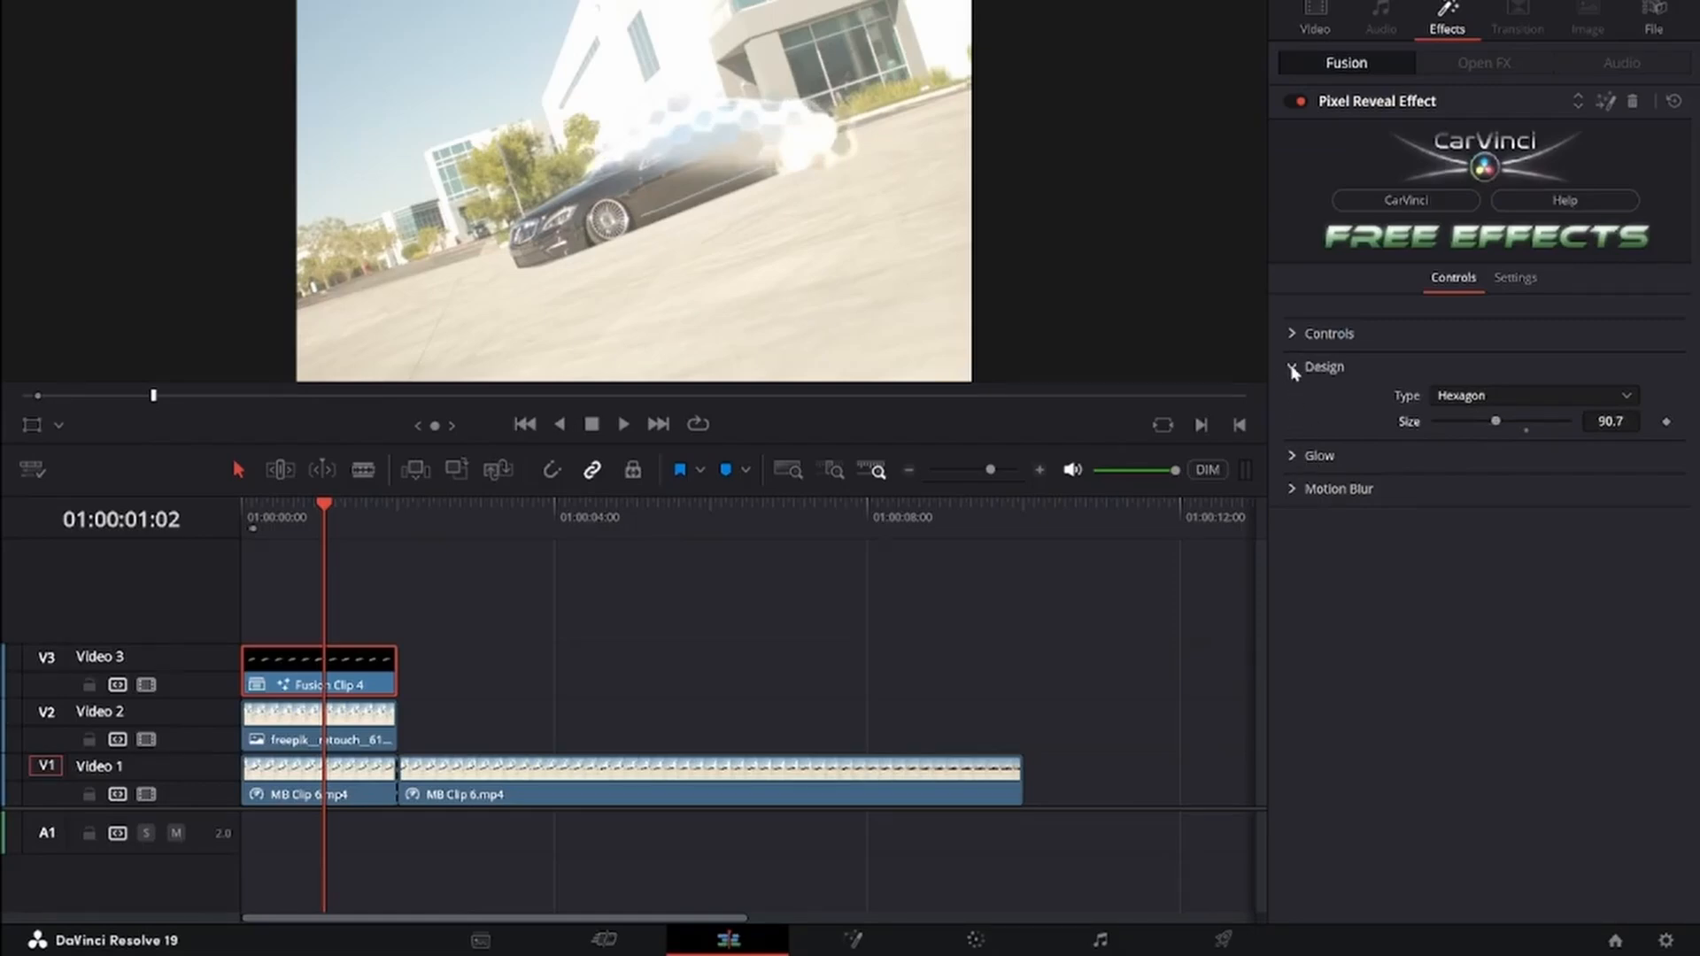
click(1299, 403)
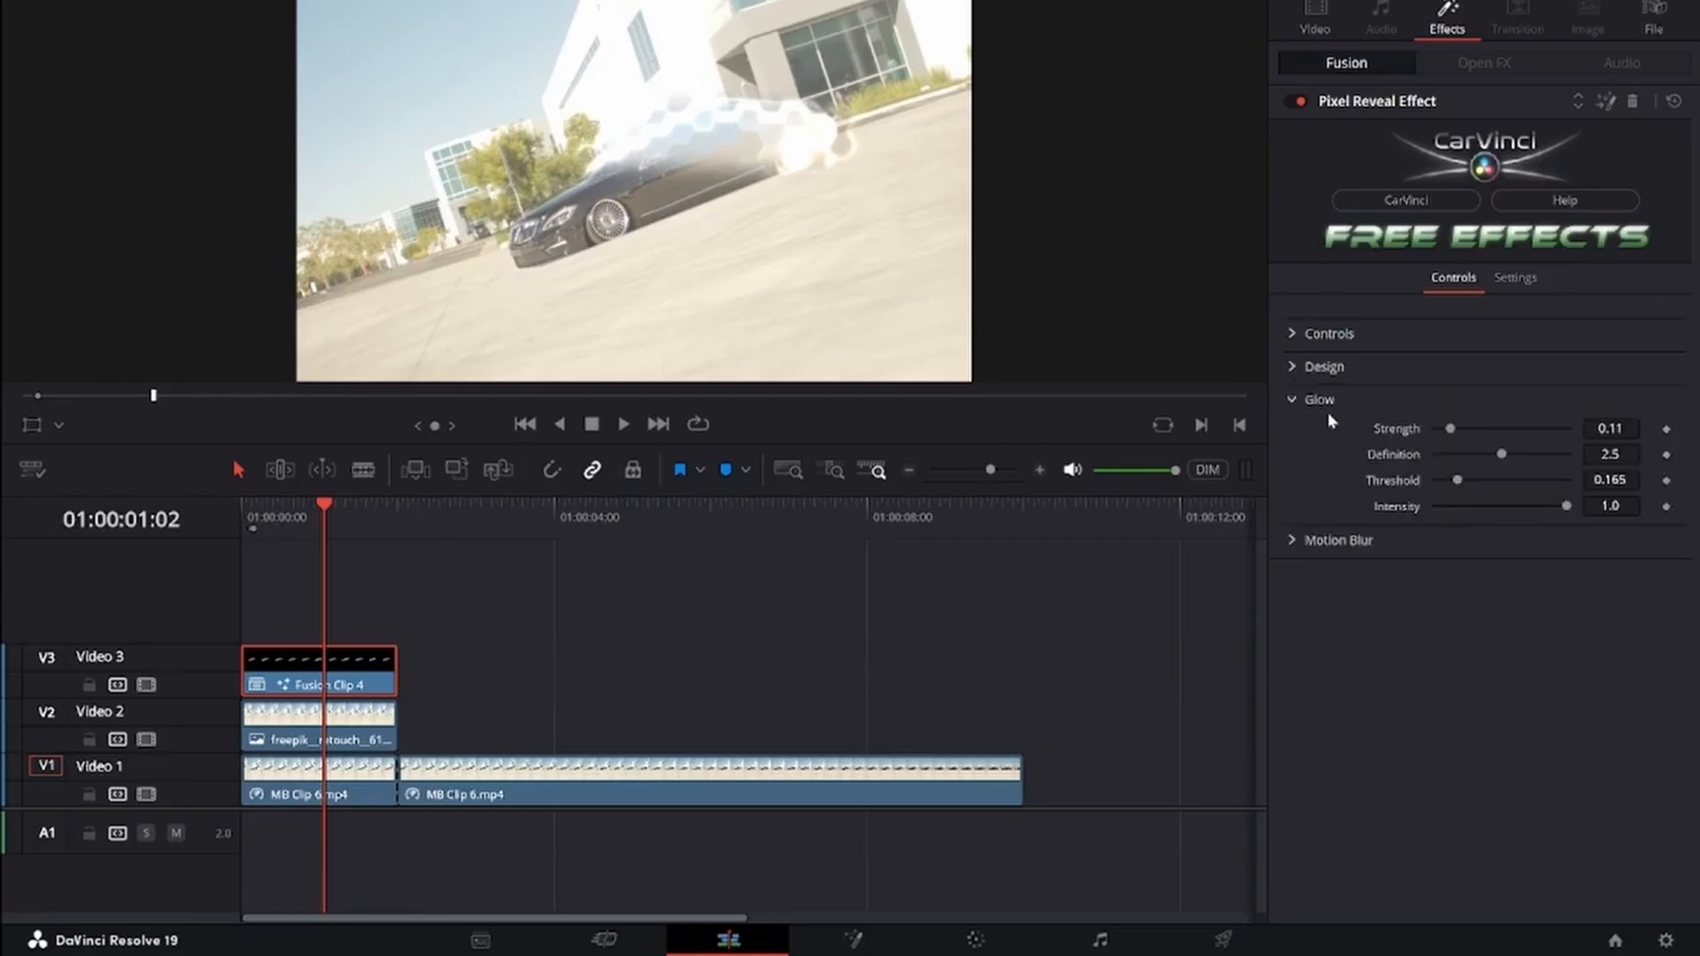
mouse_move(1439, 428)
mouse_down()
mouse_move(1471, 433)
mouse_move(1453, 437)
mouse_up()
drag(1459, 482, 1513, 507)
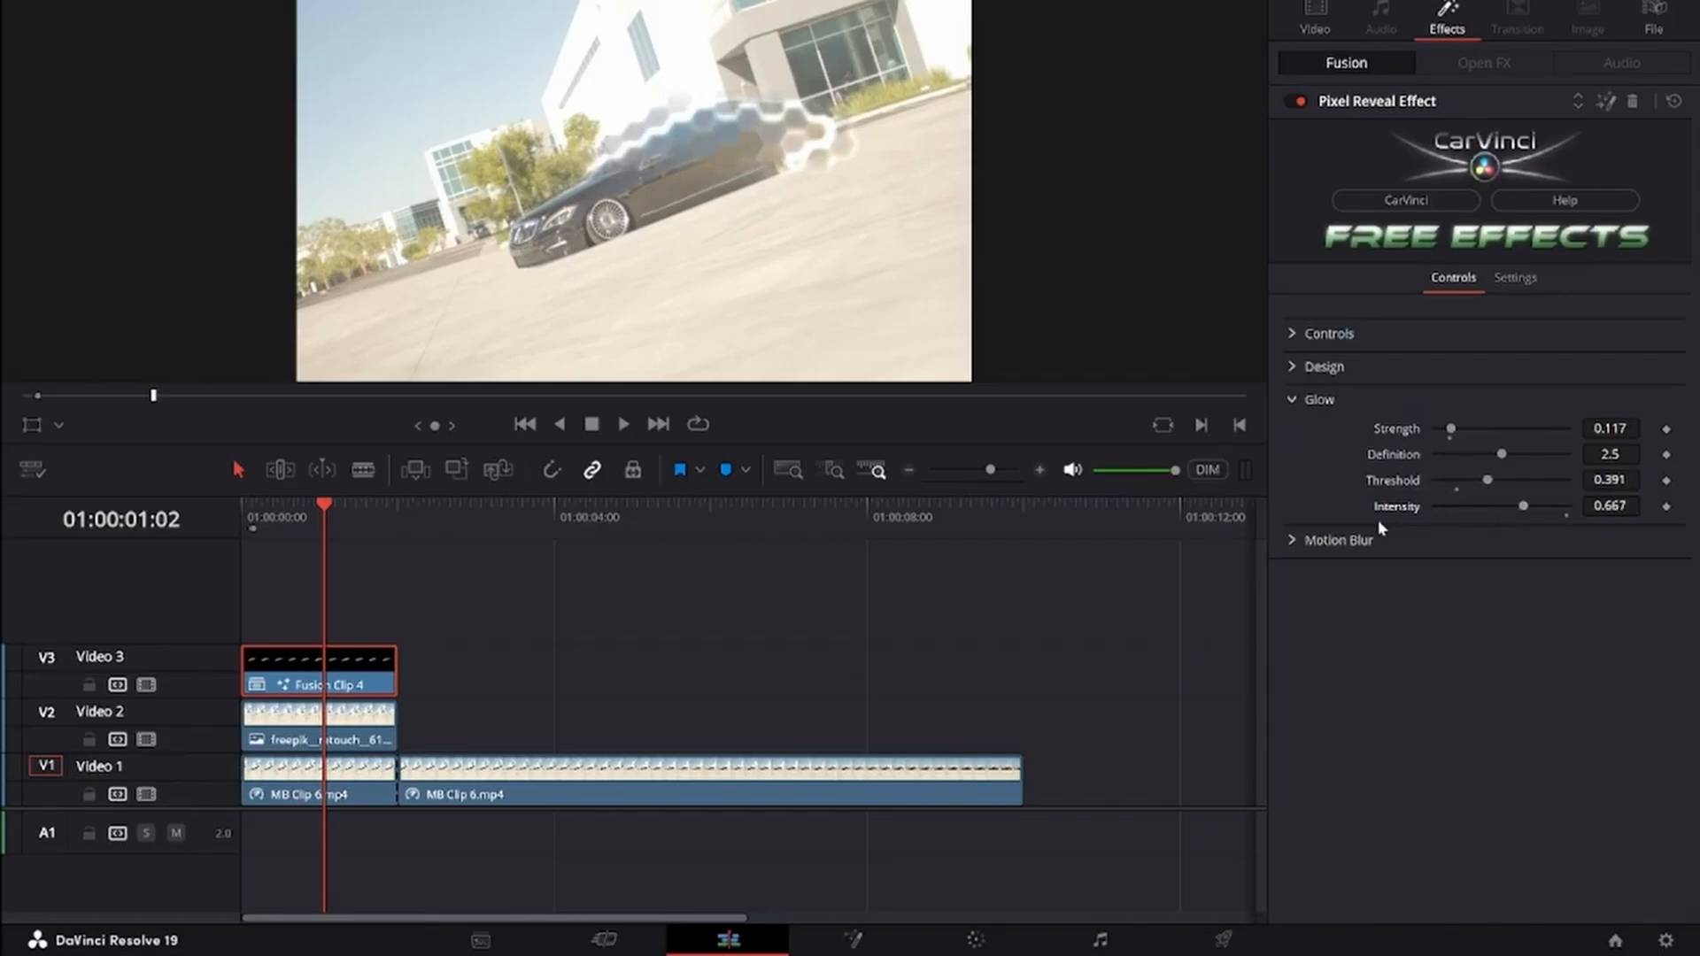
Play back the start of the reveal and enable motion blur on the Pixel Reveal Effect
click(1293, 542)
click(1293, 400)
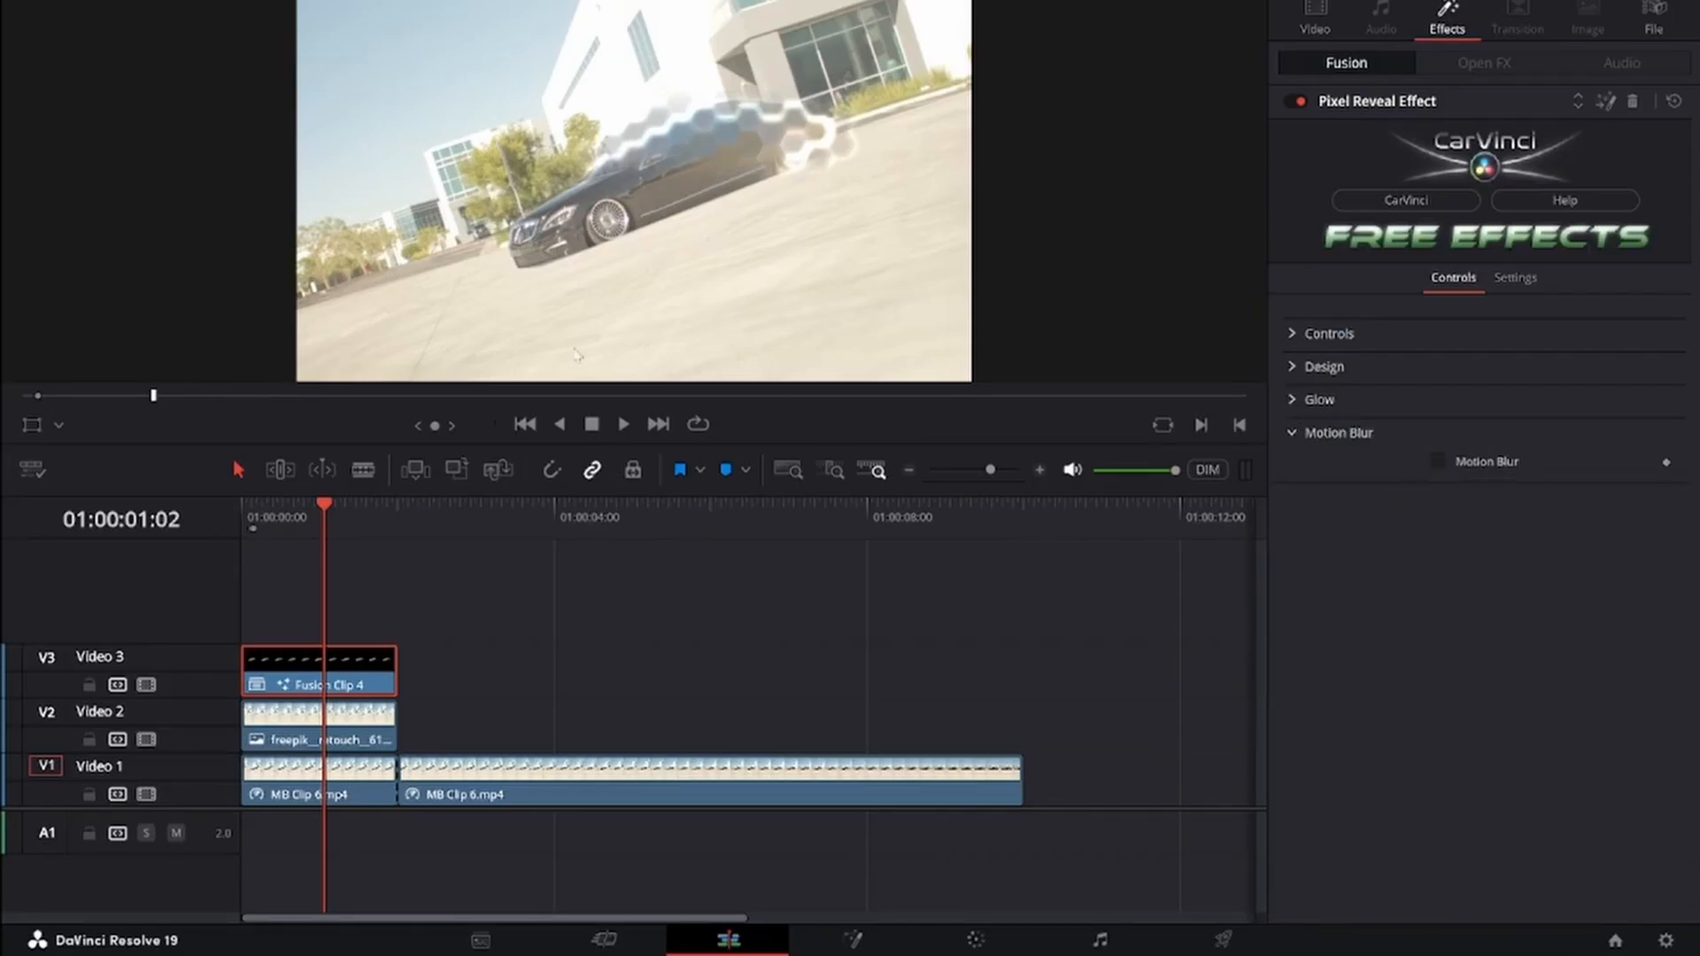
drag(342, 512, 264, 528)
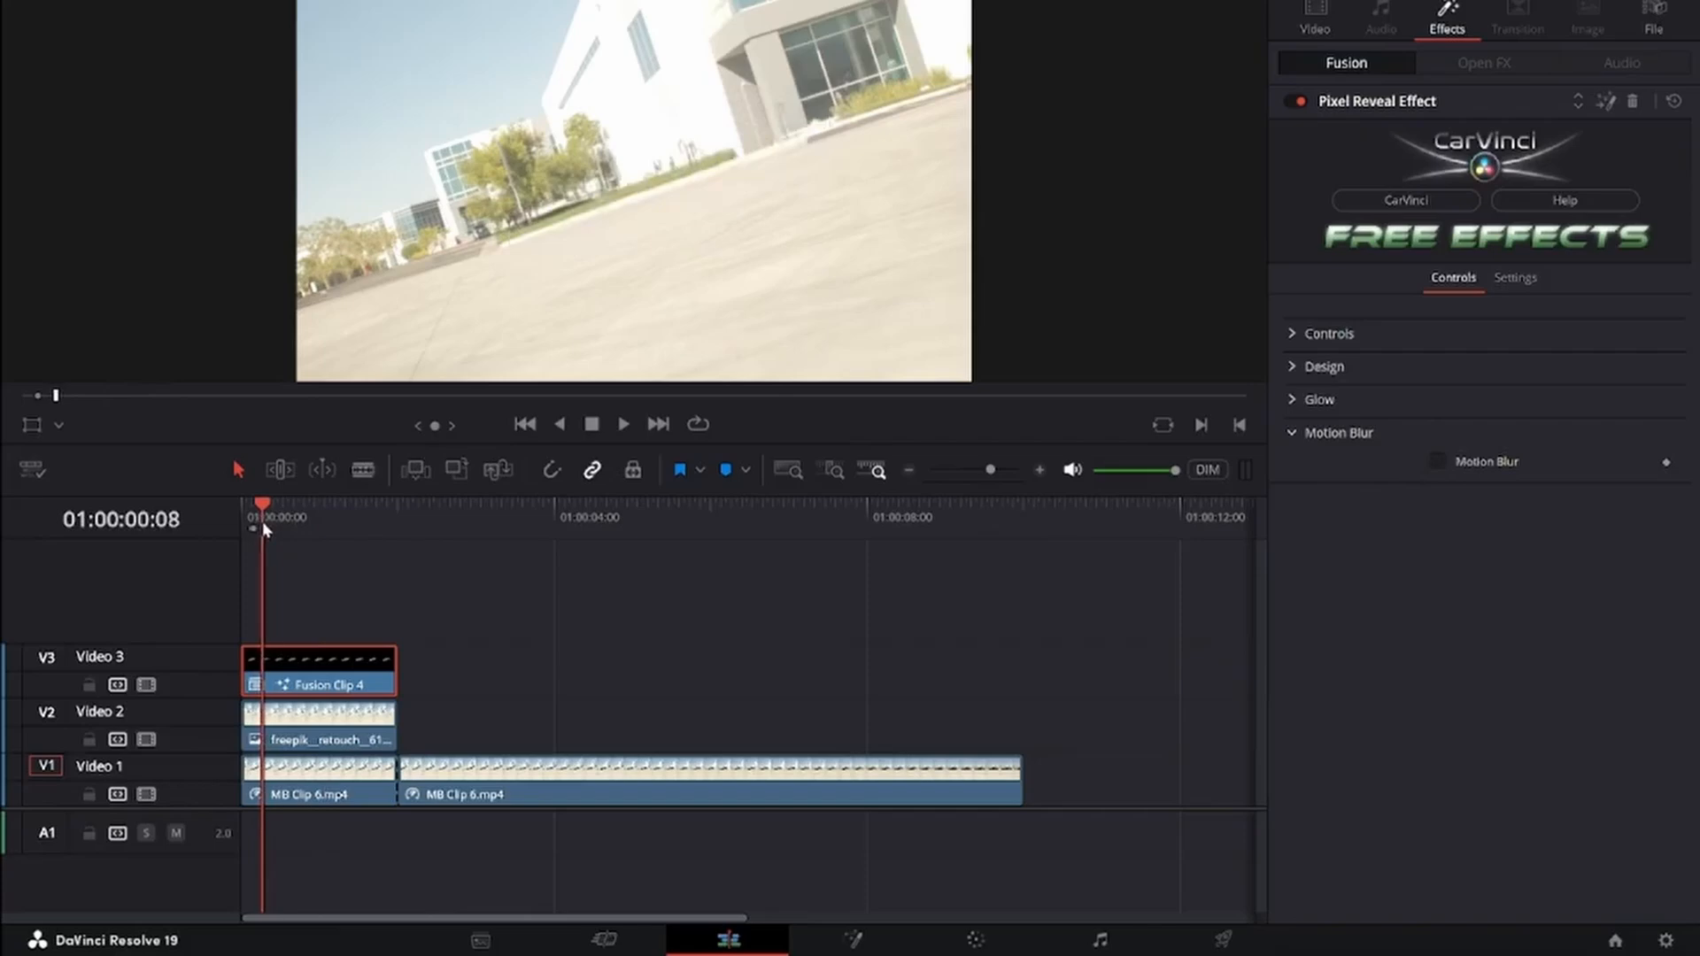
key(space)
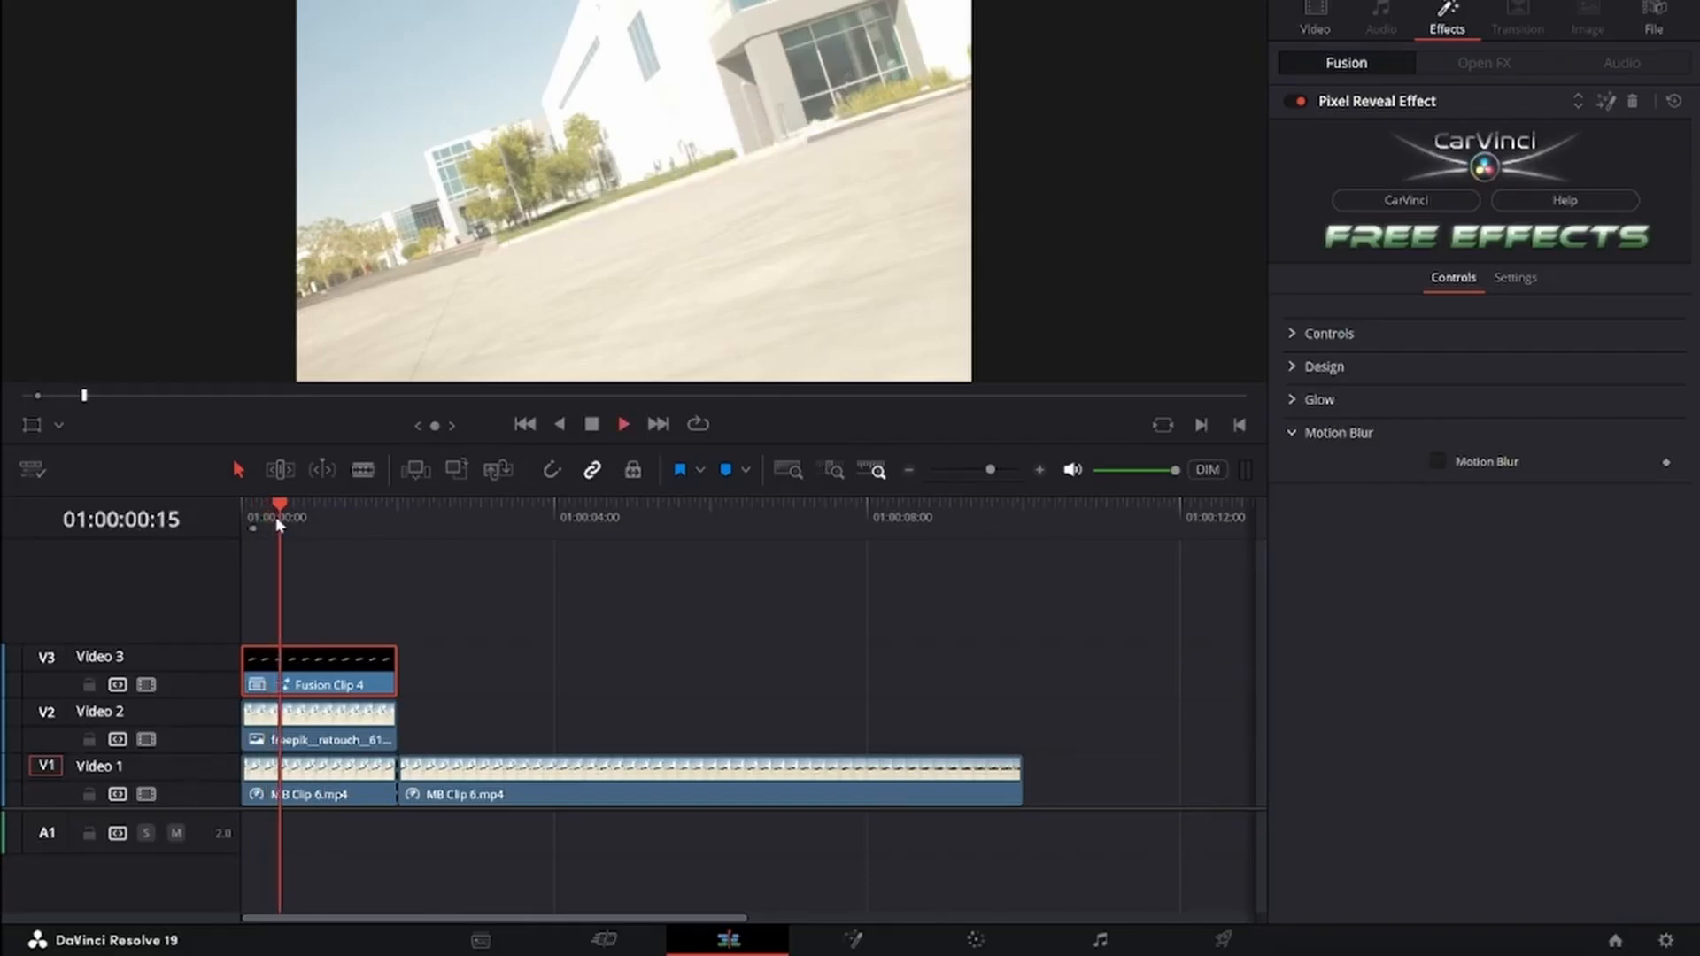
click(279, 521)
click(1438, 461)
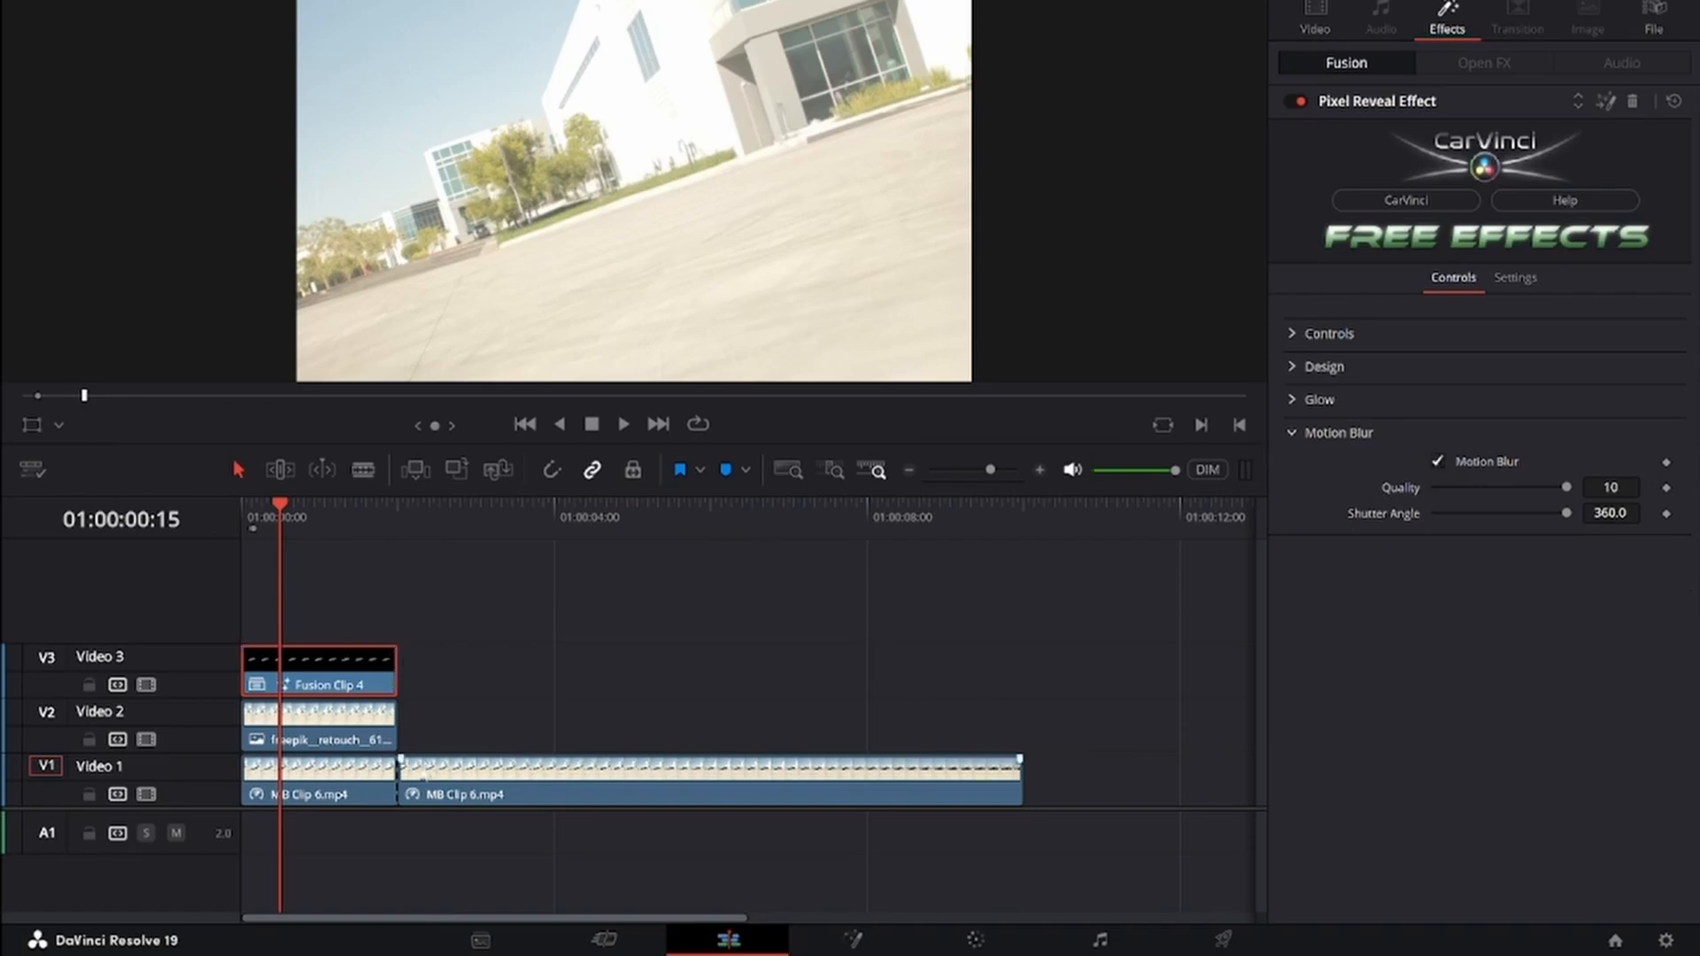
Combine the Fusion clip on Video 3 and the freepik retouch still on Video 2 into a new compound clip
drag(320, 597, 349, 731)
right_click(349, 731)
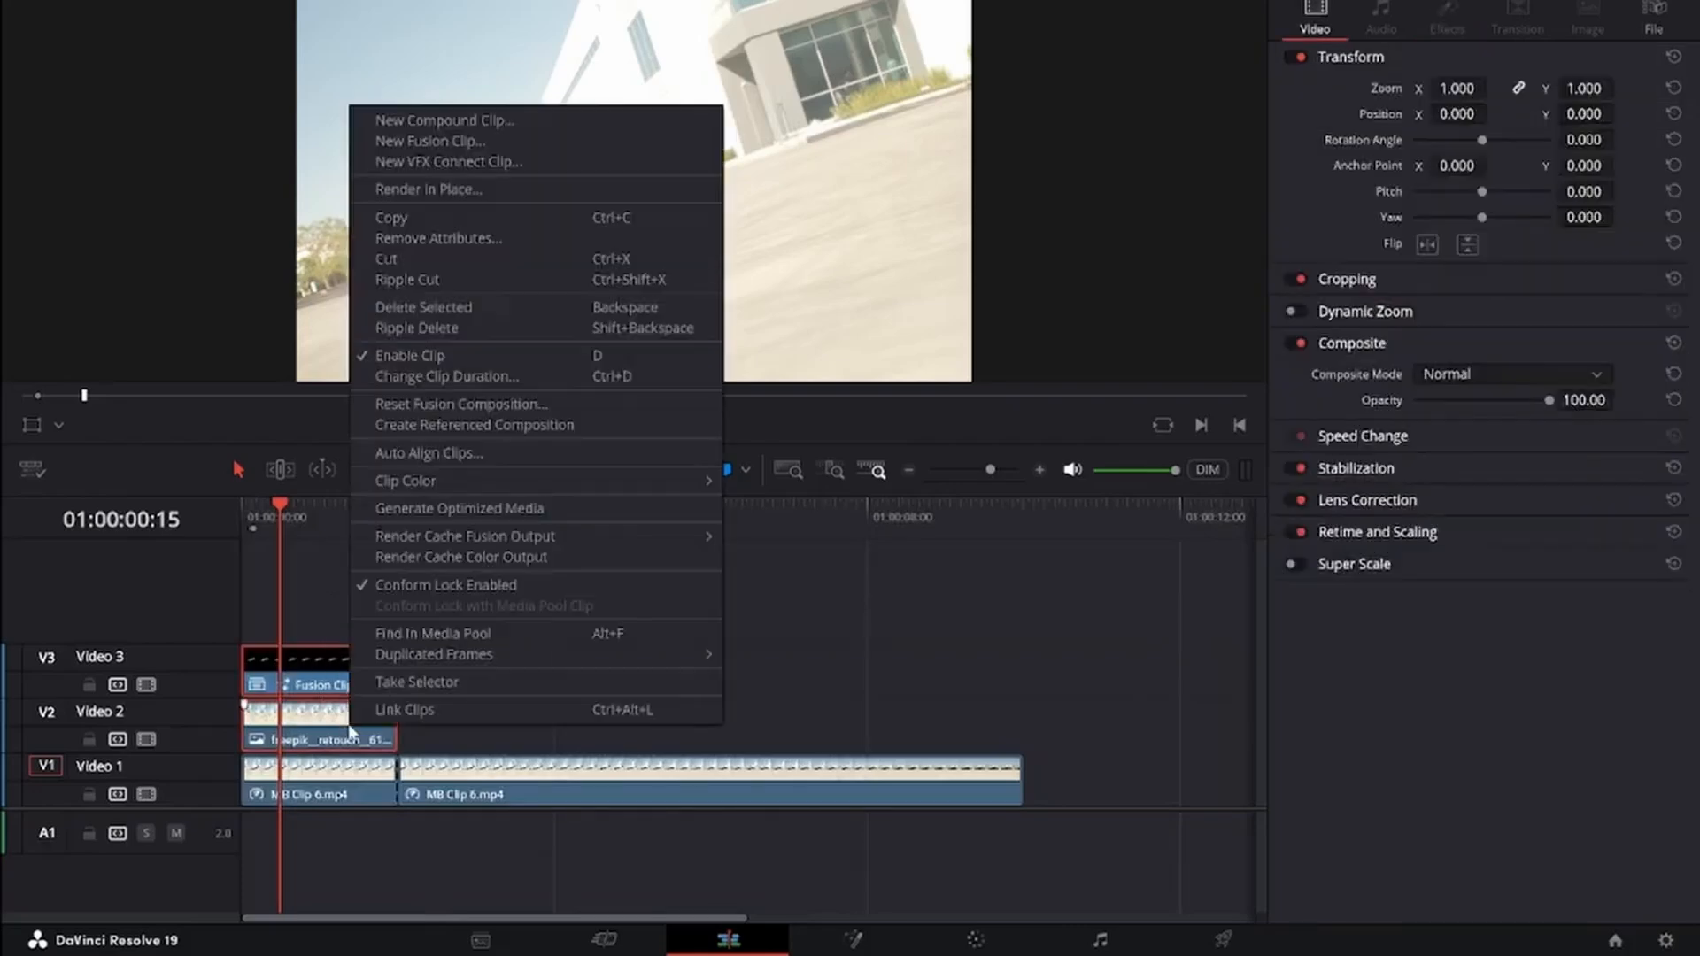
click(444, 122)
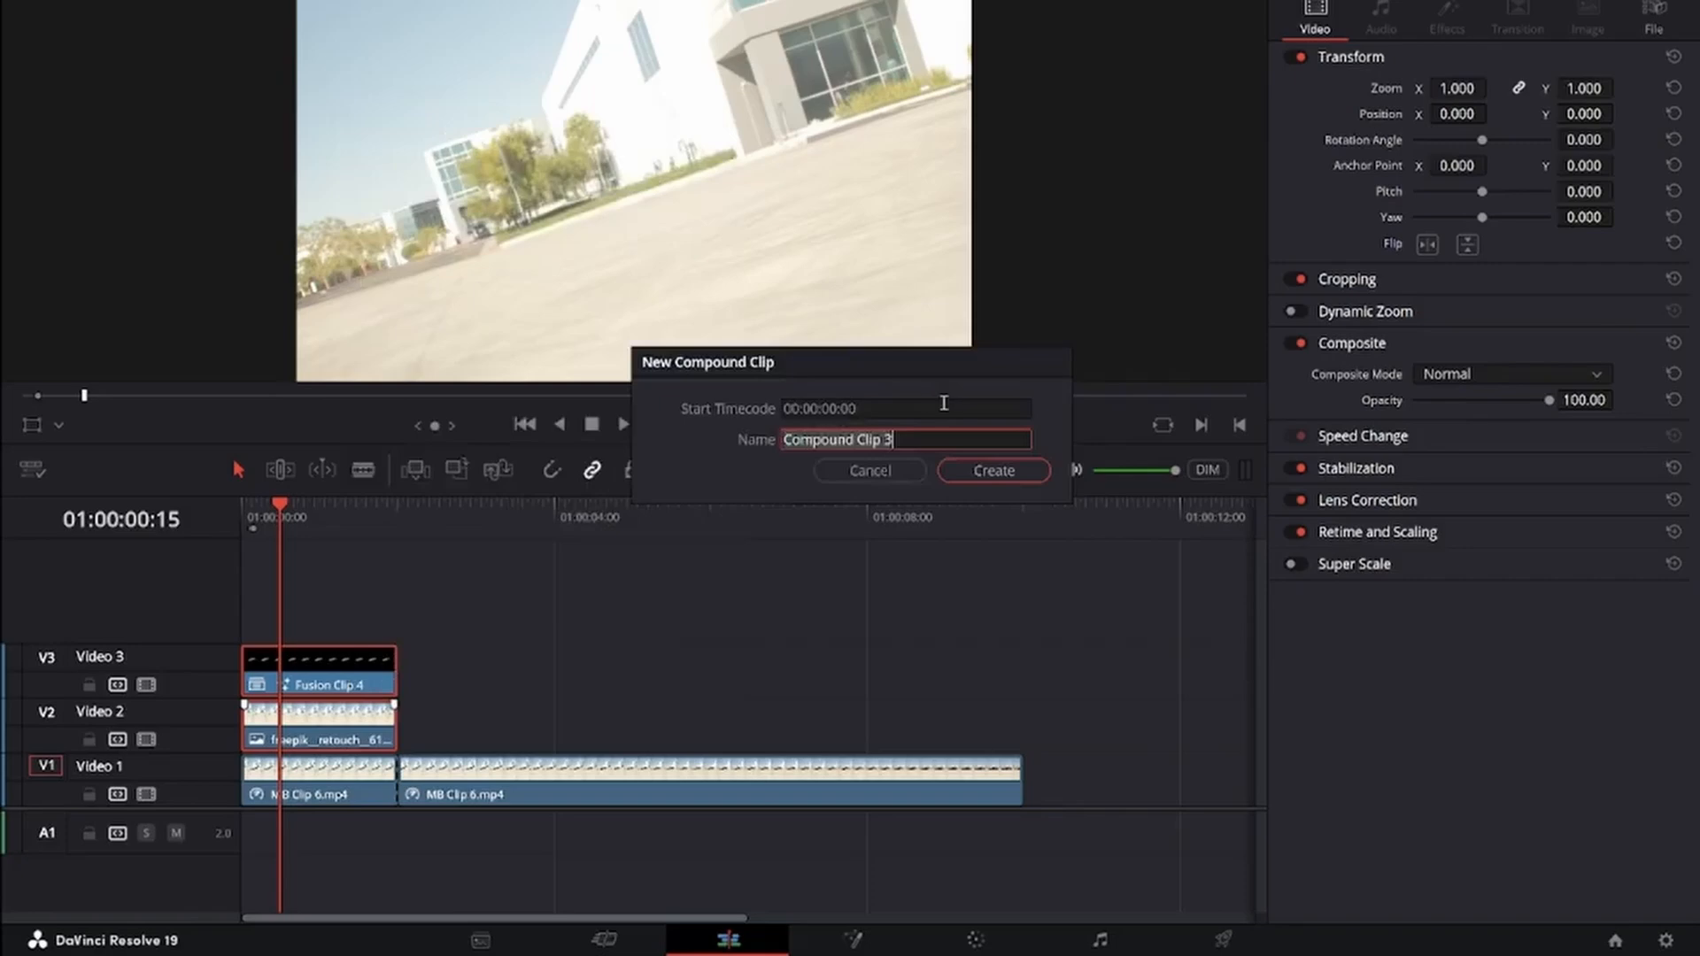
click(994, 470)
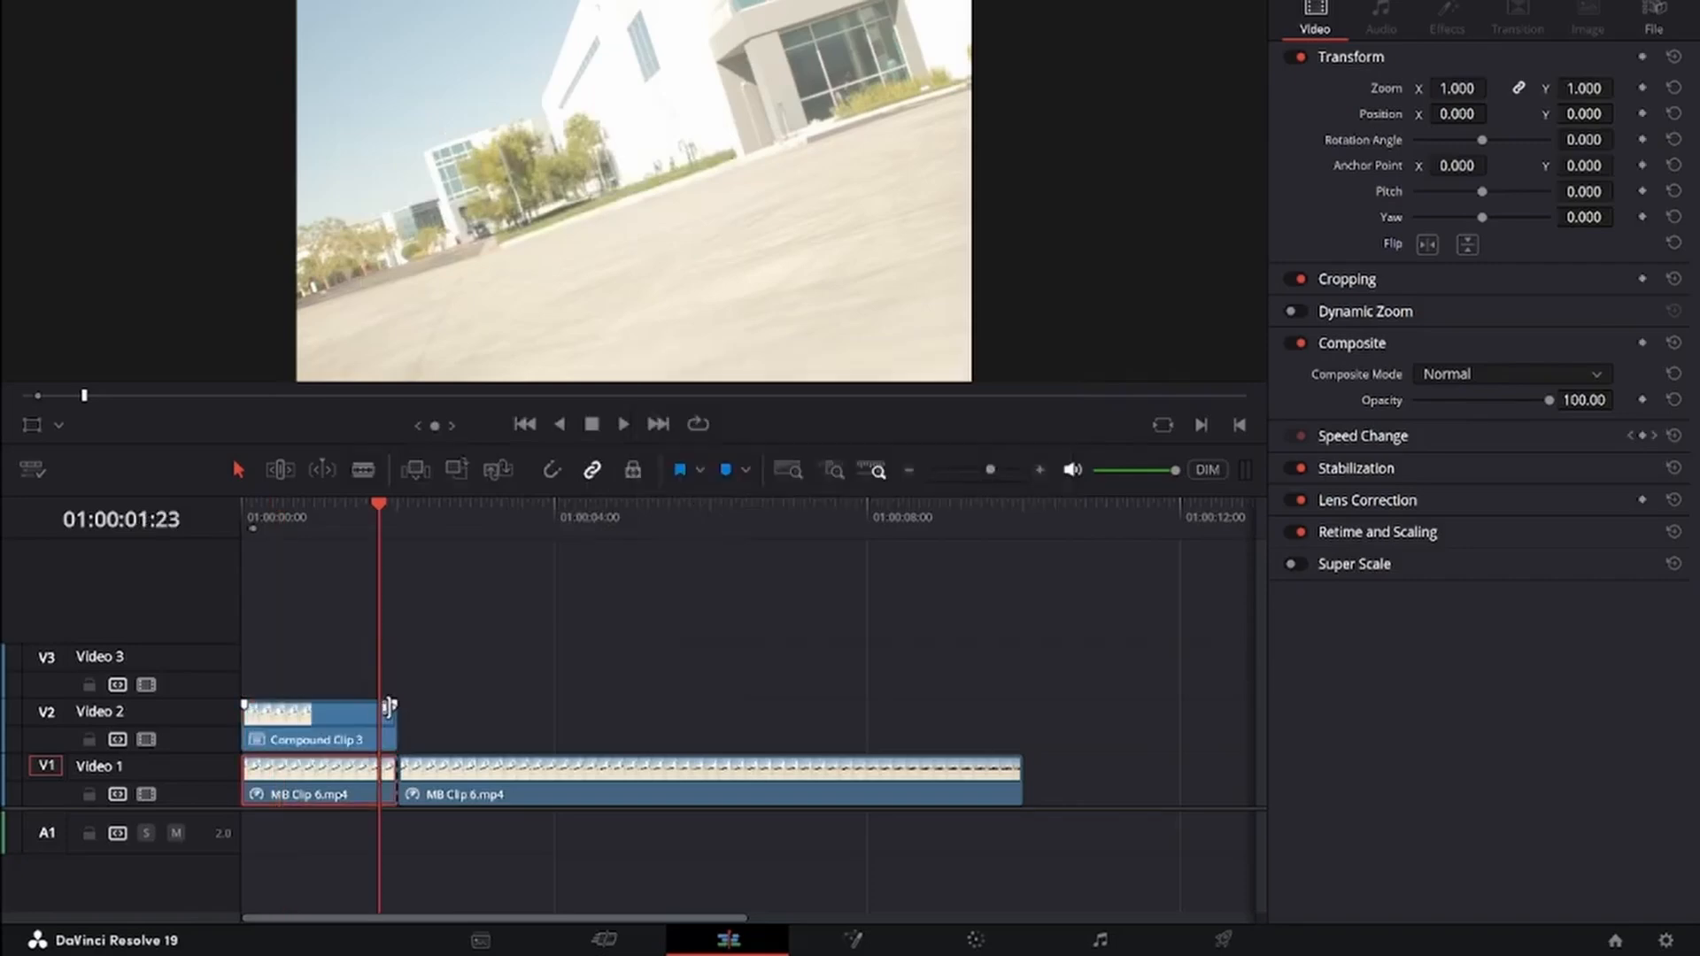
Disable the first MB Clip 6 segment on Video 1 and add a fade-out of about 13 frames to the compound clip
key(d)
drag(392, 706, 361, 706)
click(375, 722)
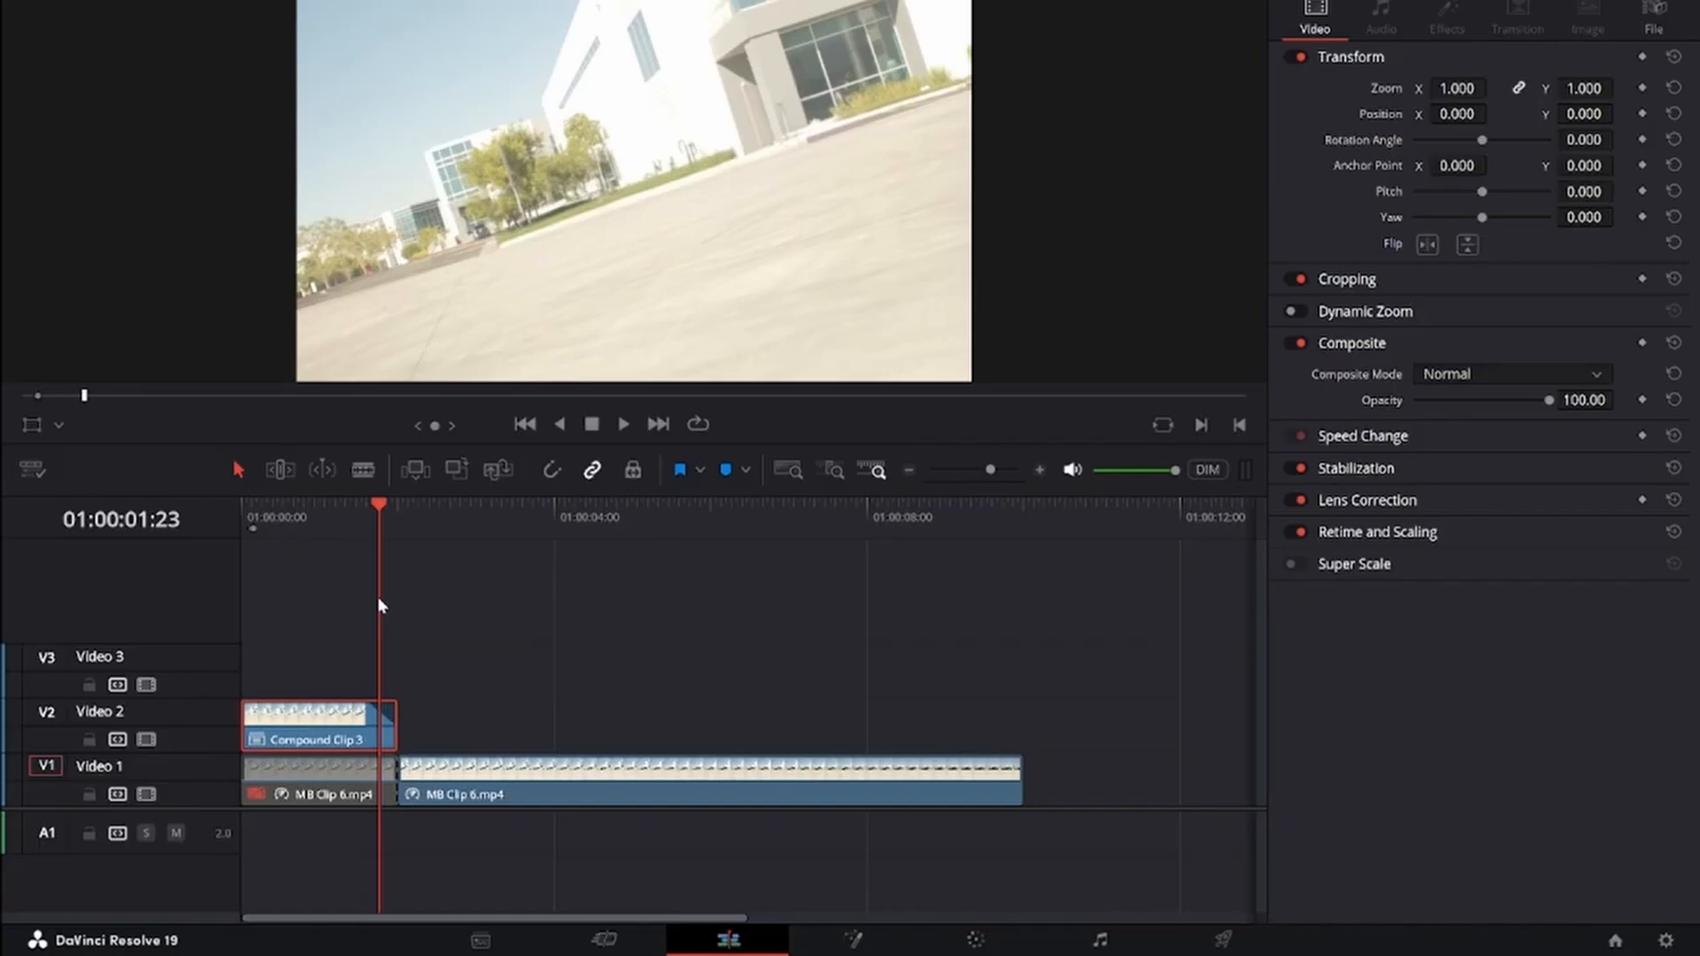
drag(356, 706, 363, 706)
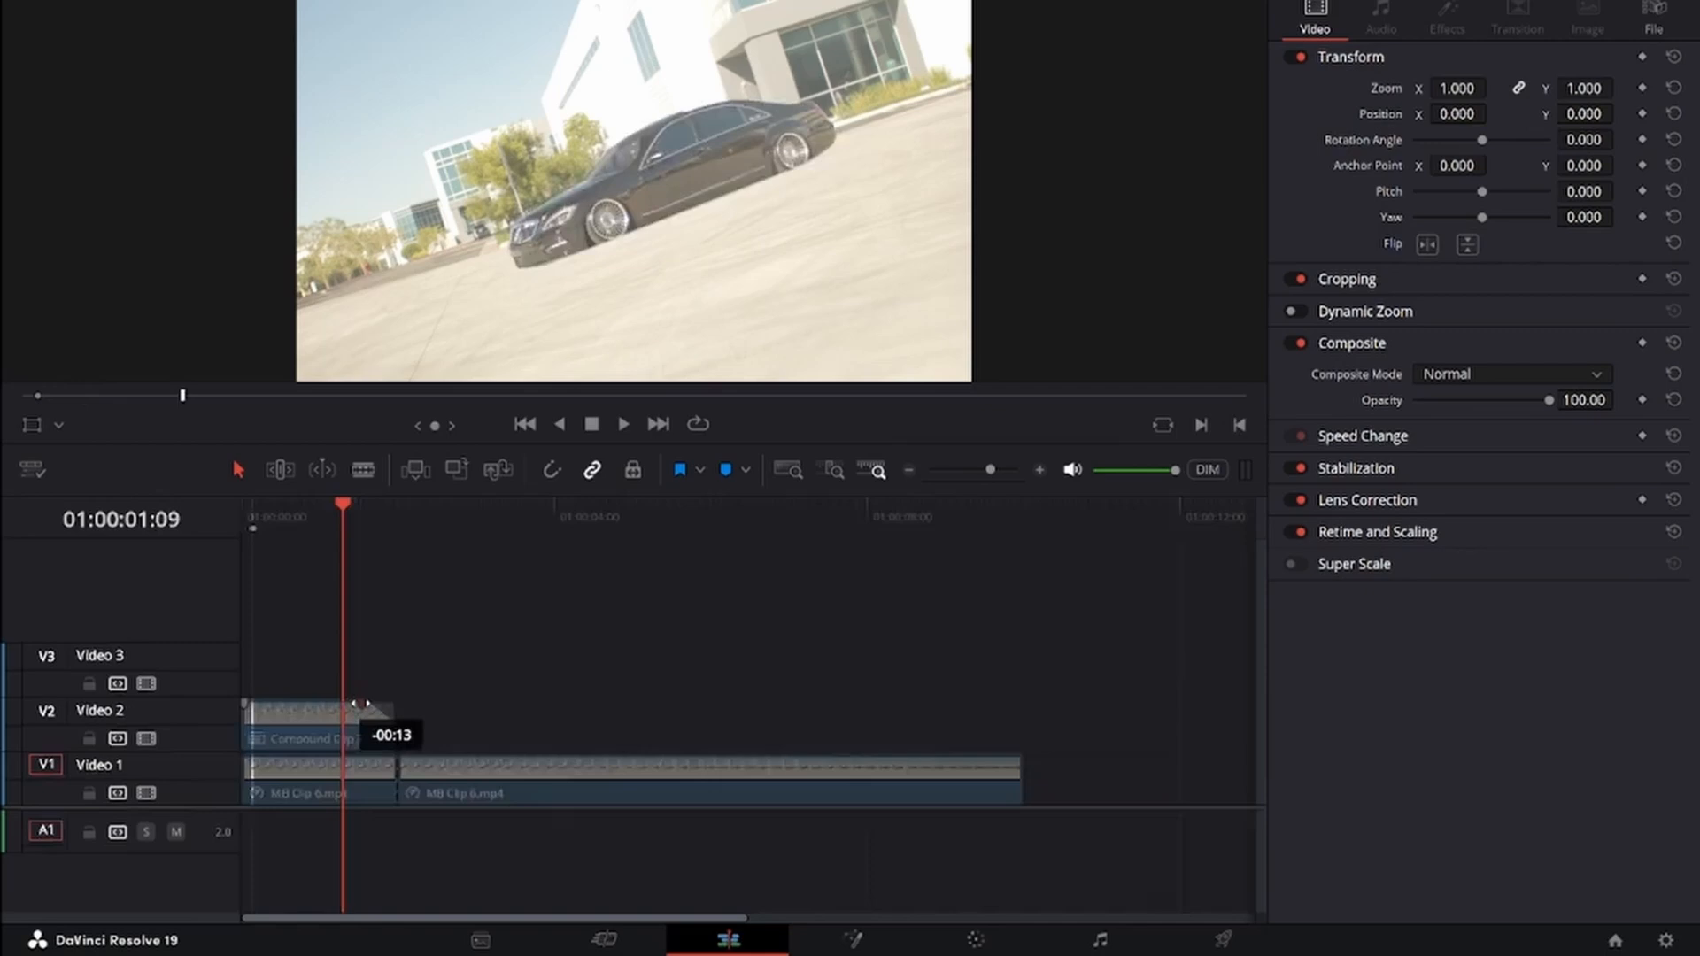
Scrub and play back the end of the compound clip to check its fade into the original footage
click(350, 523)
mouse_move(351, 524)
mouse_down()
mouse_move(315, 519)
mouse_move(340, 519)
mouse_up()
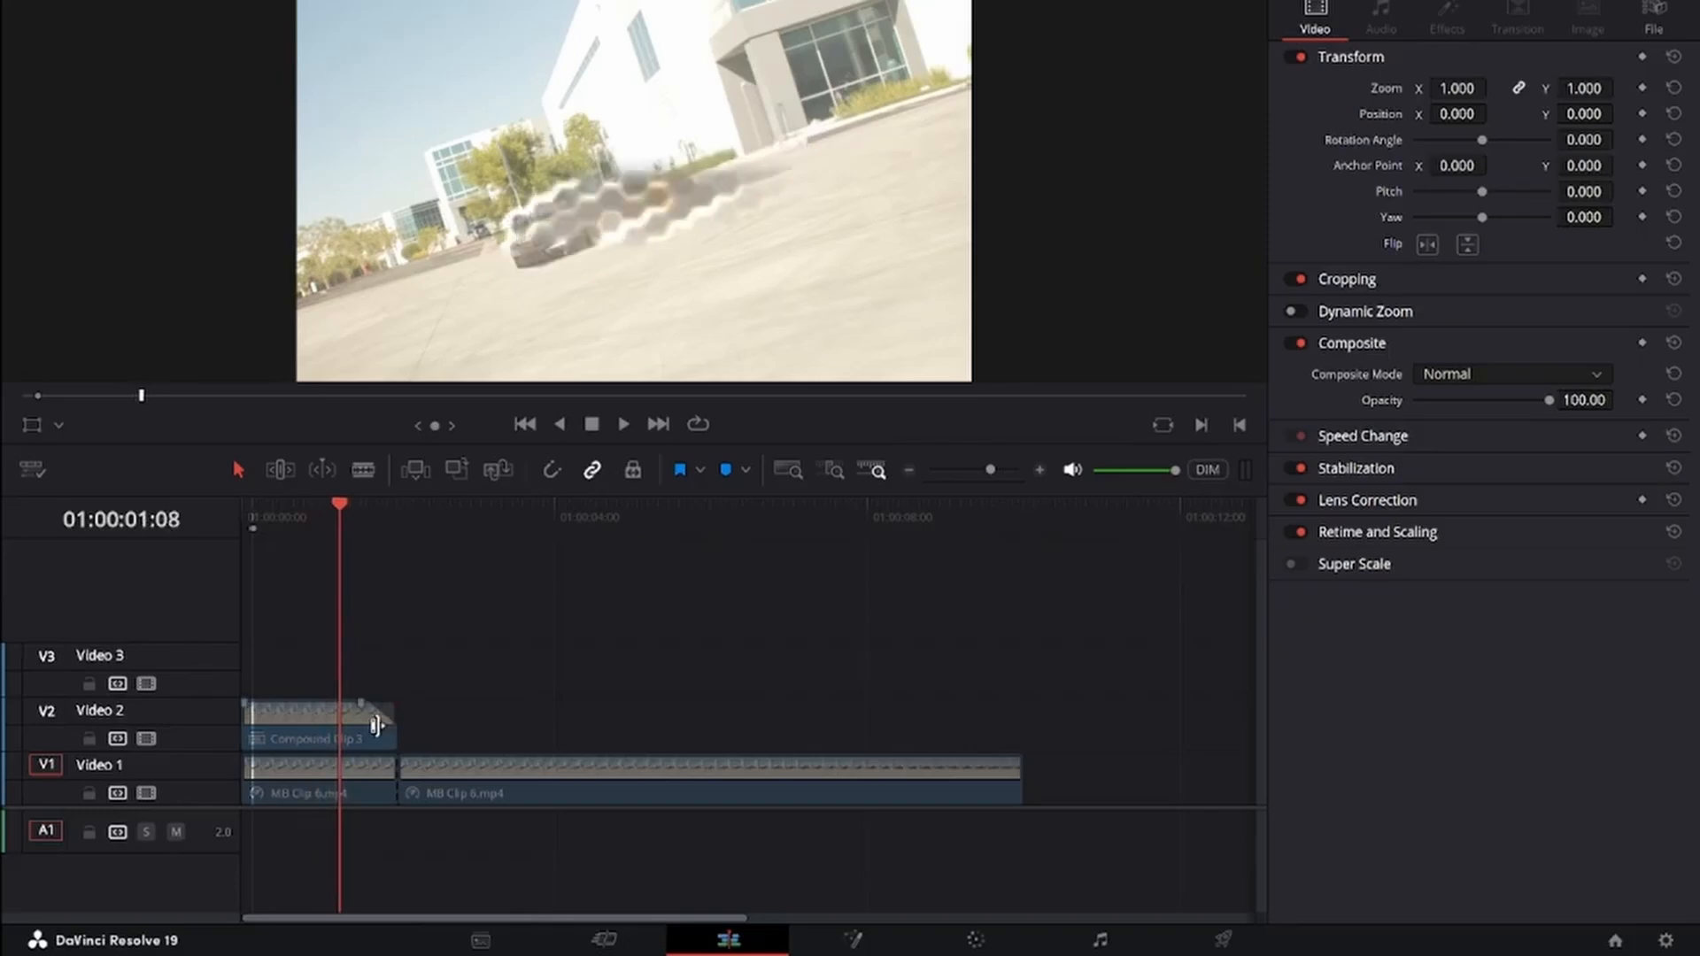
mouse_move(394, 721)
mouse_down()
mouse_move(328, 724)
mouse_move(392, 725)
mouse_up()
click(342, 733)
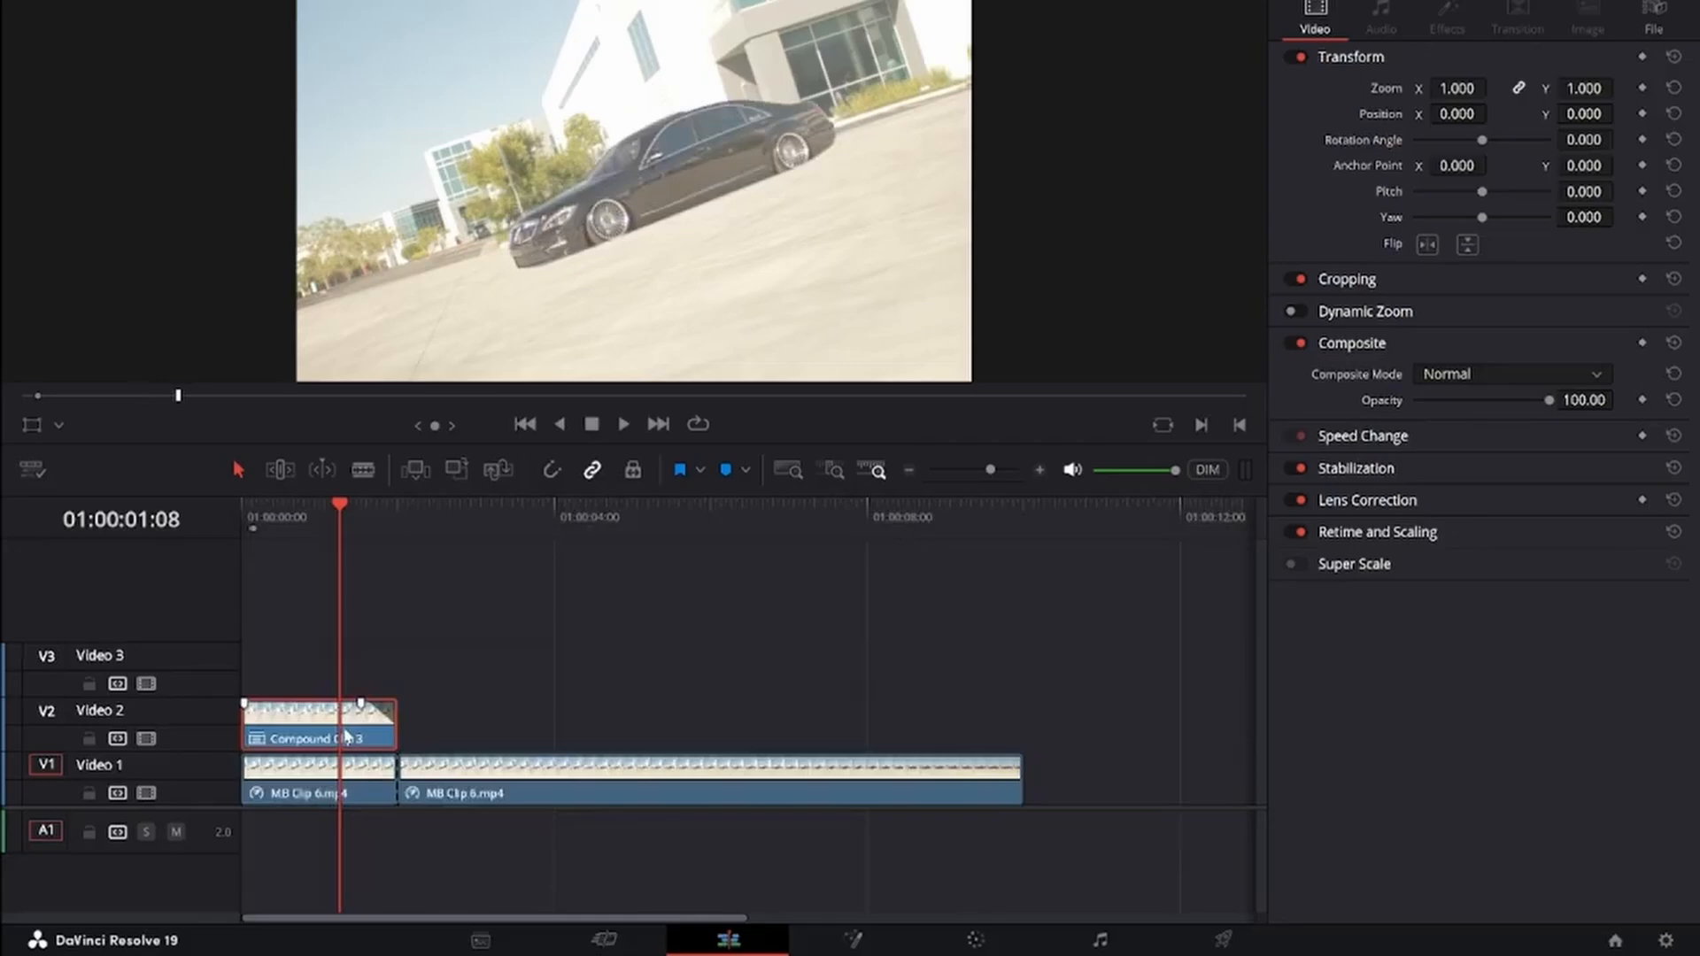
click(323, 527)
key(space)
click(373, 537)
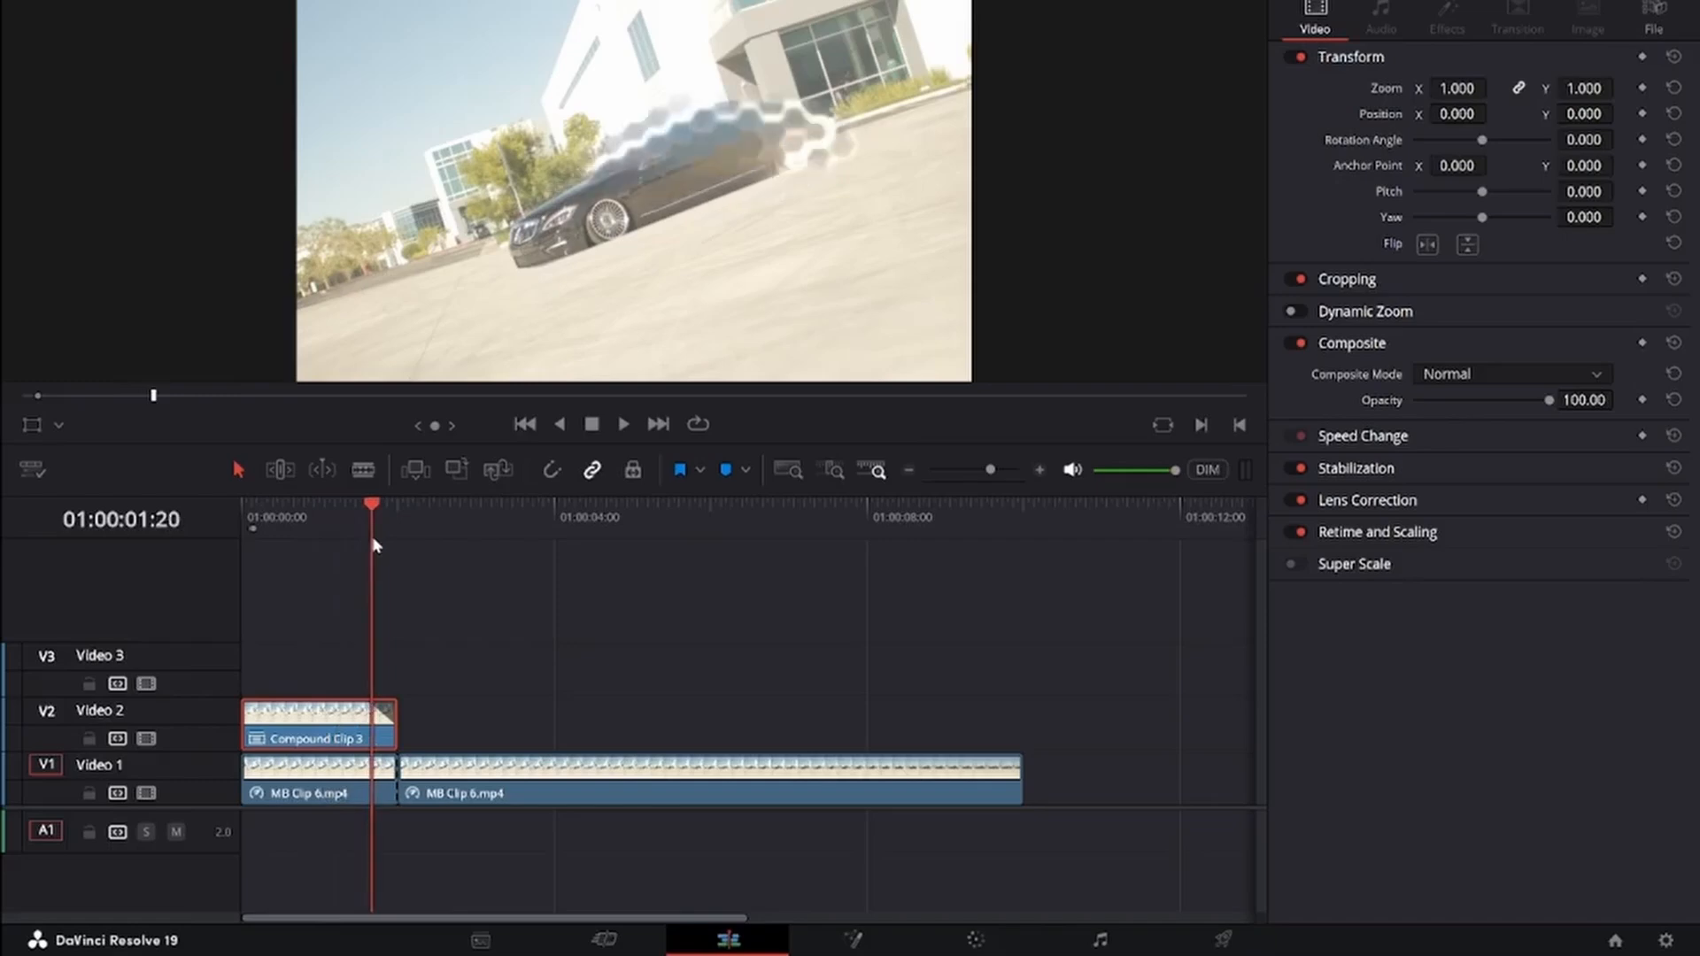
key(space)
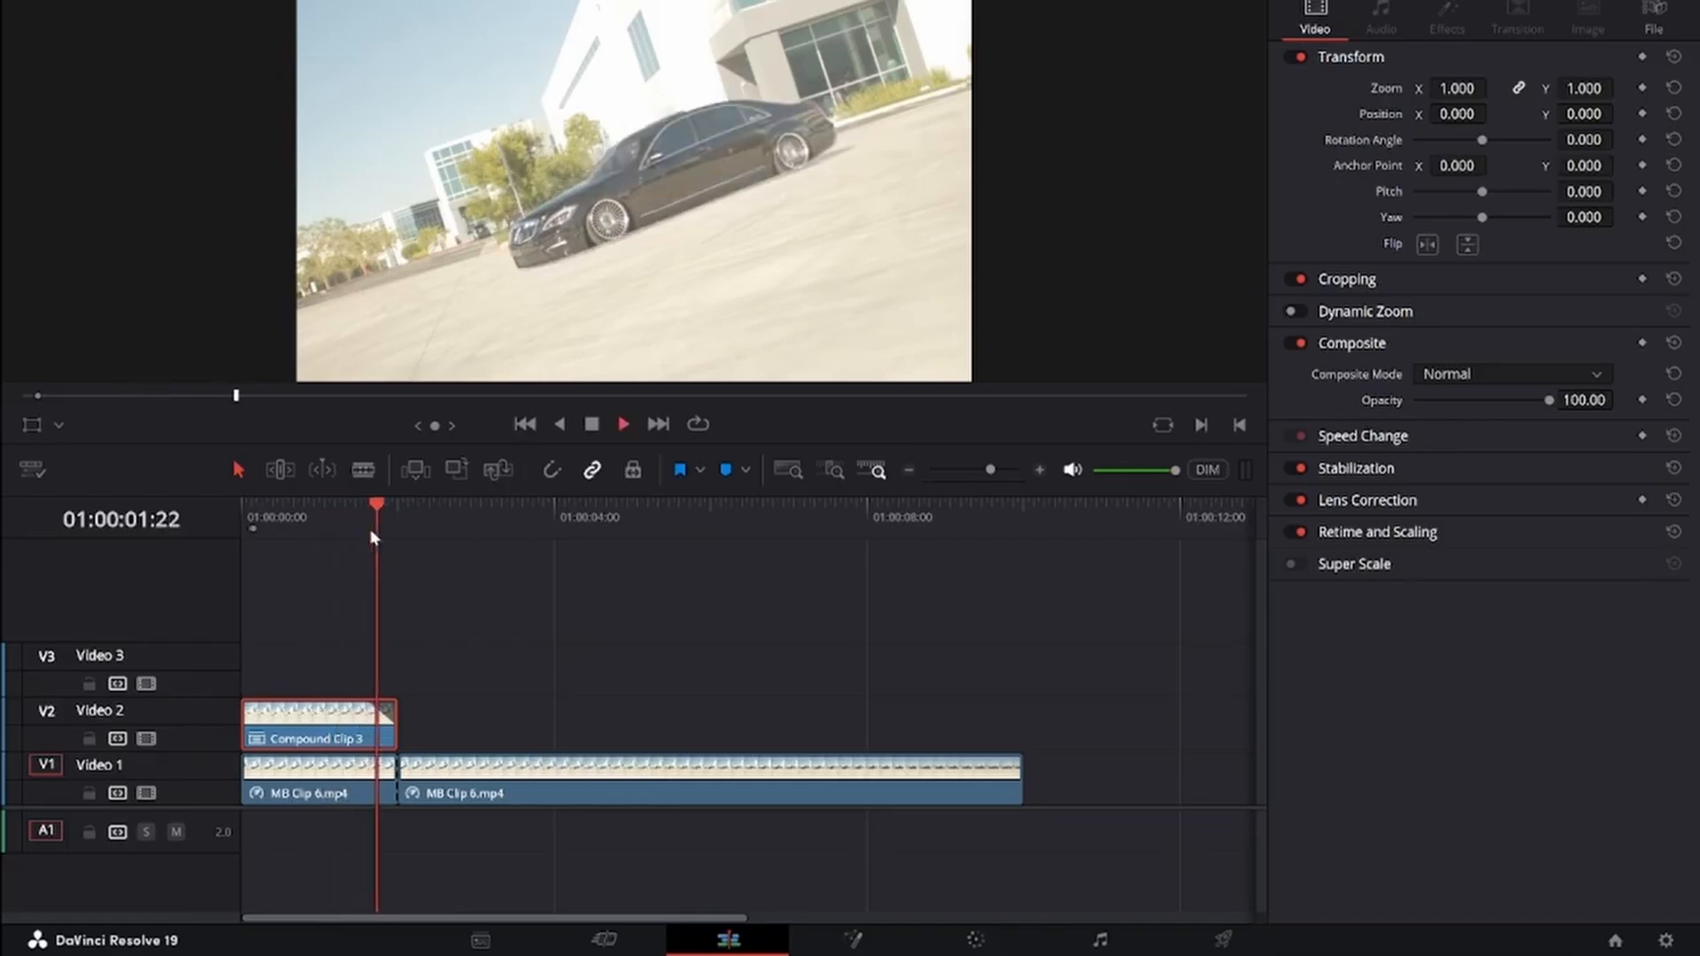
key(space)
click(371, 537)
key(space)
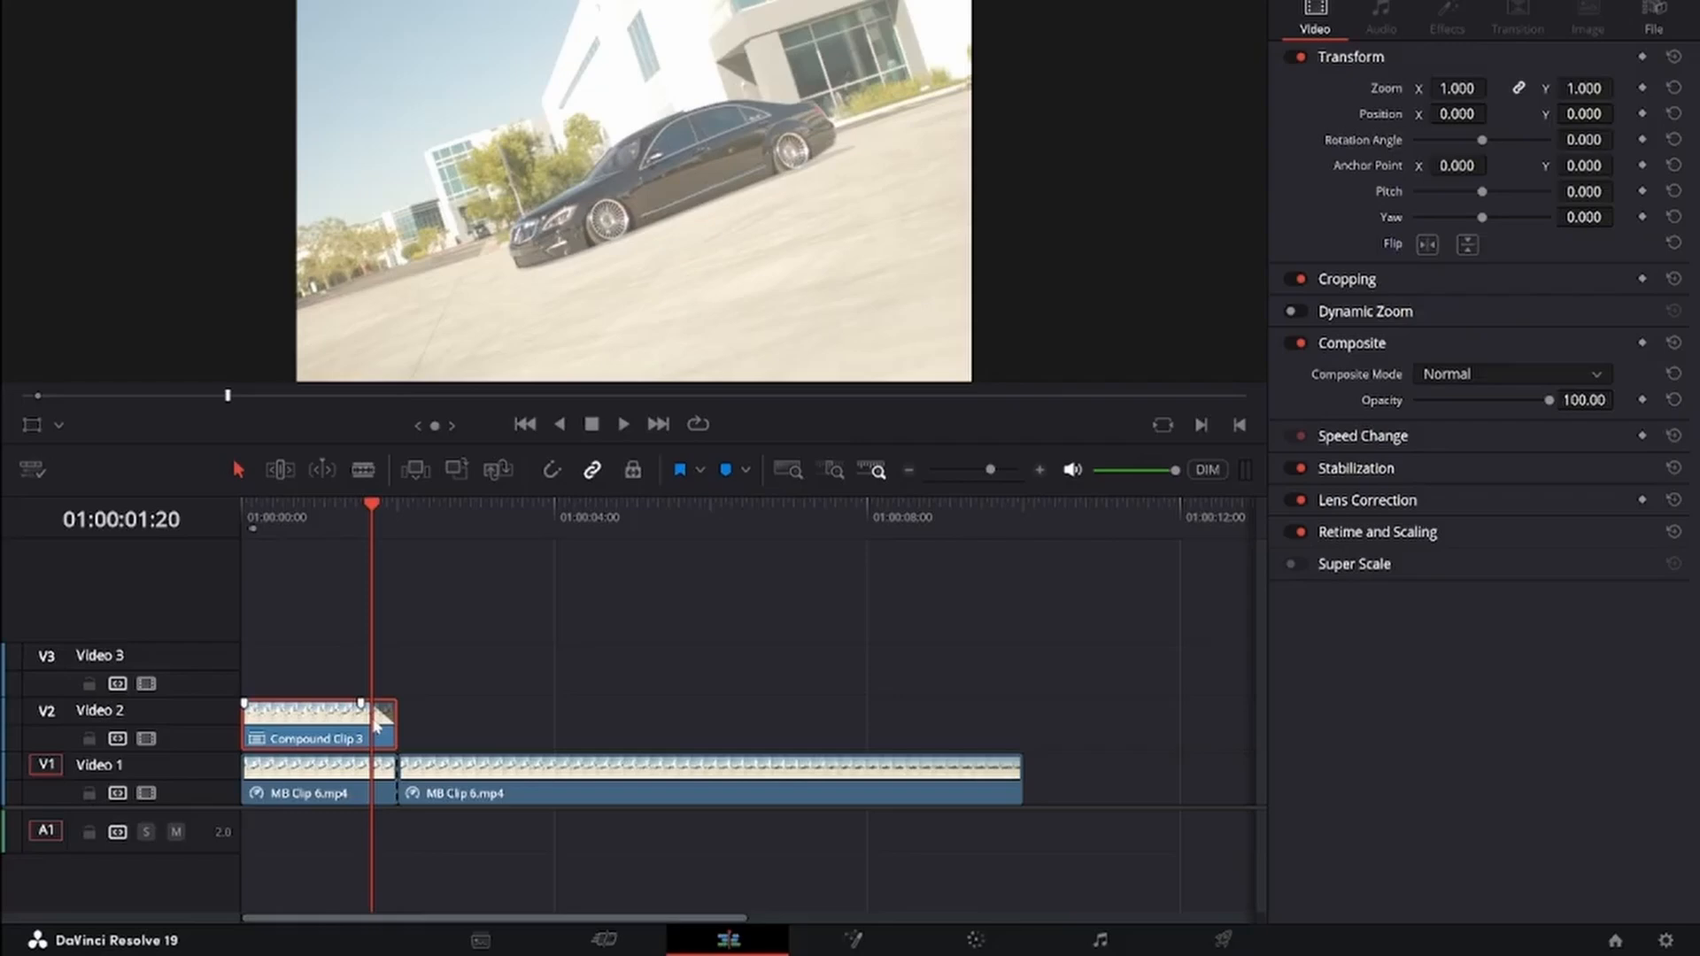
Slow down the compound clip with retime controls by stretching its end past the first Video 1 clip, checking the reveal frames
key(ctrl+r)
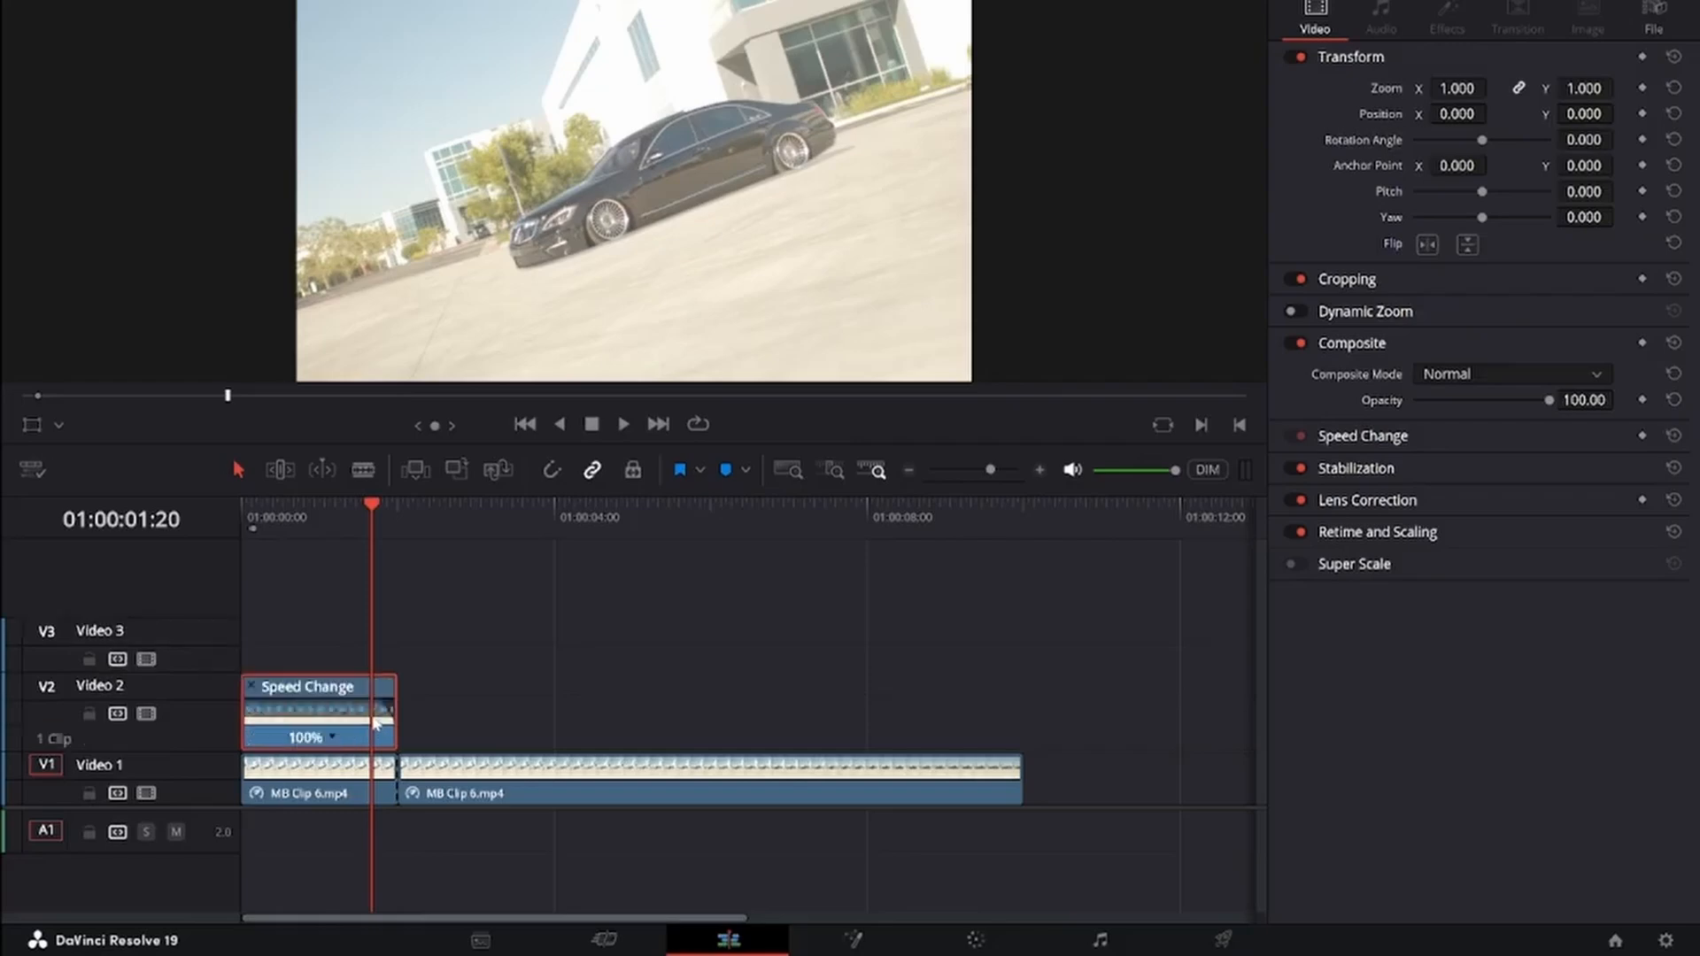
drag(396, 694, 471, 689)
drag(374, 528, 390, 529)
drag(471, 686, 511, 686)
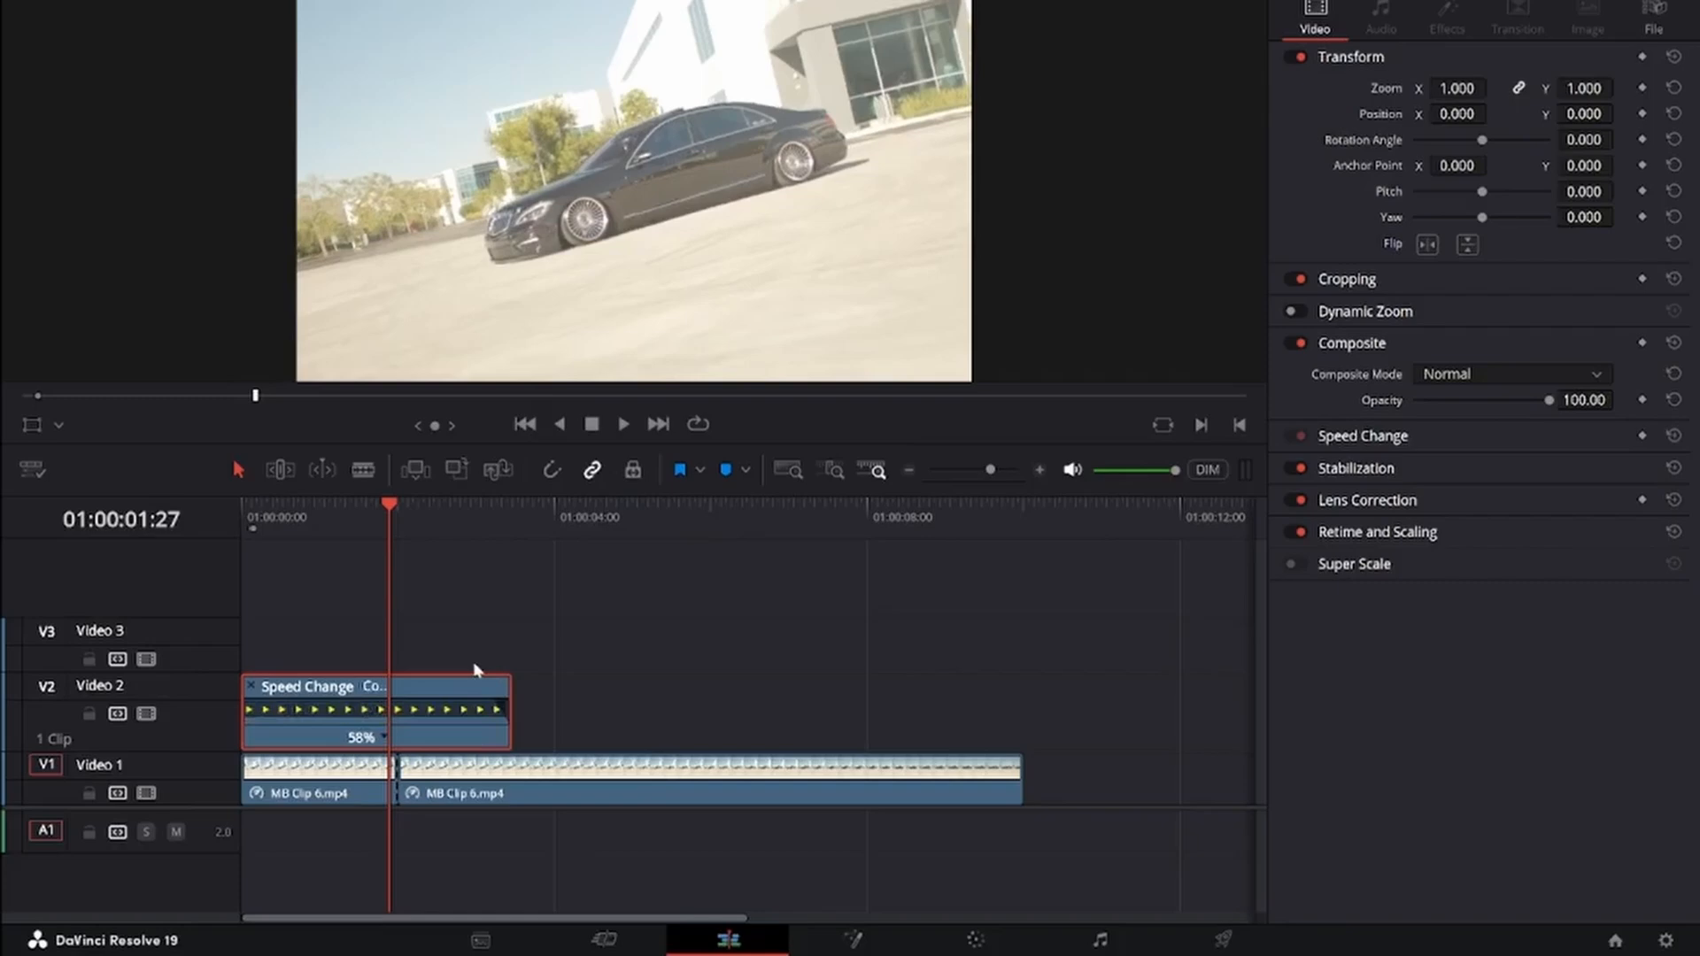
drag(391, 519, 392, 523)
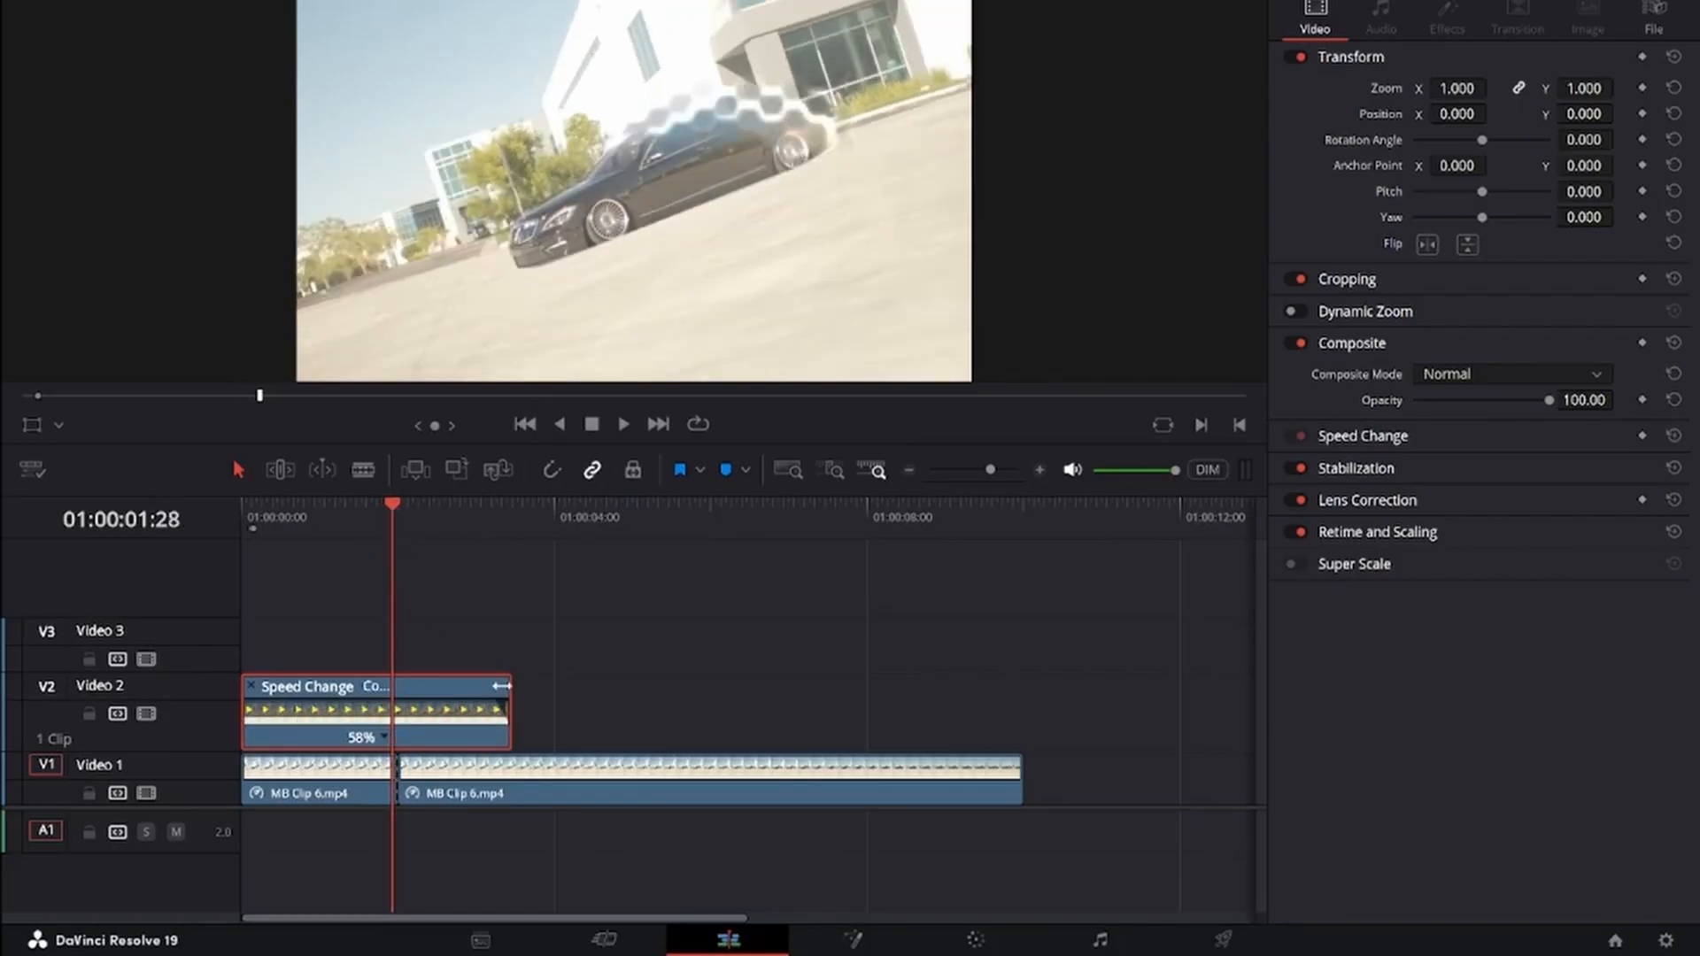
drag(509, 686, 482, 687)
Split the slowed compound clip at the cut on Video 1, delete the excess portion and close the retime controls
click(396, 543)
click(398, 546)
key(ctrl+b)
click(438, 710)
key(BackSpace)
click(250, 685)
Add a short fade-out to the end of the trimmed compound clip and play back the finished reveal
click(374, 726)
drag(394, 702, 375, 705)
click(345, 519)
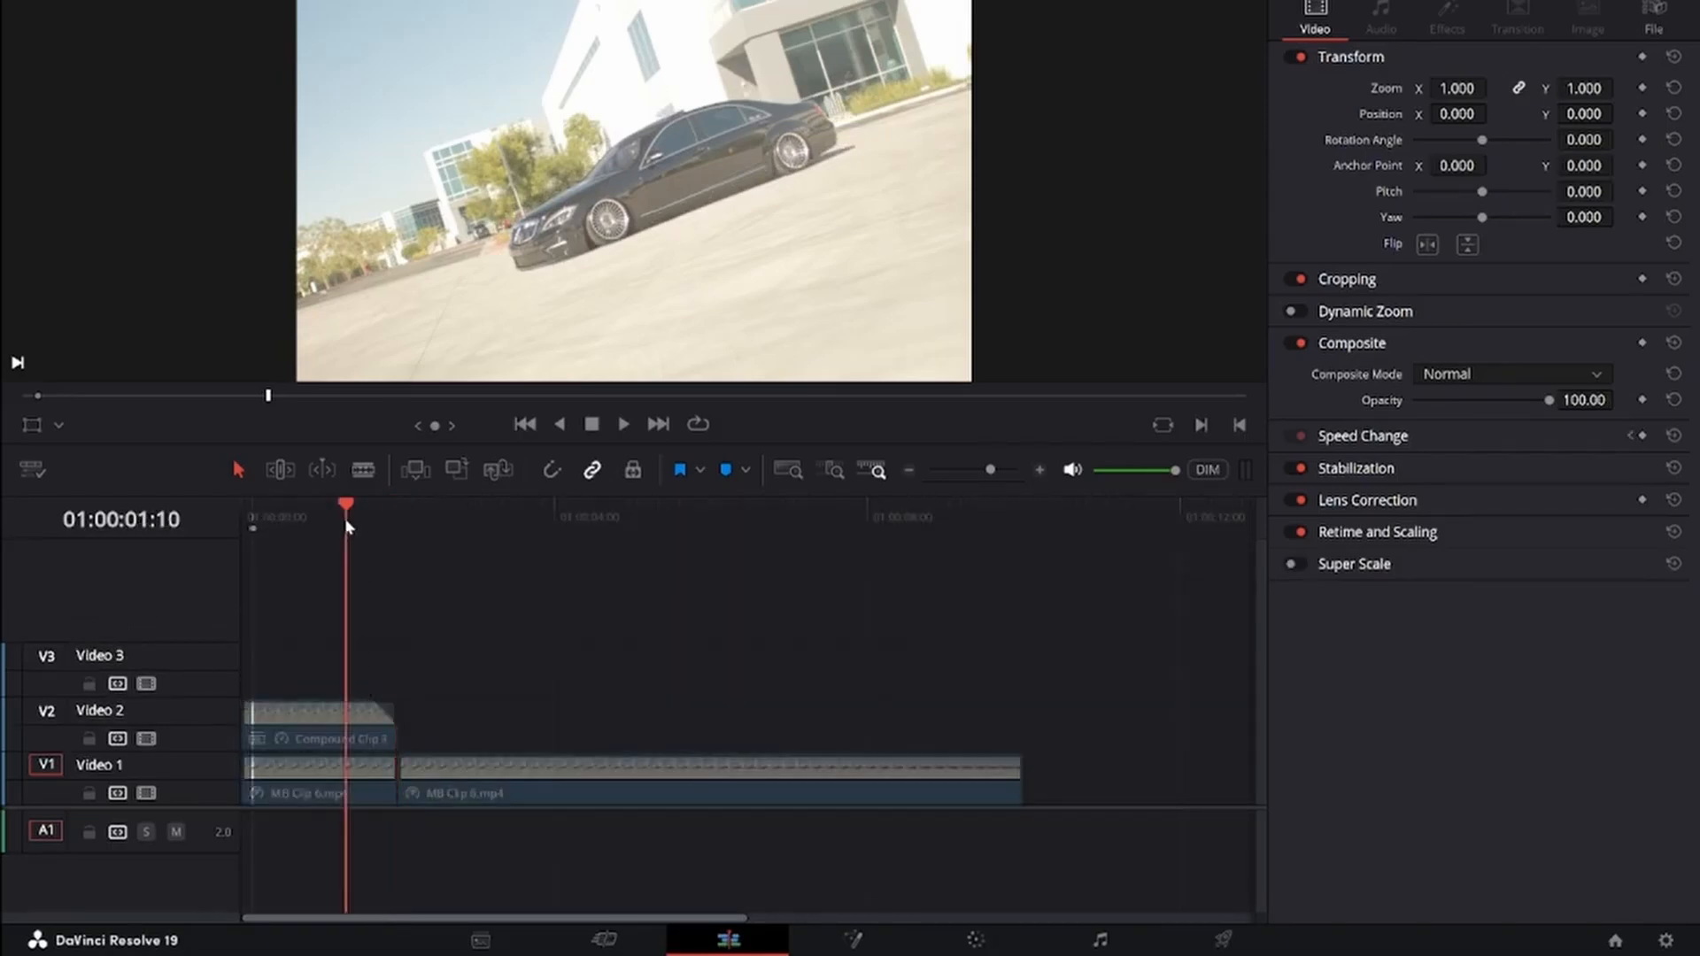
click(287, 515)
key(space)
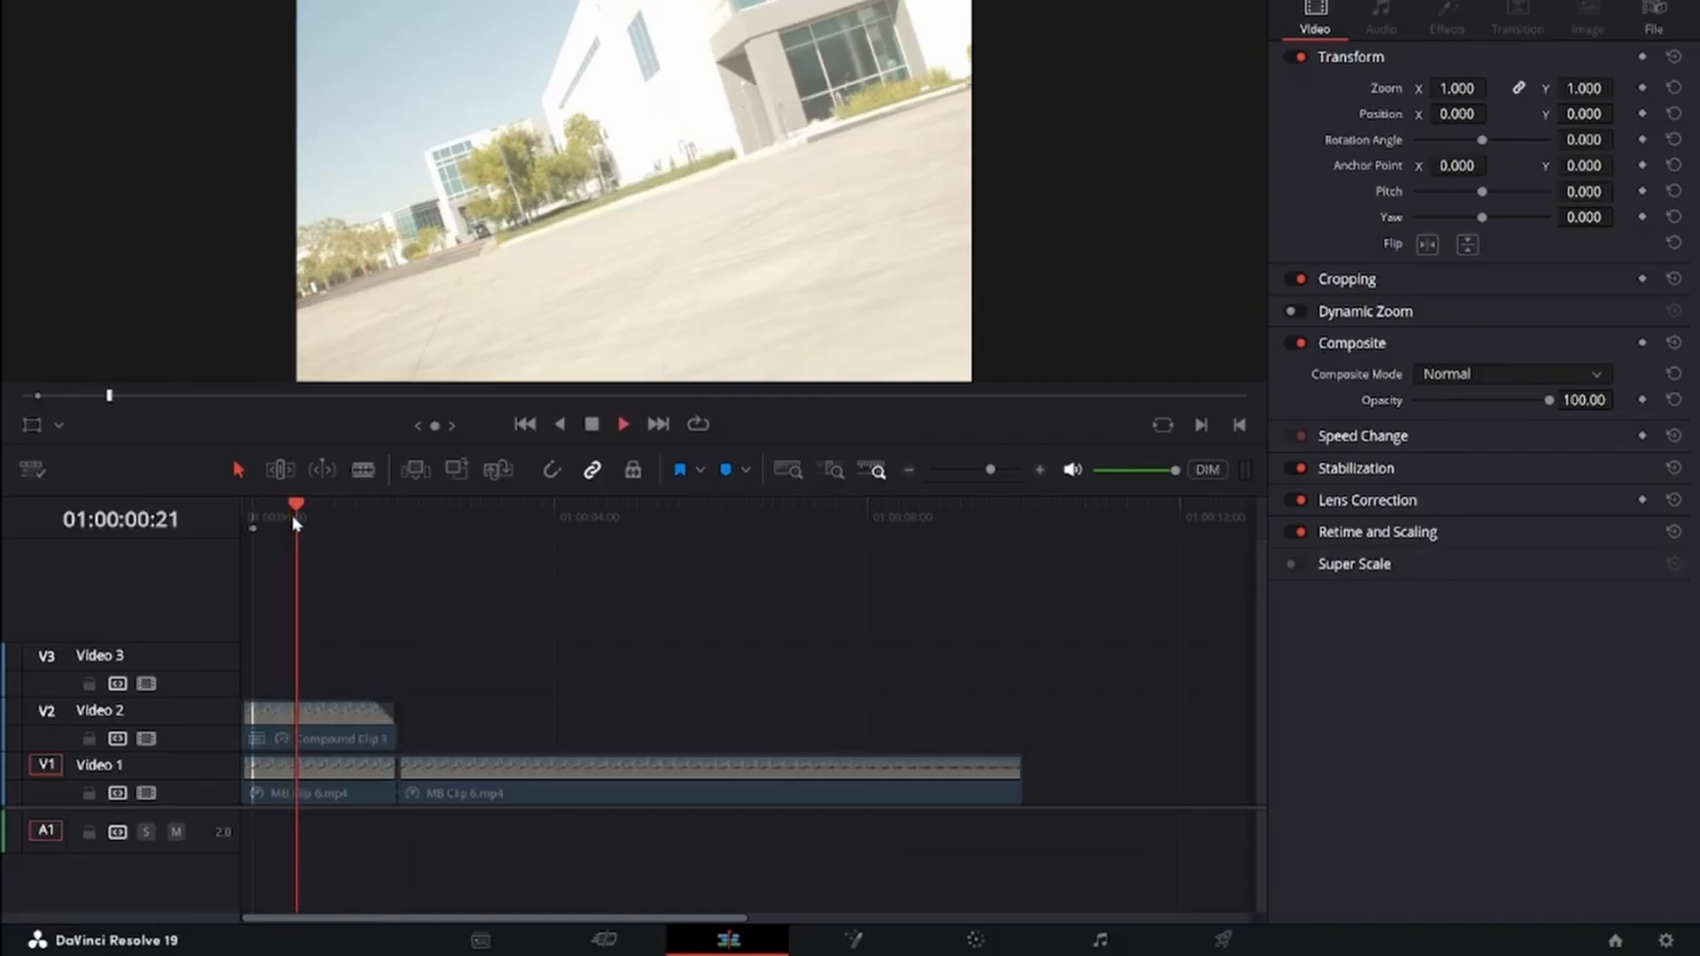
click(342, 521)
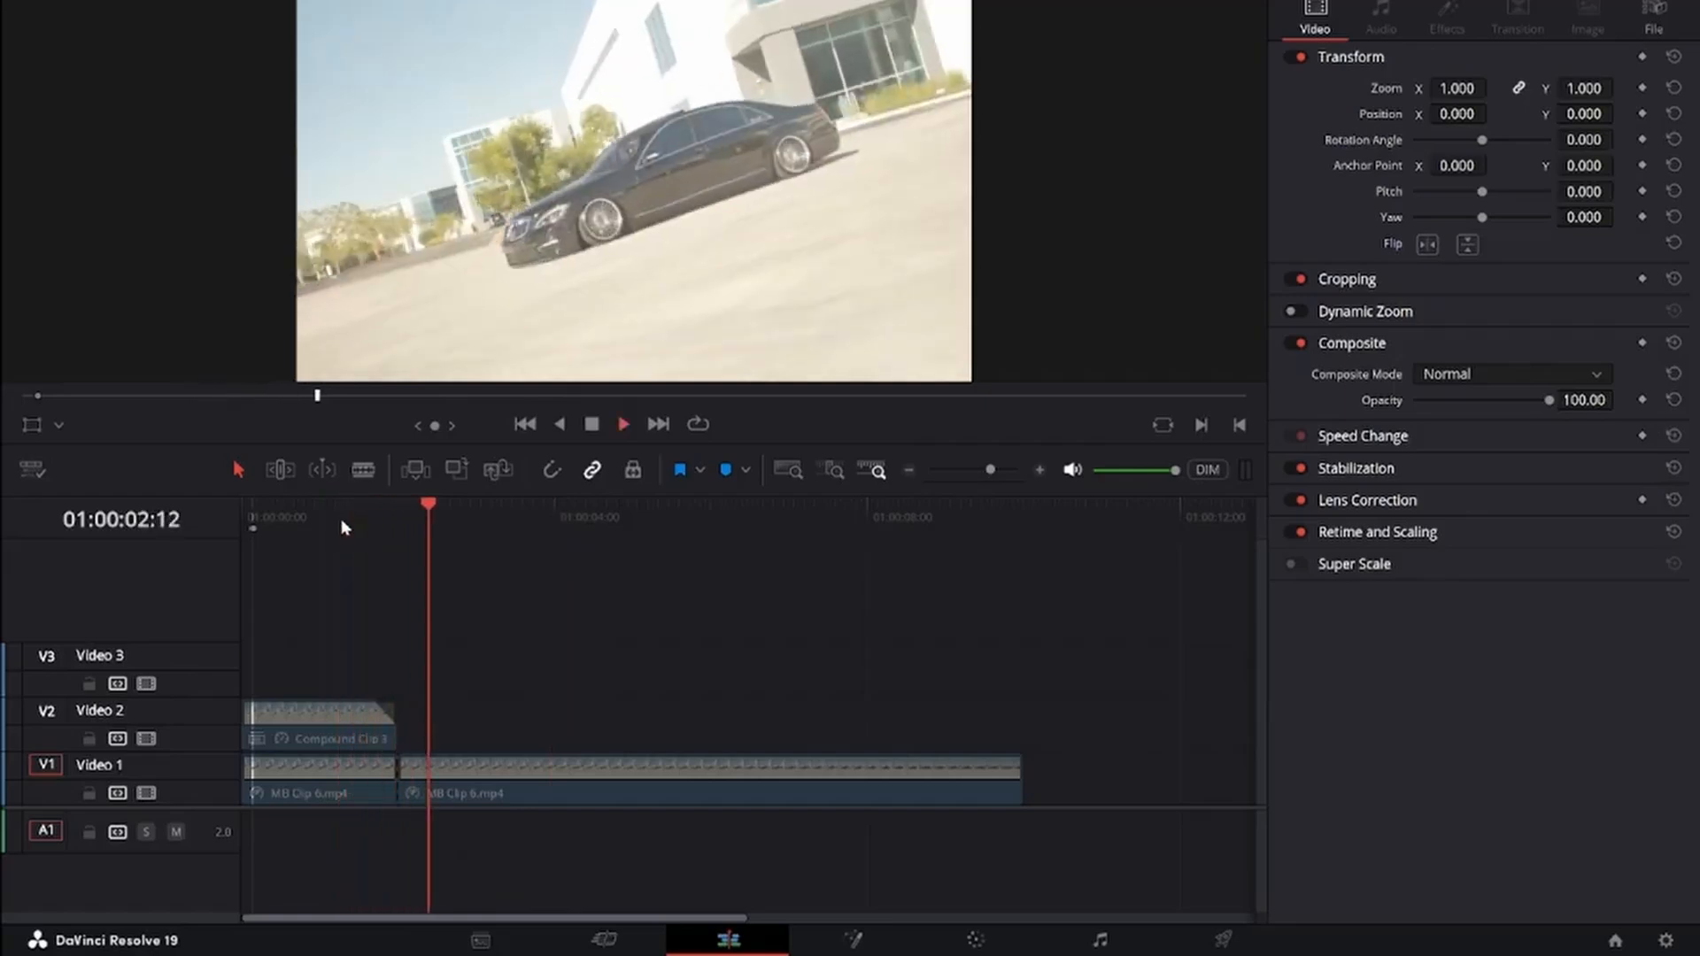
key(space)
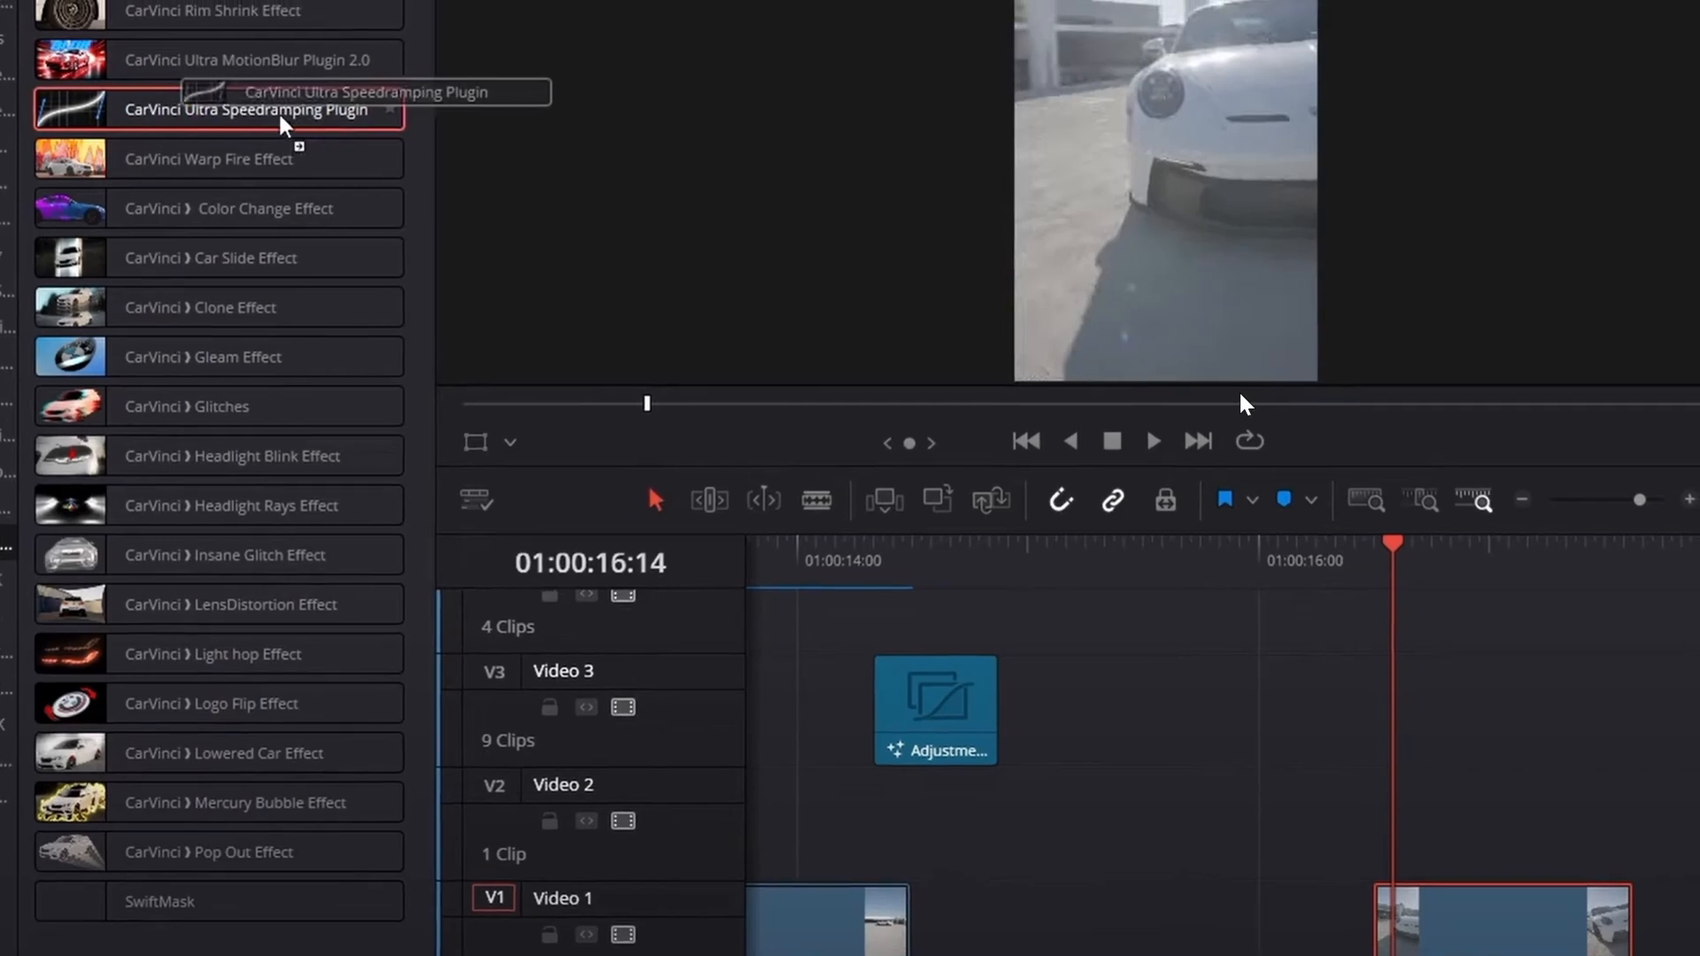
Apply the CarVinci Ultra Speedramping Plugin to the PORSCHE CLIPS.mp4 clip on Video 1 at 01:00:16:14
drag(280, 119, 1090, 528)
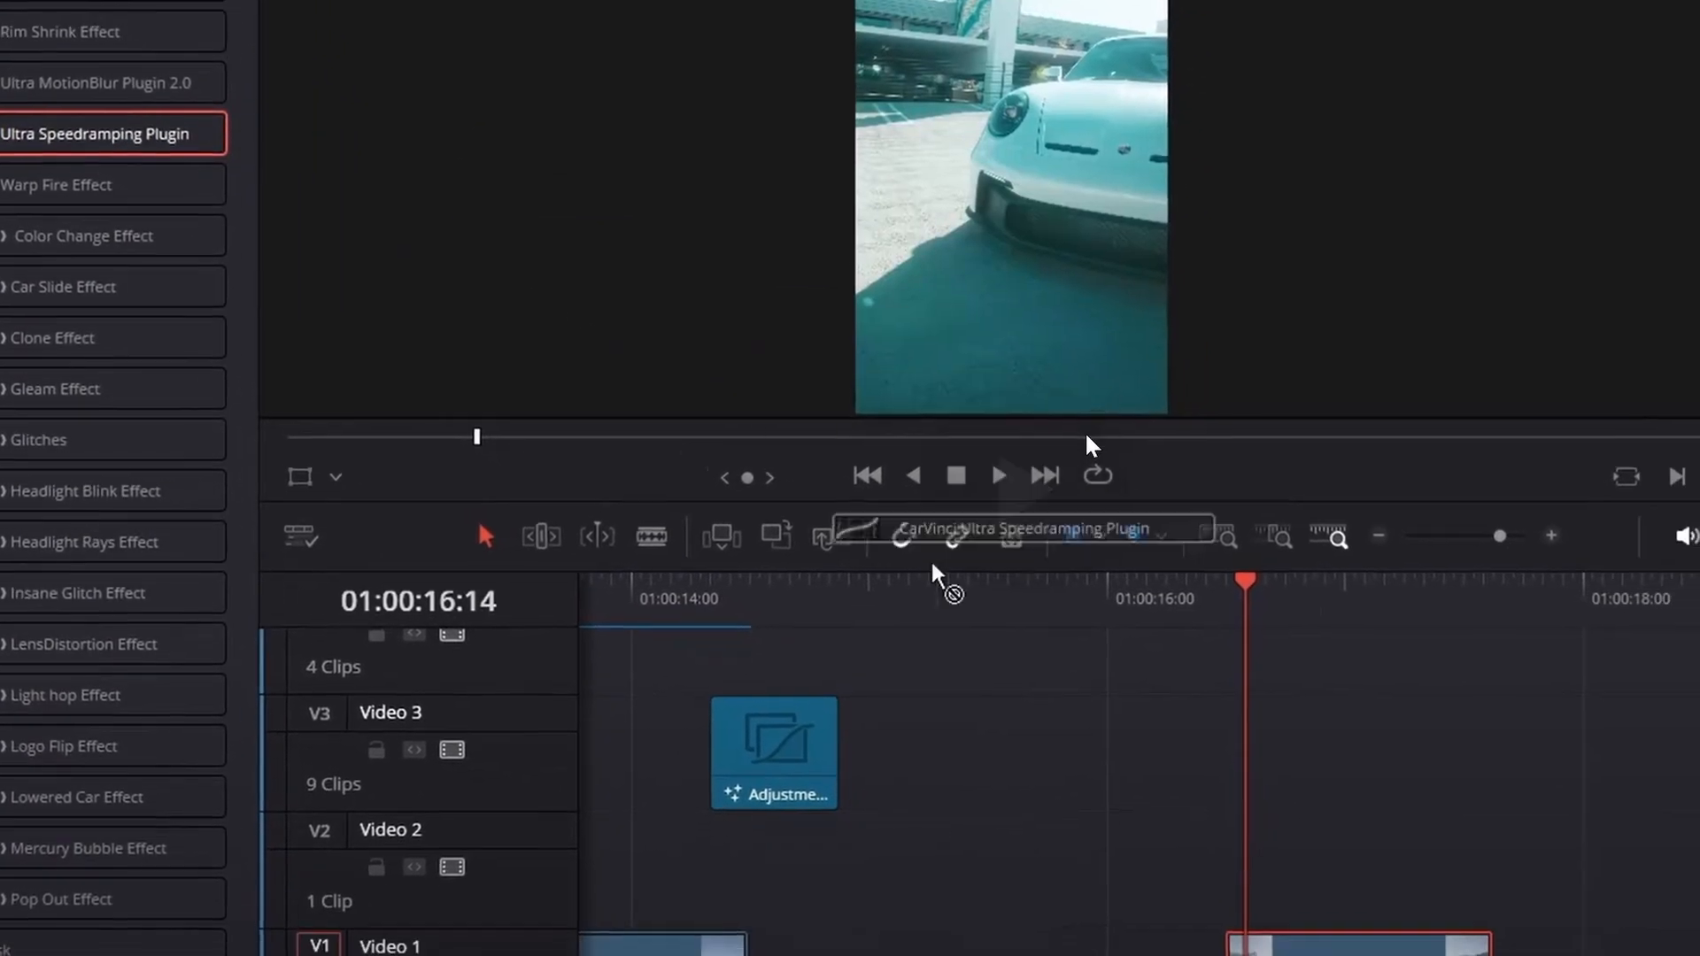
drag(933, 565, 1312, 952)
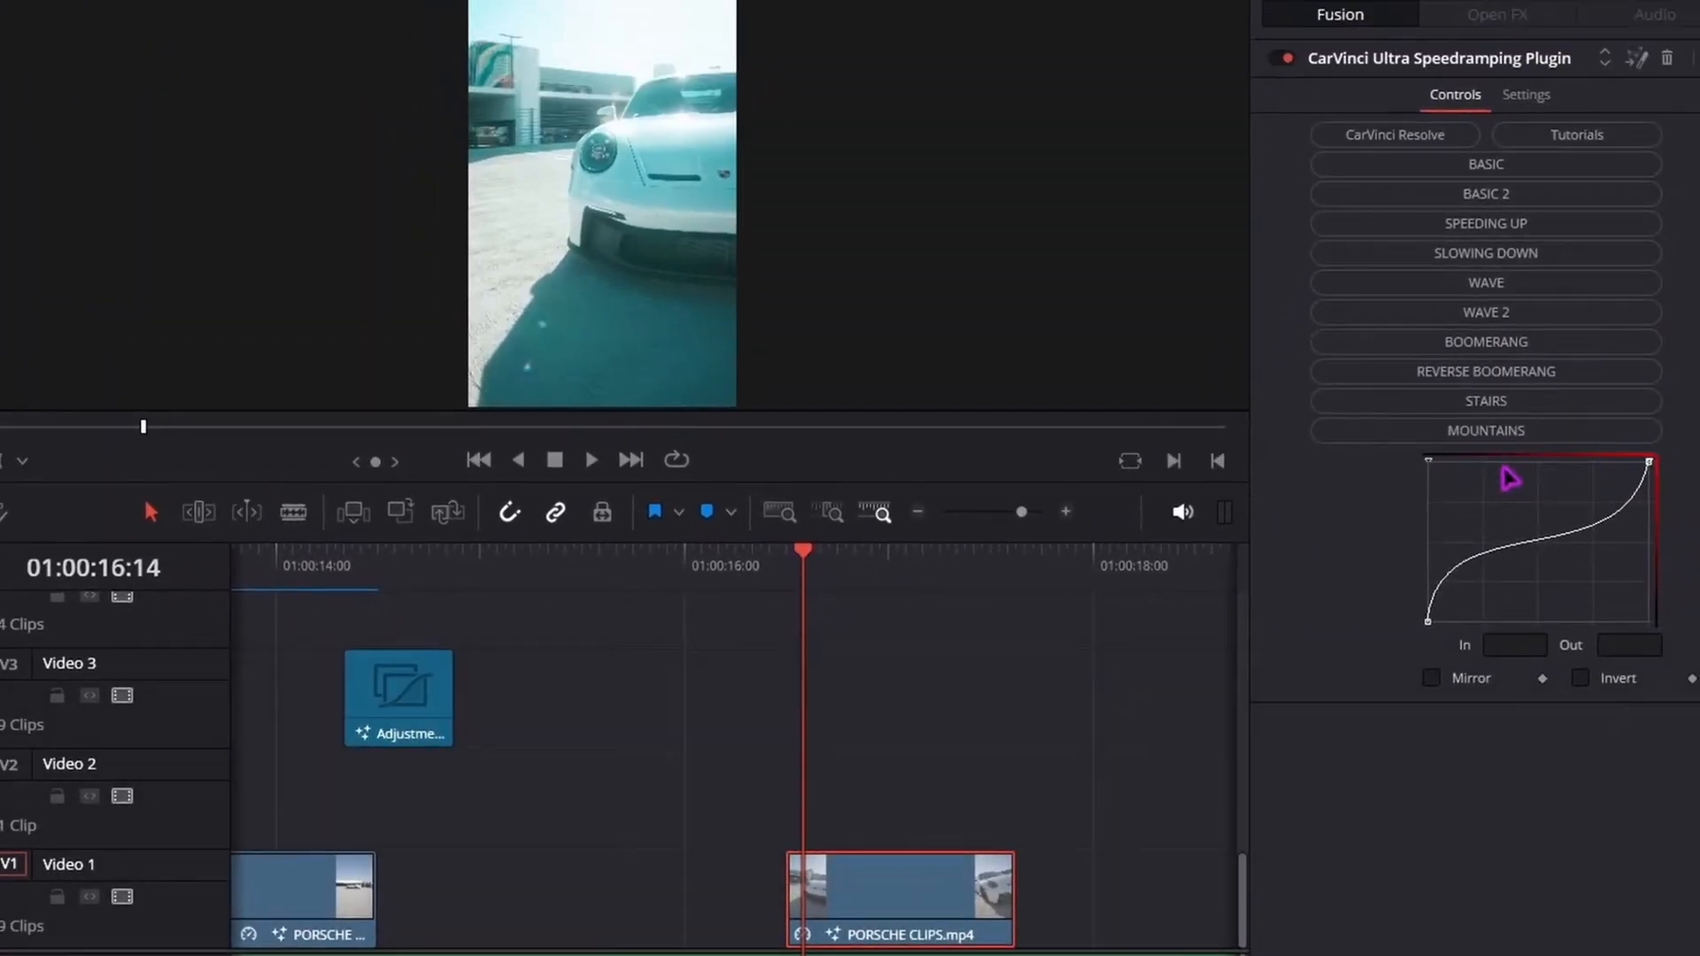